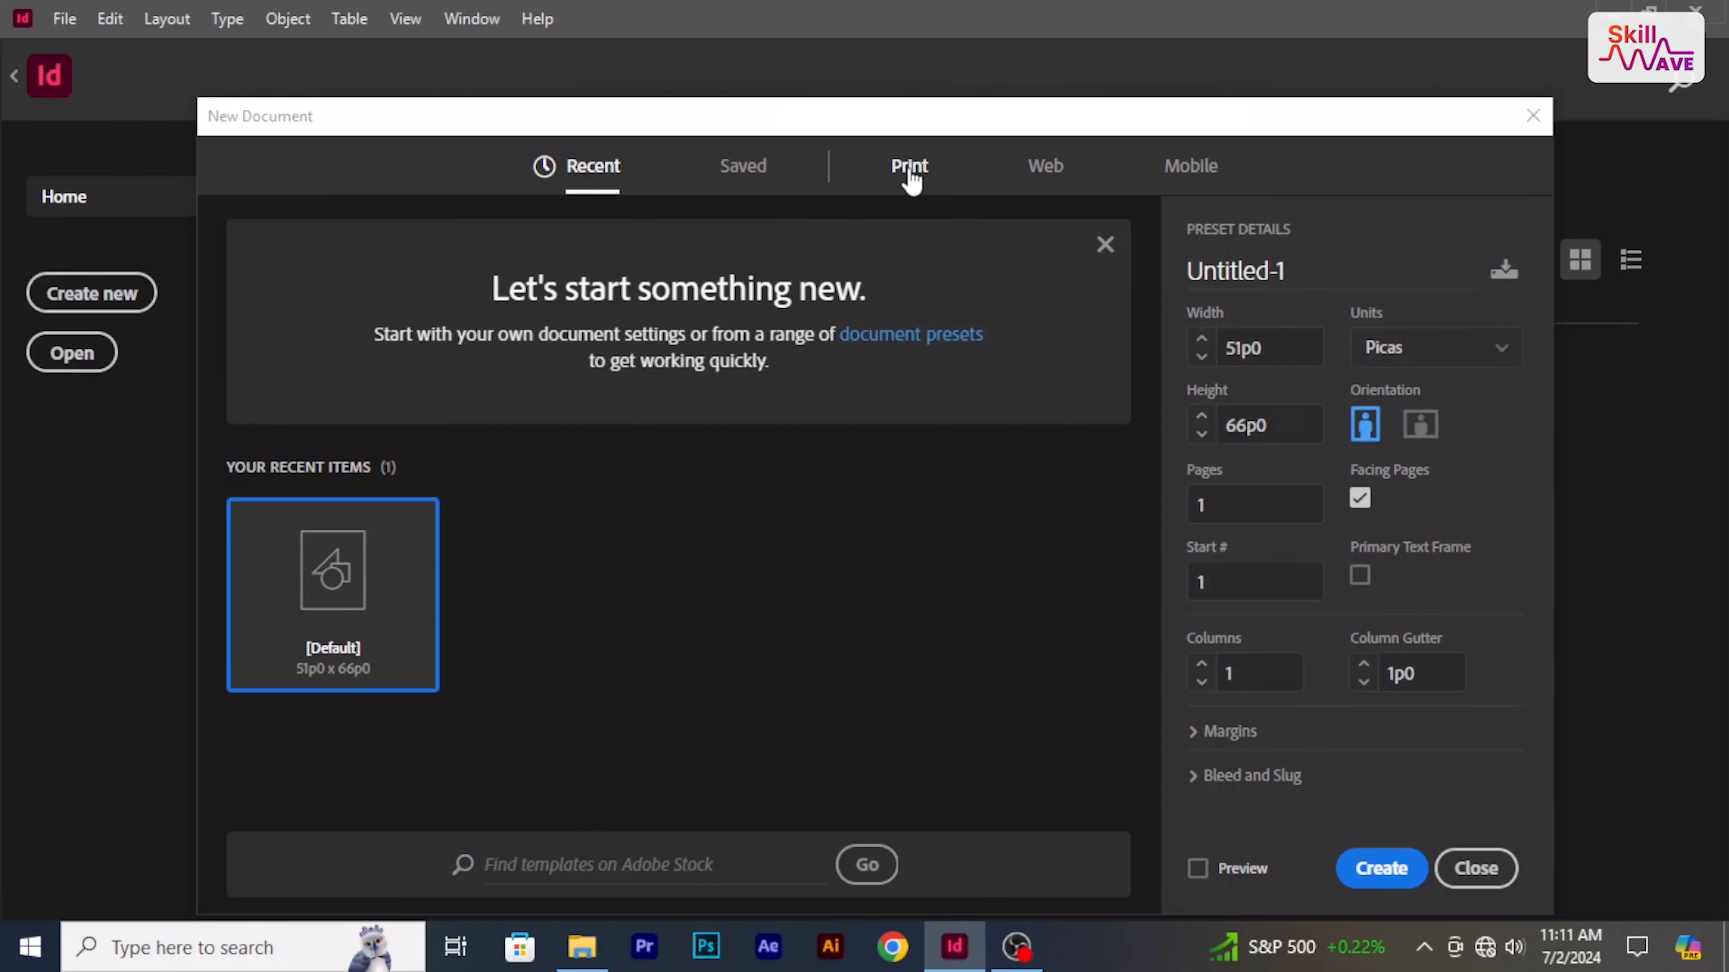
Create a new print document from the blank A4 preset
left_click(911, 178)
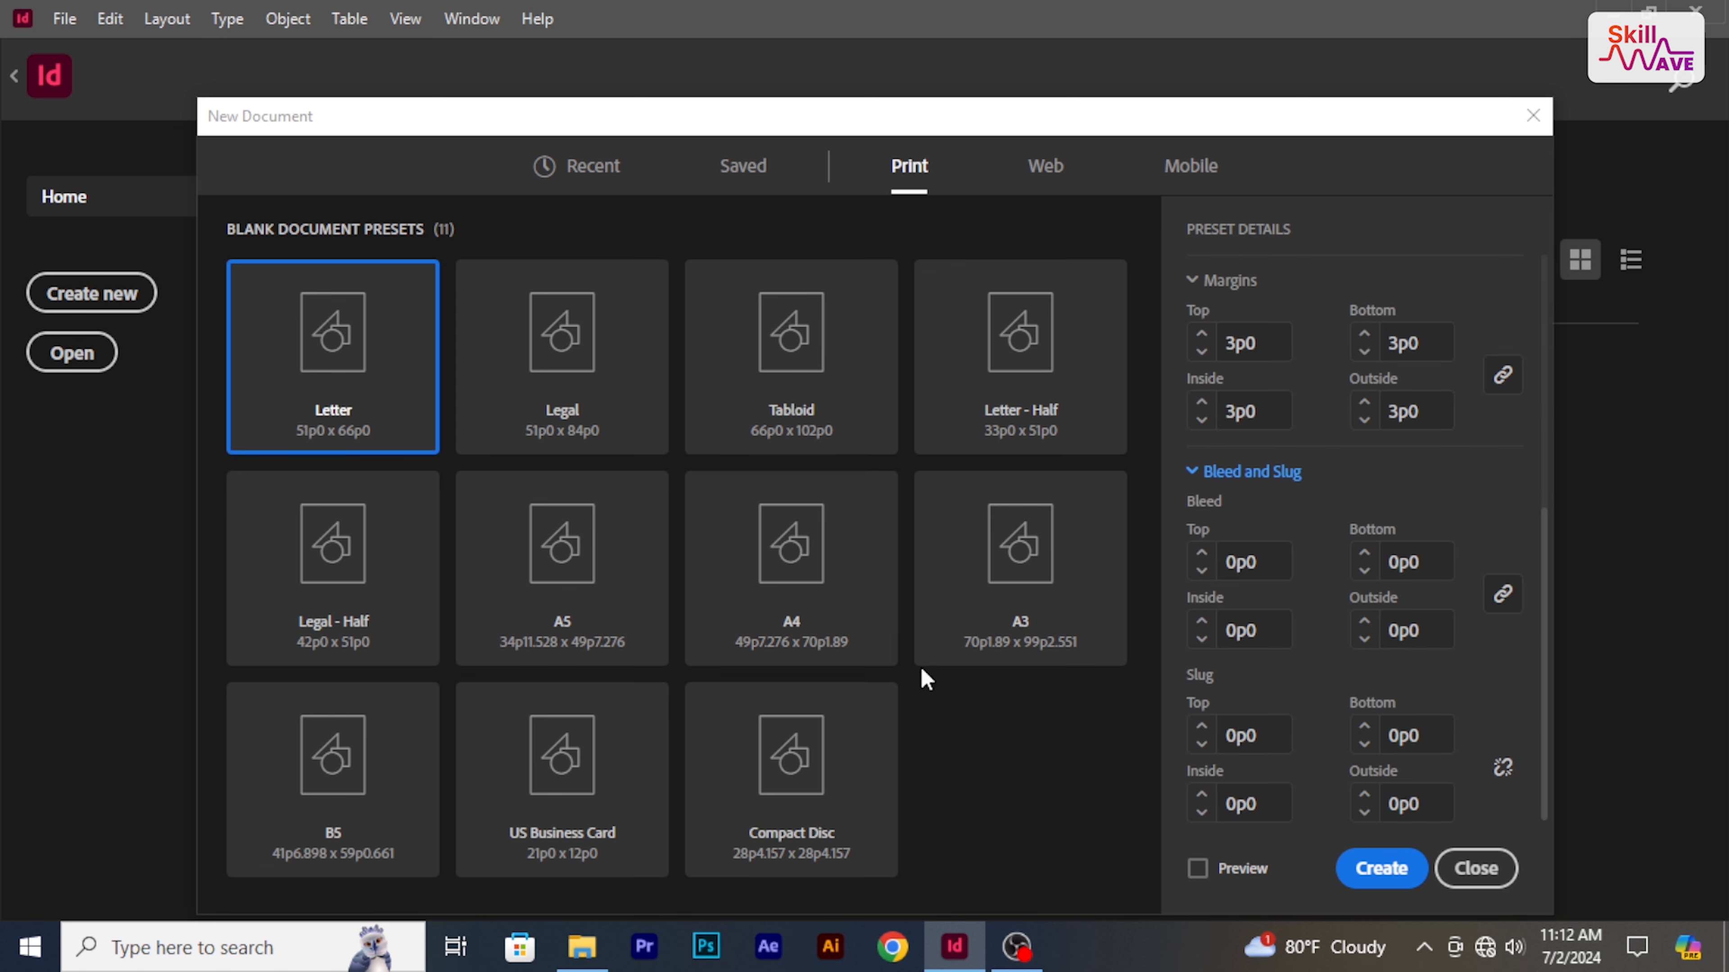
left_click(808, 570)
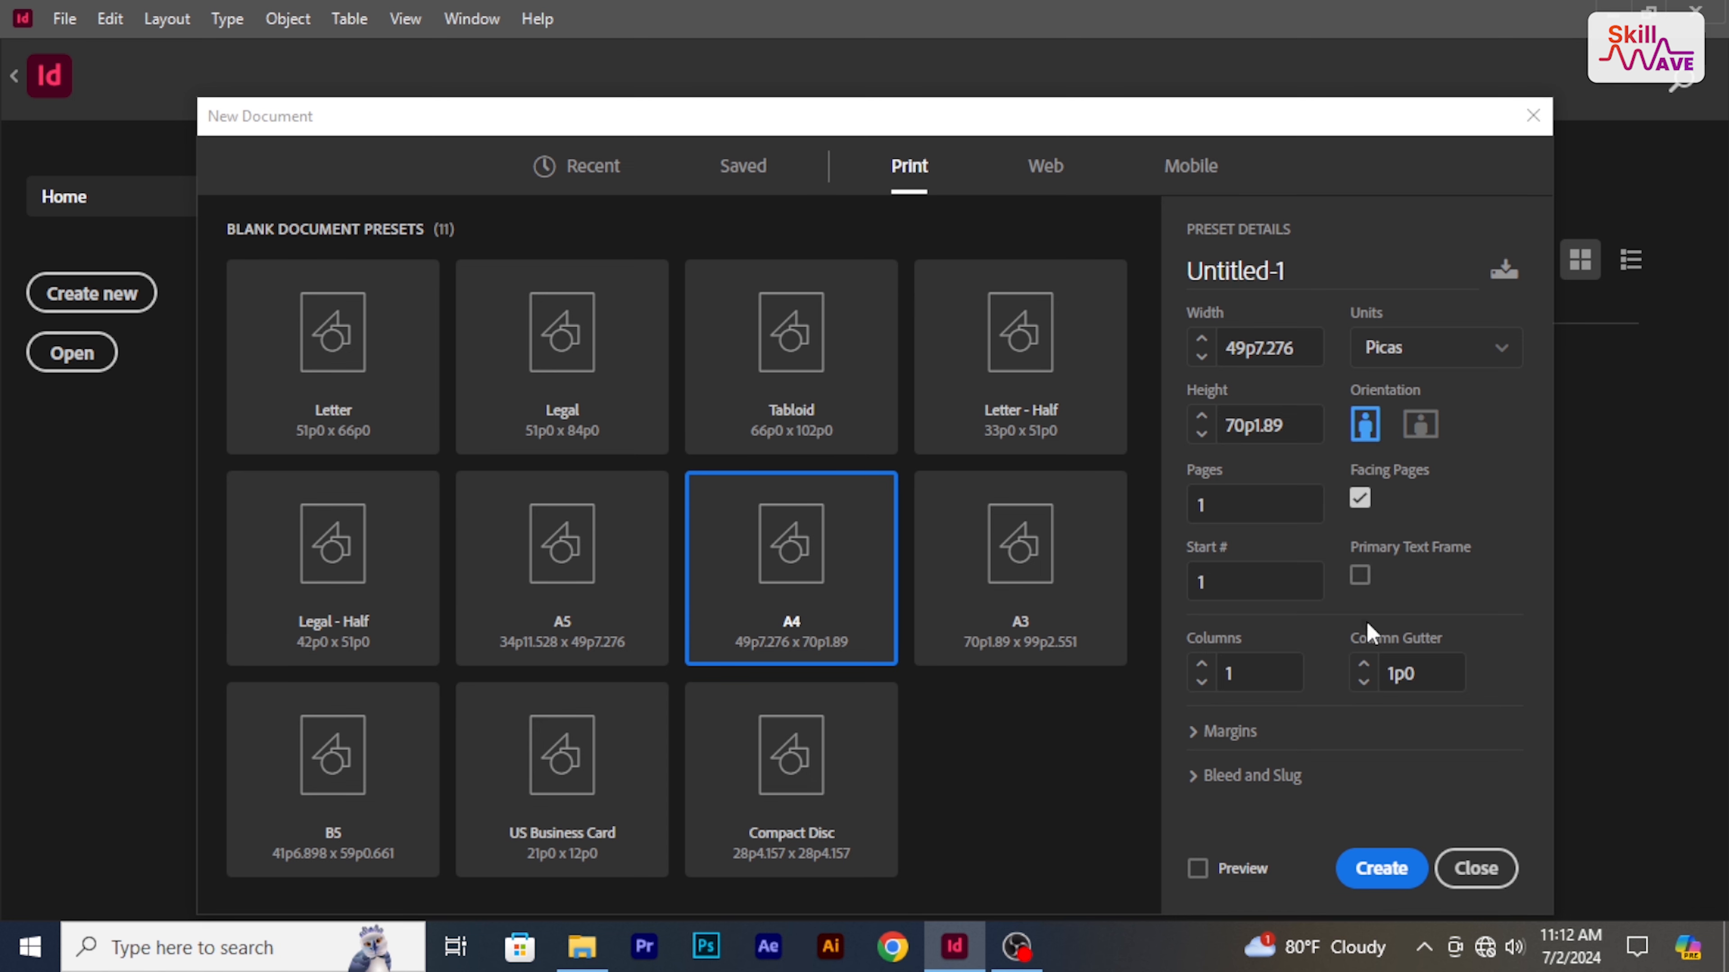
left_click(1375, 879)
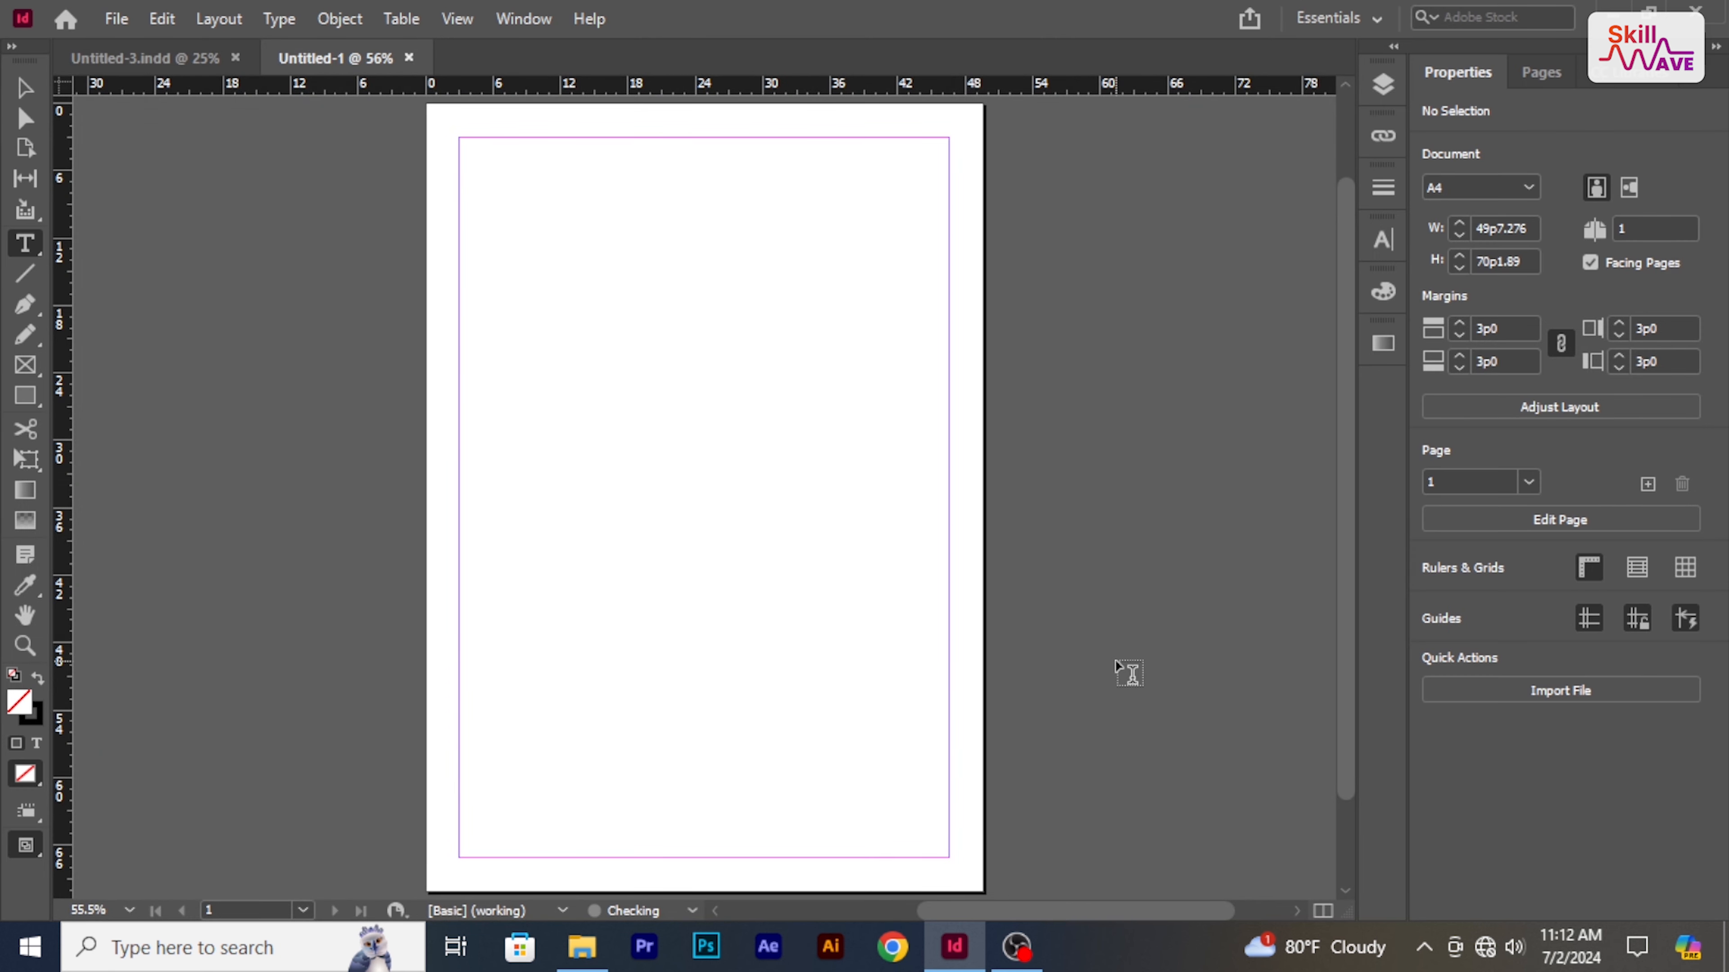
Examine the available tools, including the variants of the Type tool
mouse_move(4, 52)
left_mouse_down()
mouse_move(42, 464)
mouse_move(48, 919)
mouse_move(53, 899)
left_mouse_up()
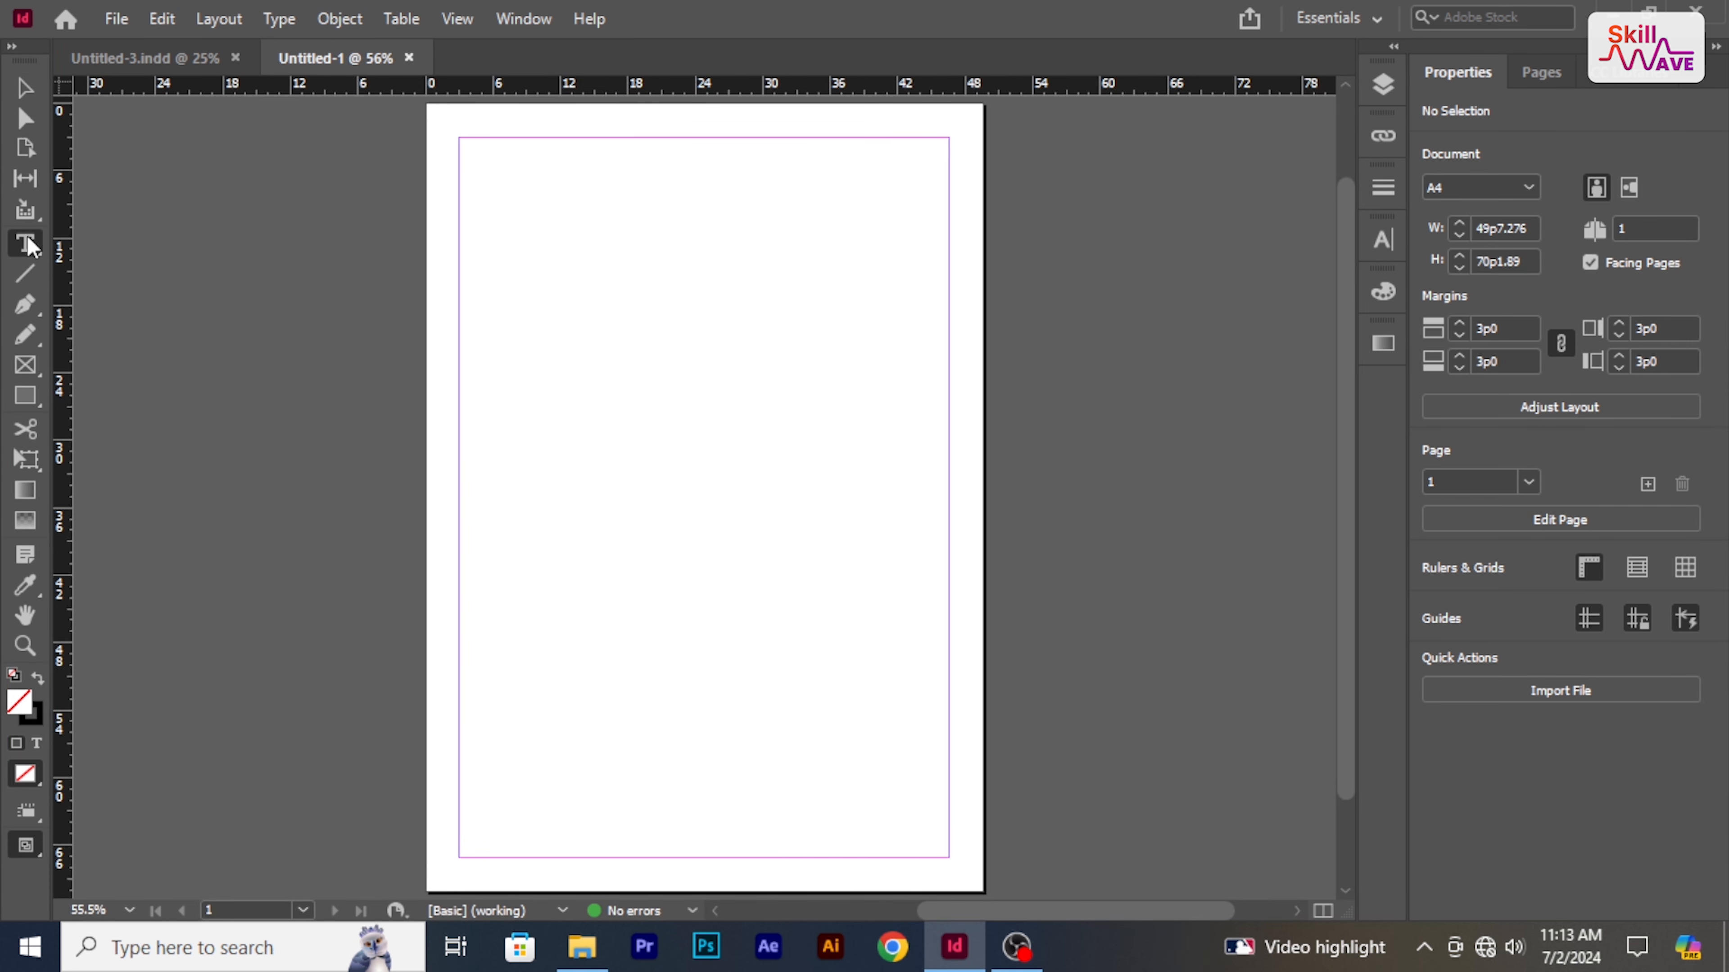
left_click(40, 399)
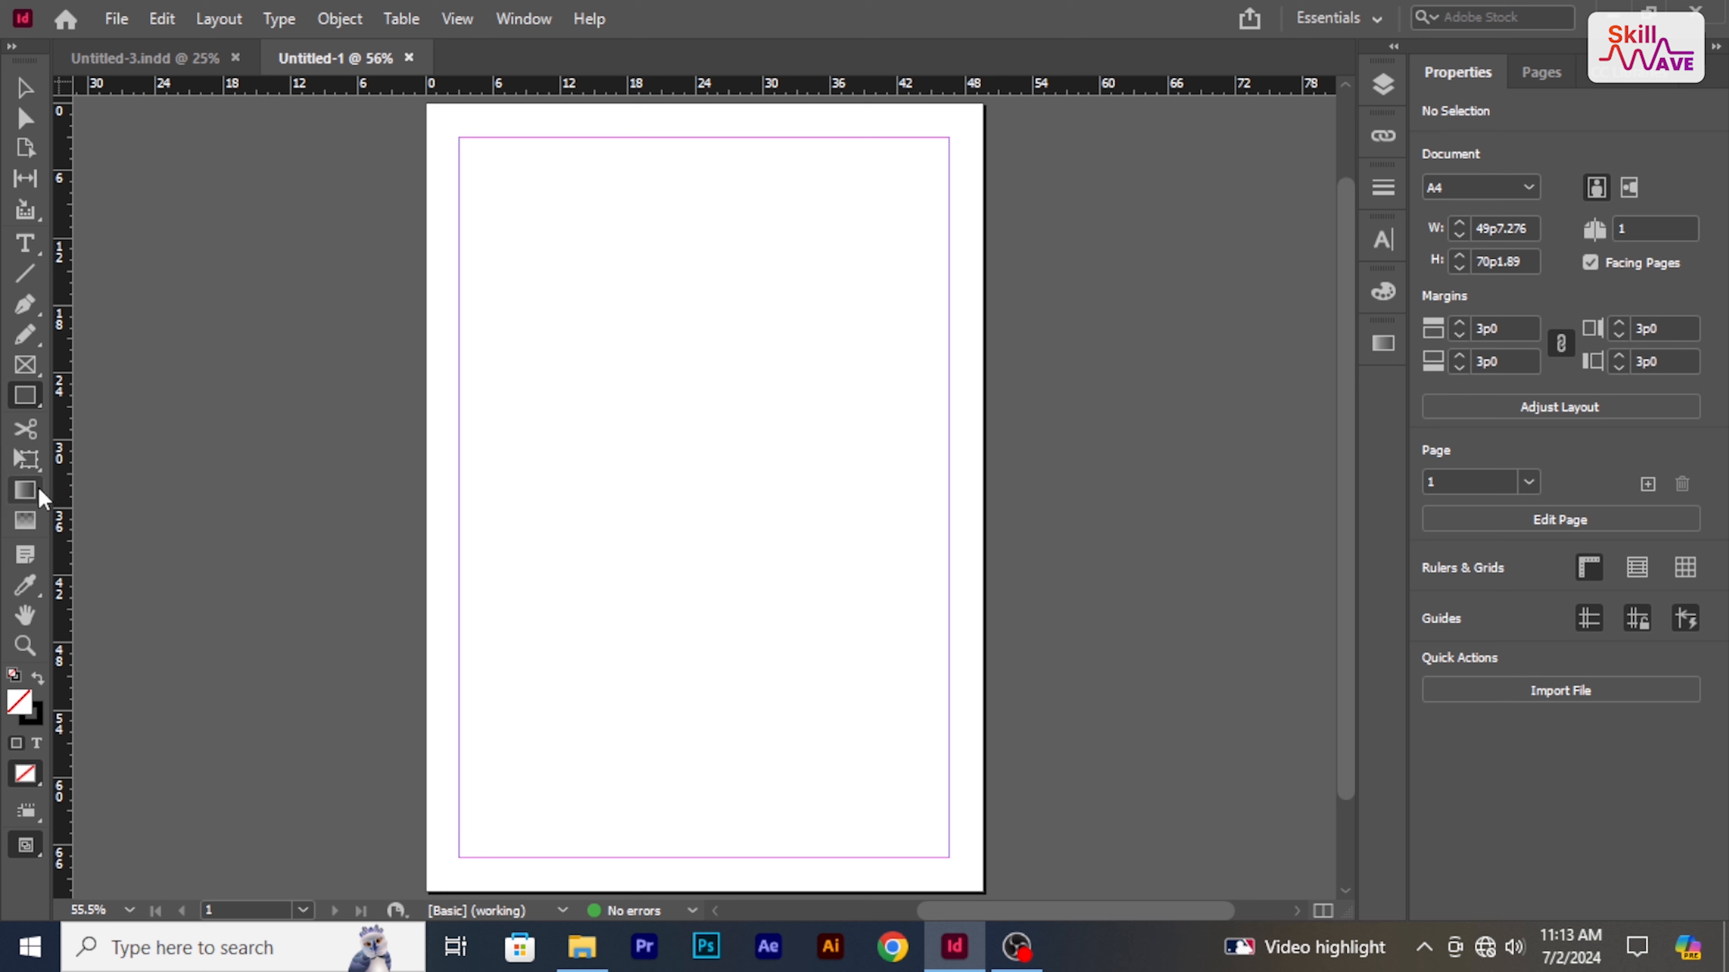
key("v")
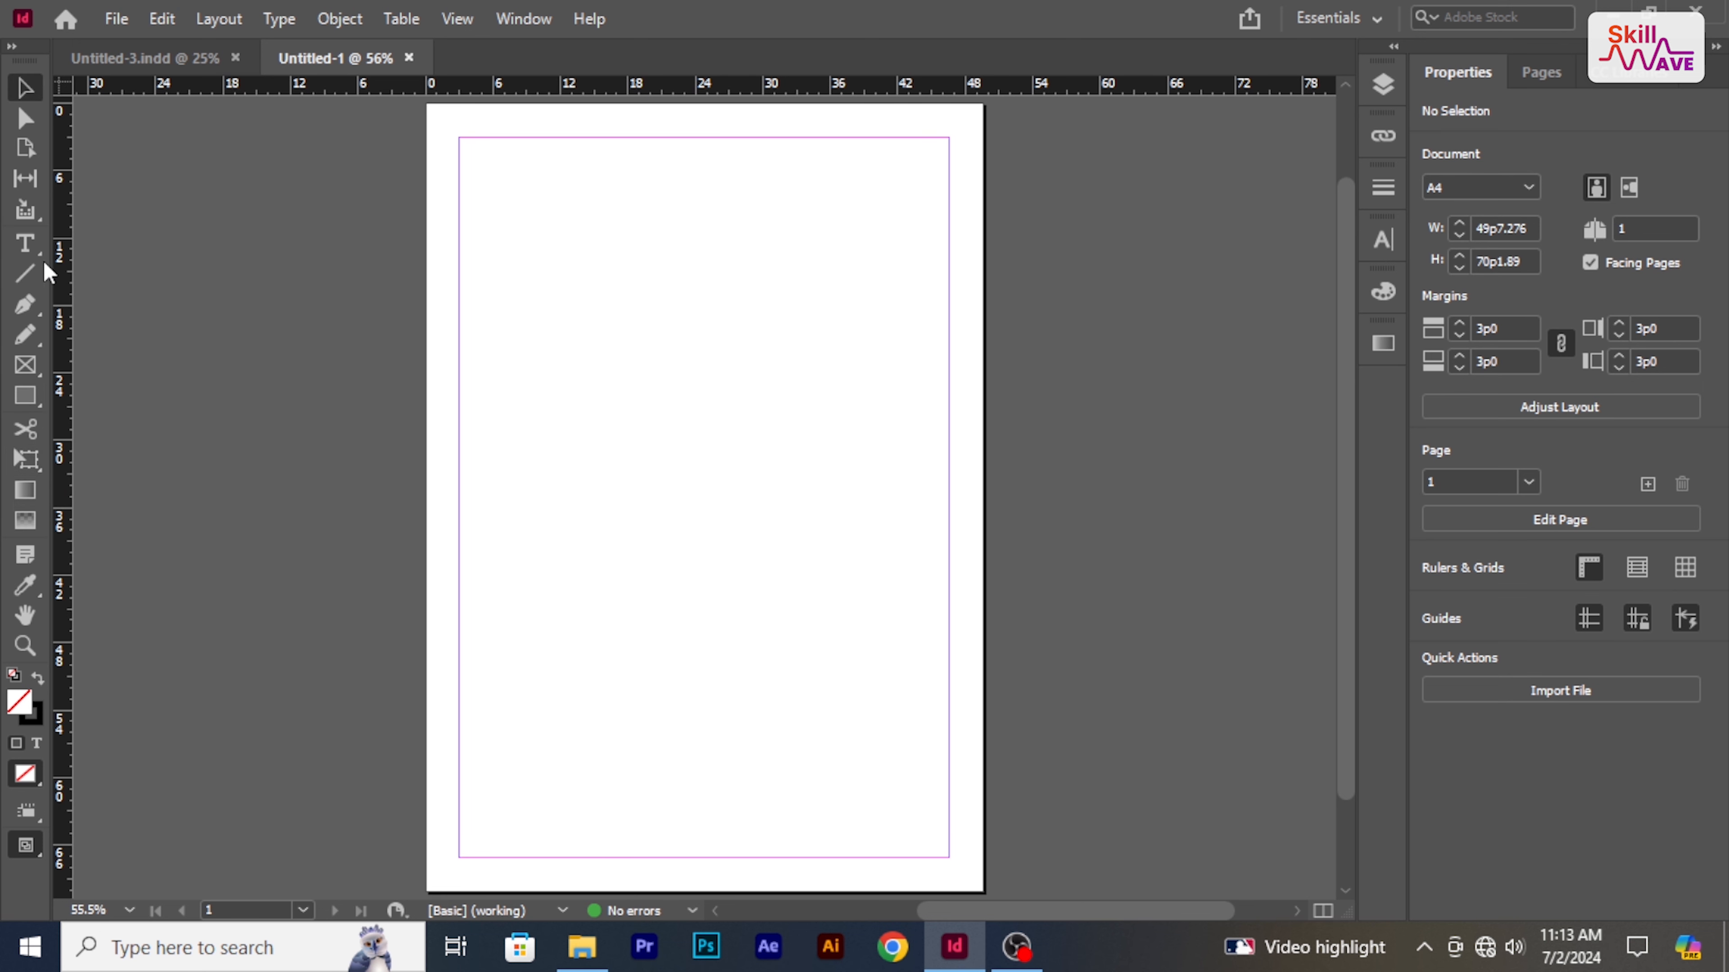
left_click(36, 249)
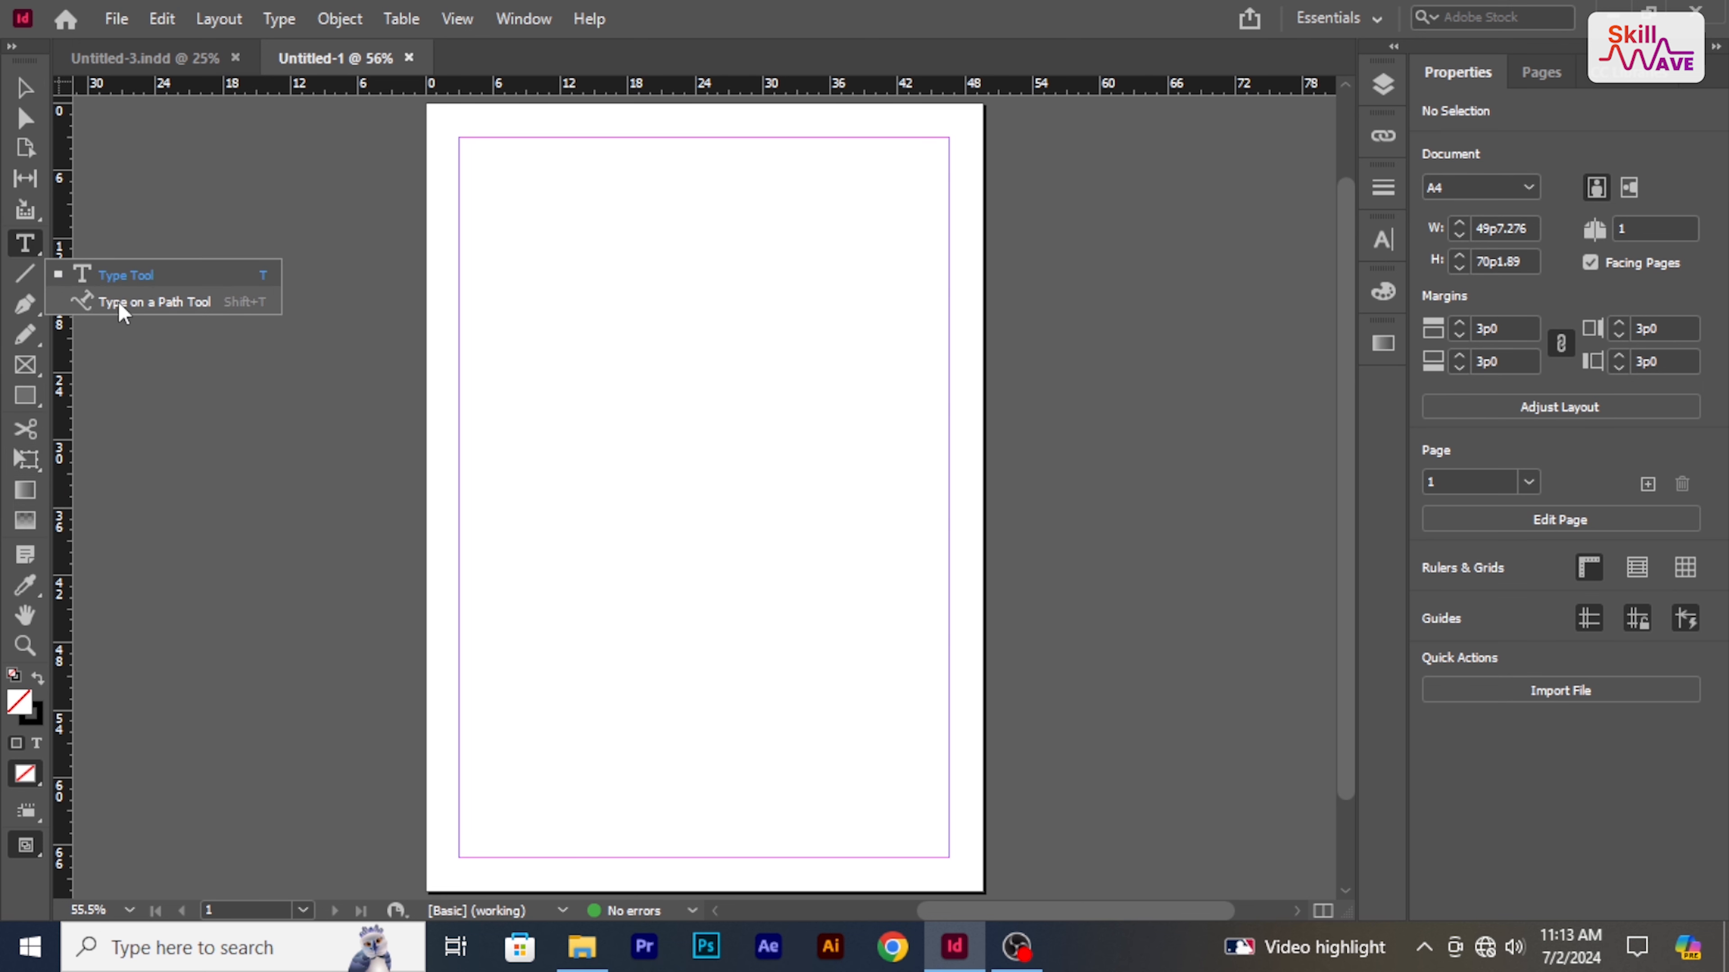
left_click(38, 207)
key("v")
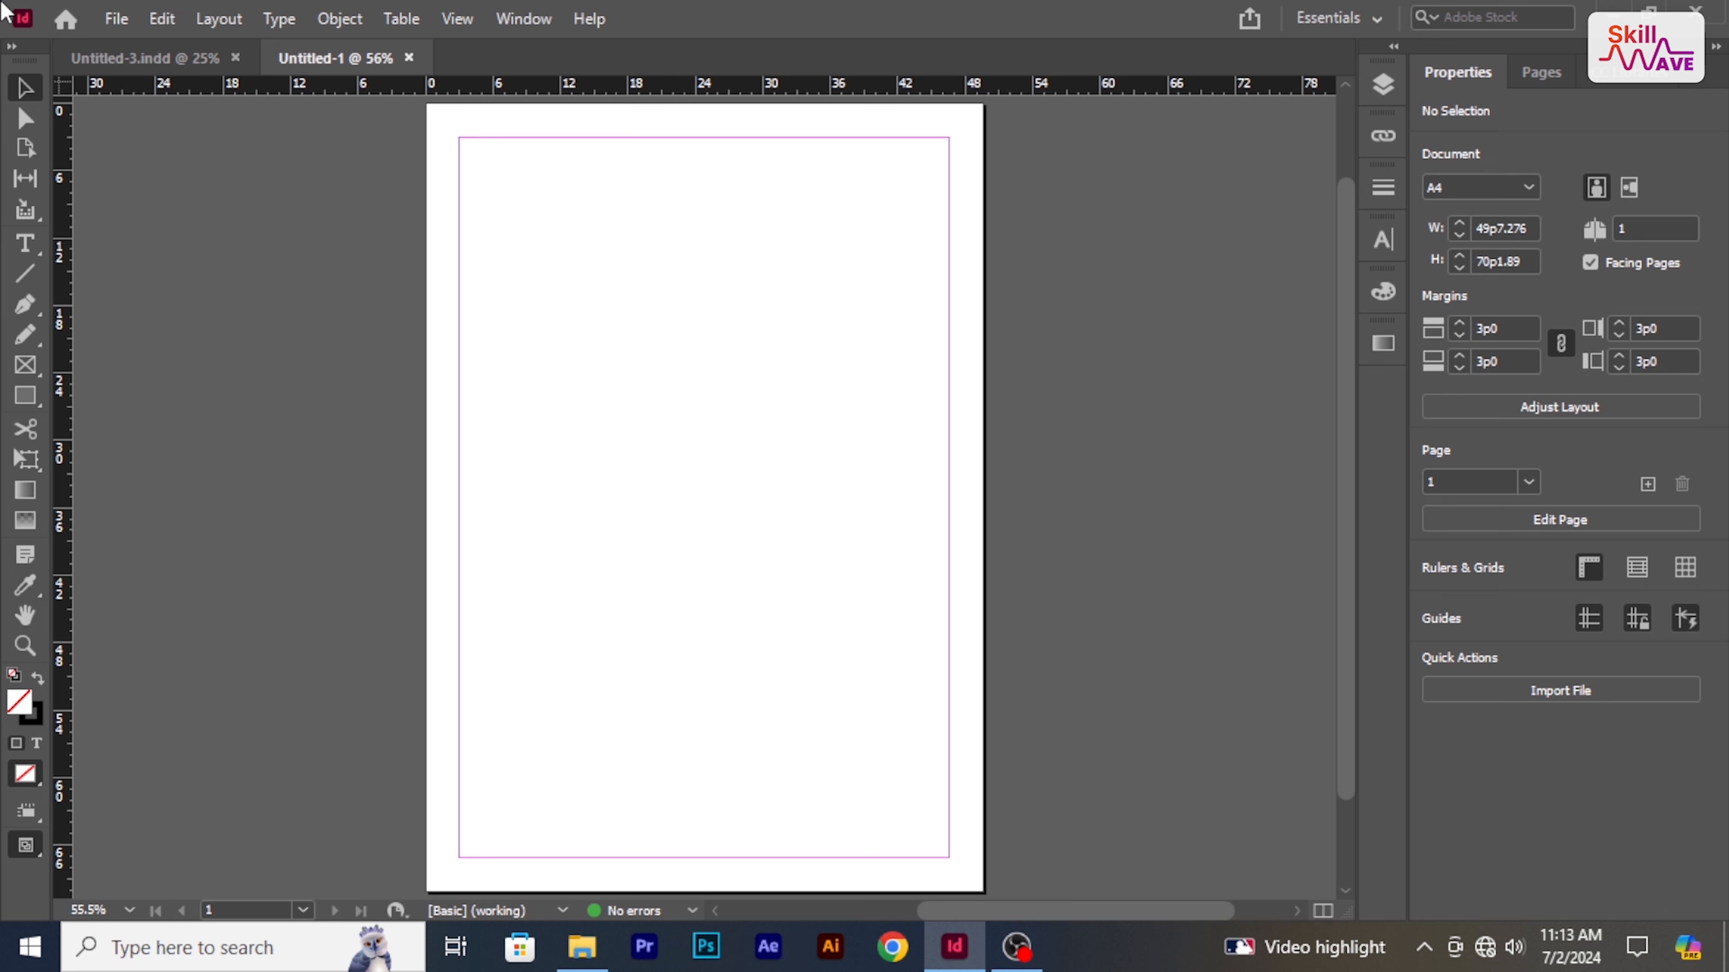
Examine the Pages, CC Libraries and Layers panels and the available workspace presets
left_click(1551, 76)
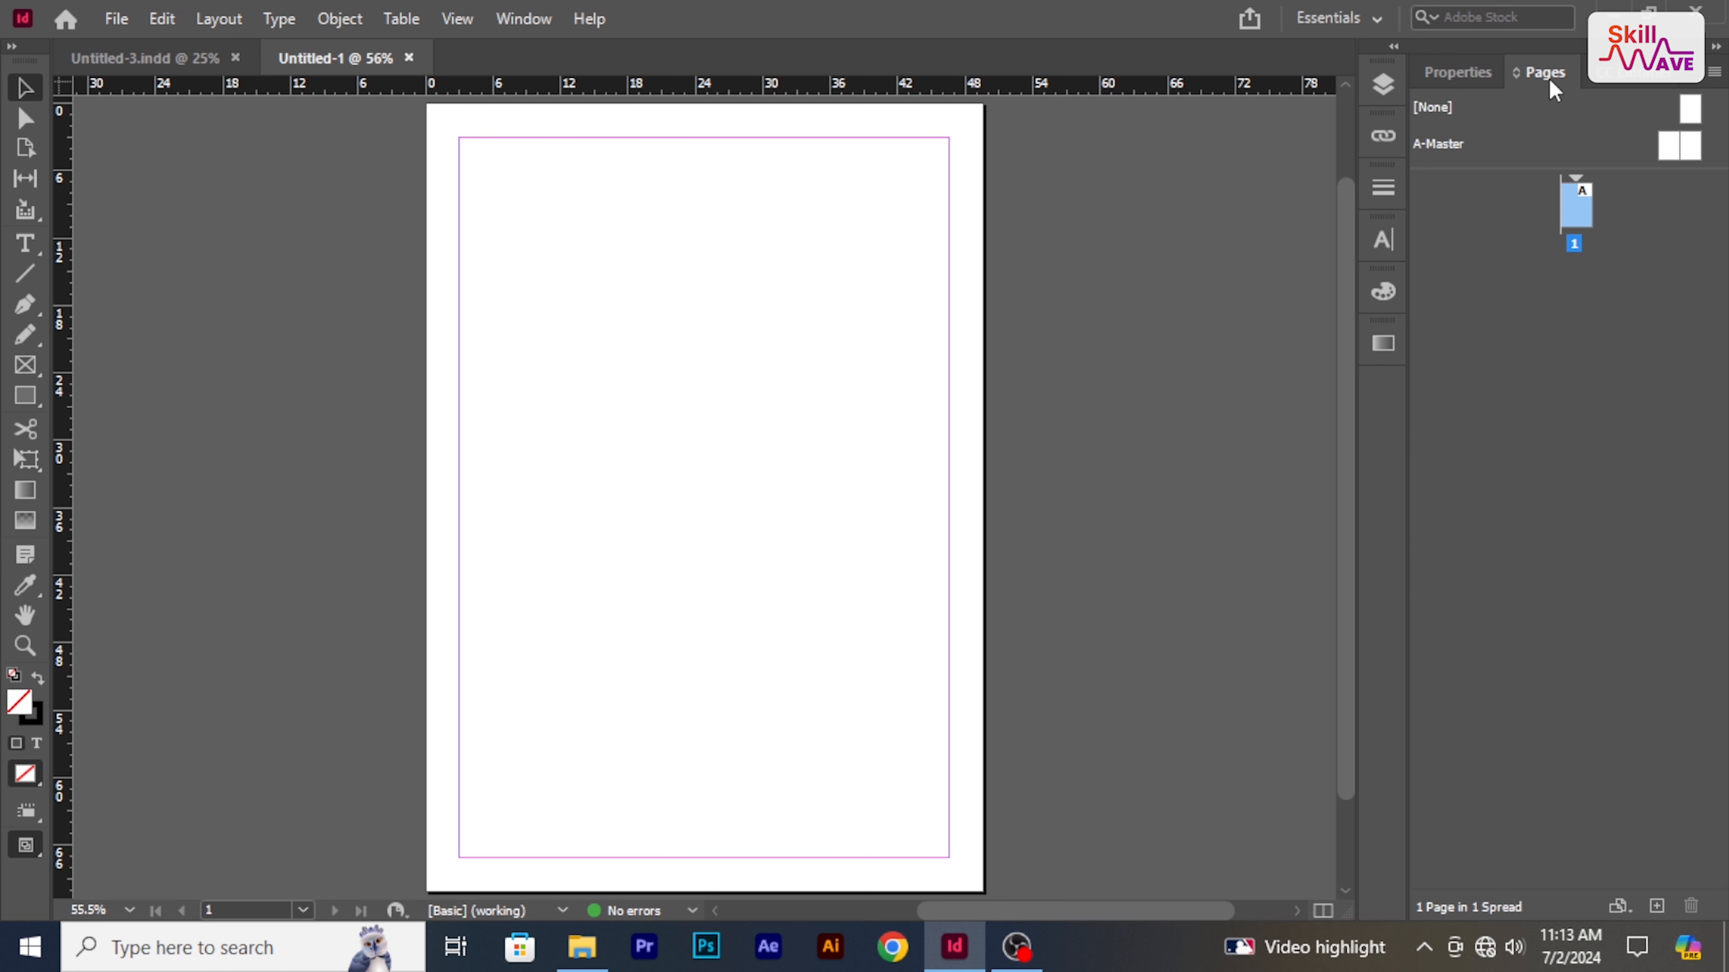
left_click(1636, 76)
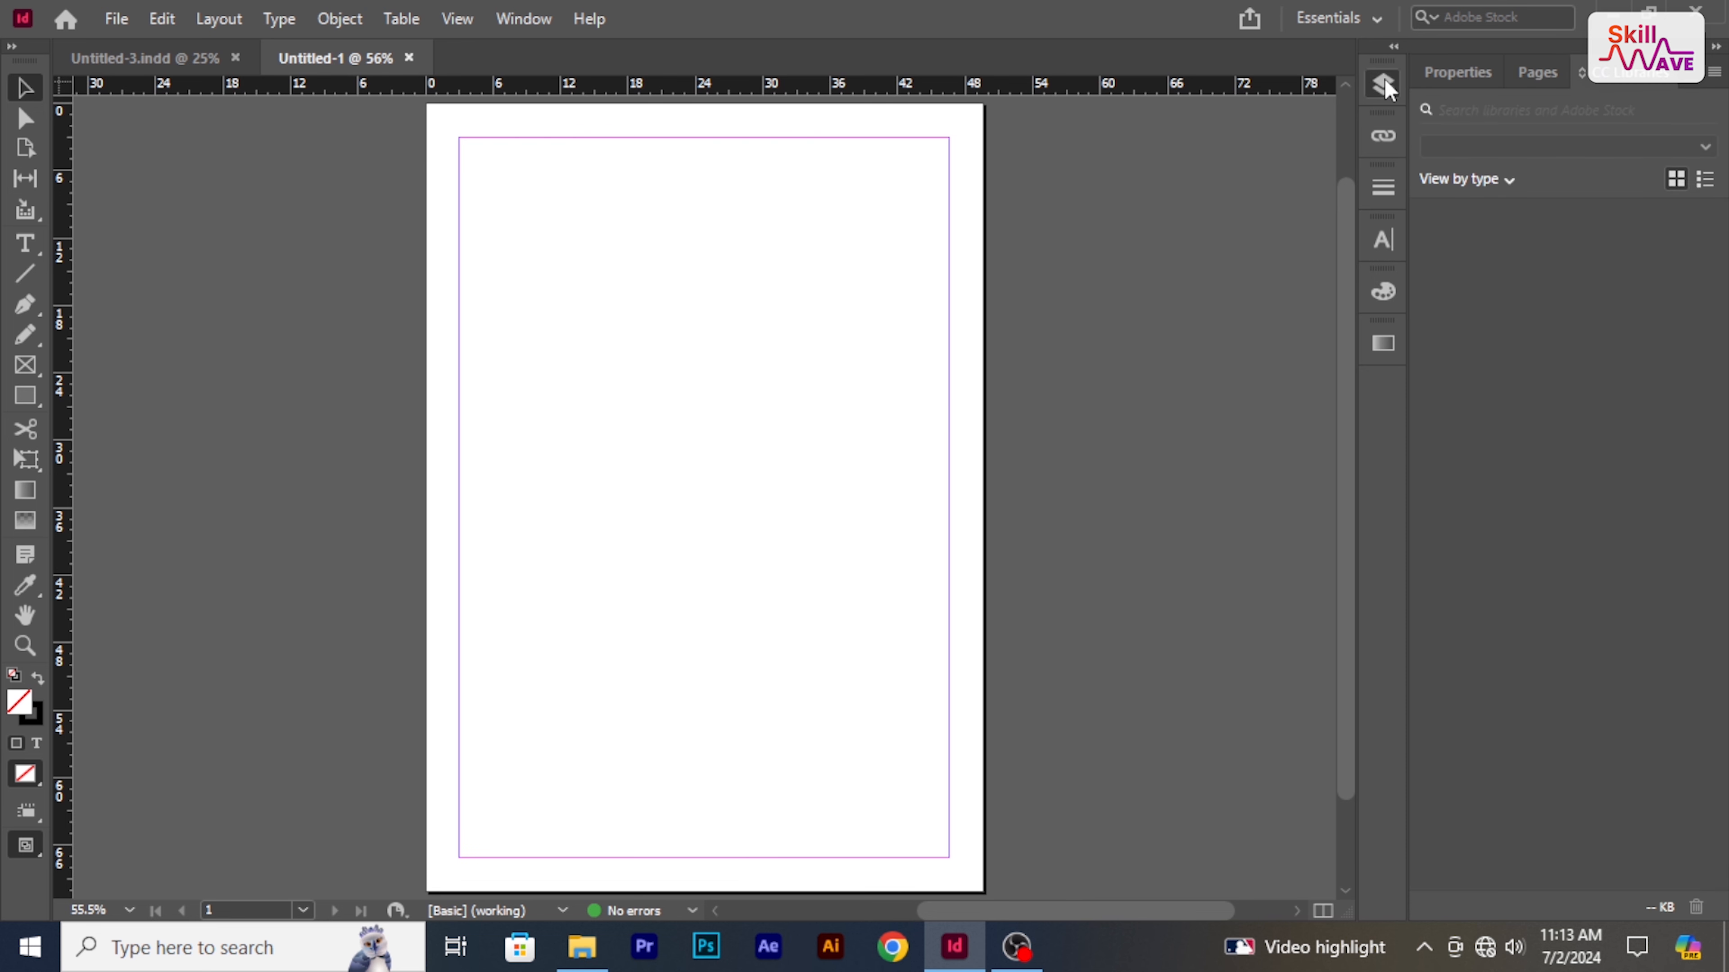
left_click(1384, 78)
left_click(1384, 78)
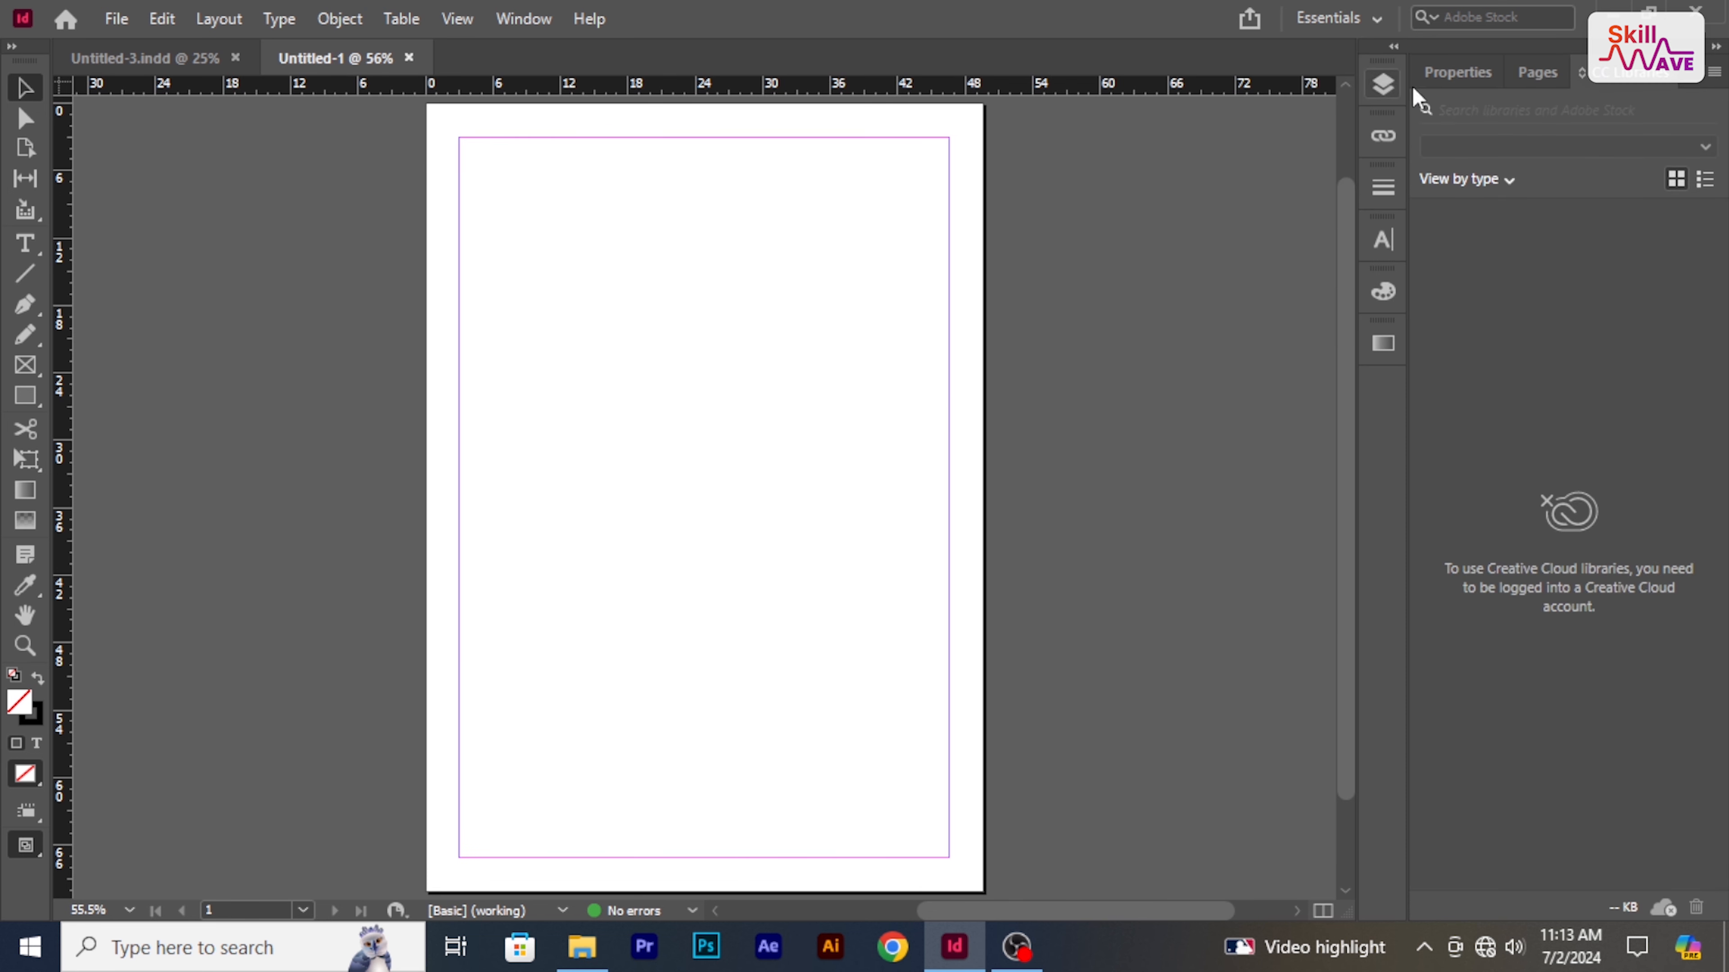
left_click(1545, 76)
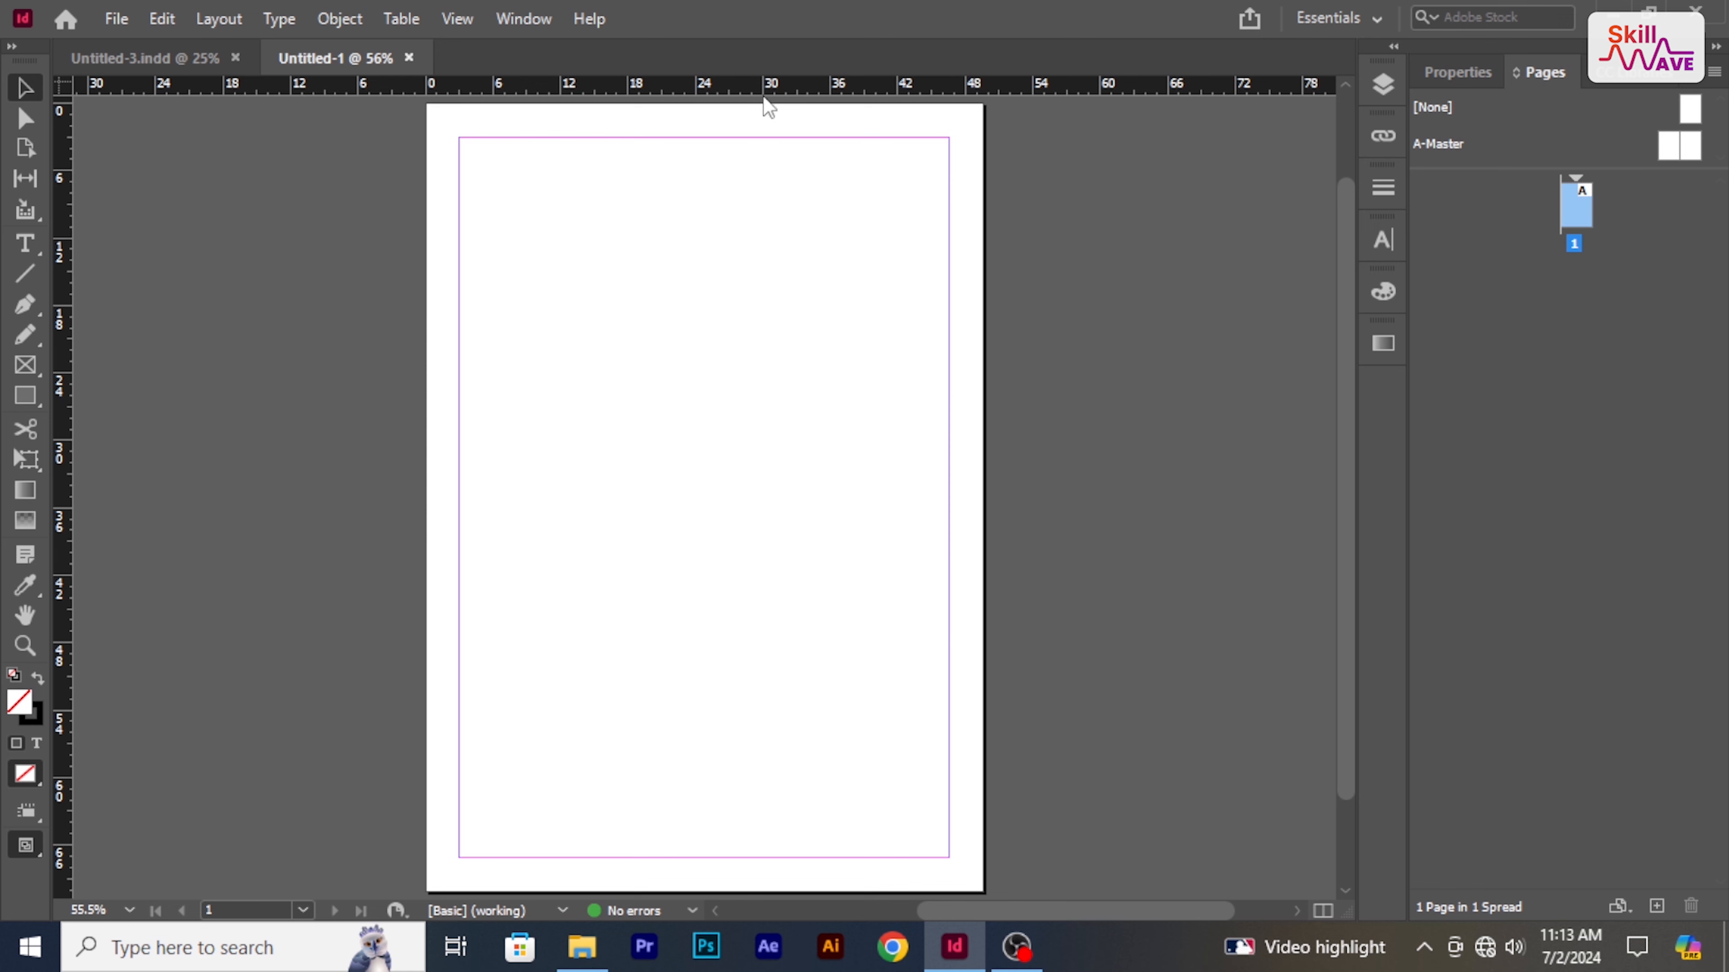
left_click(541, 26)
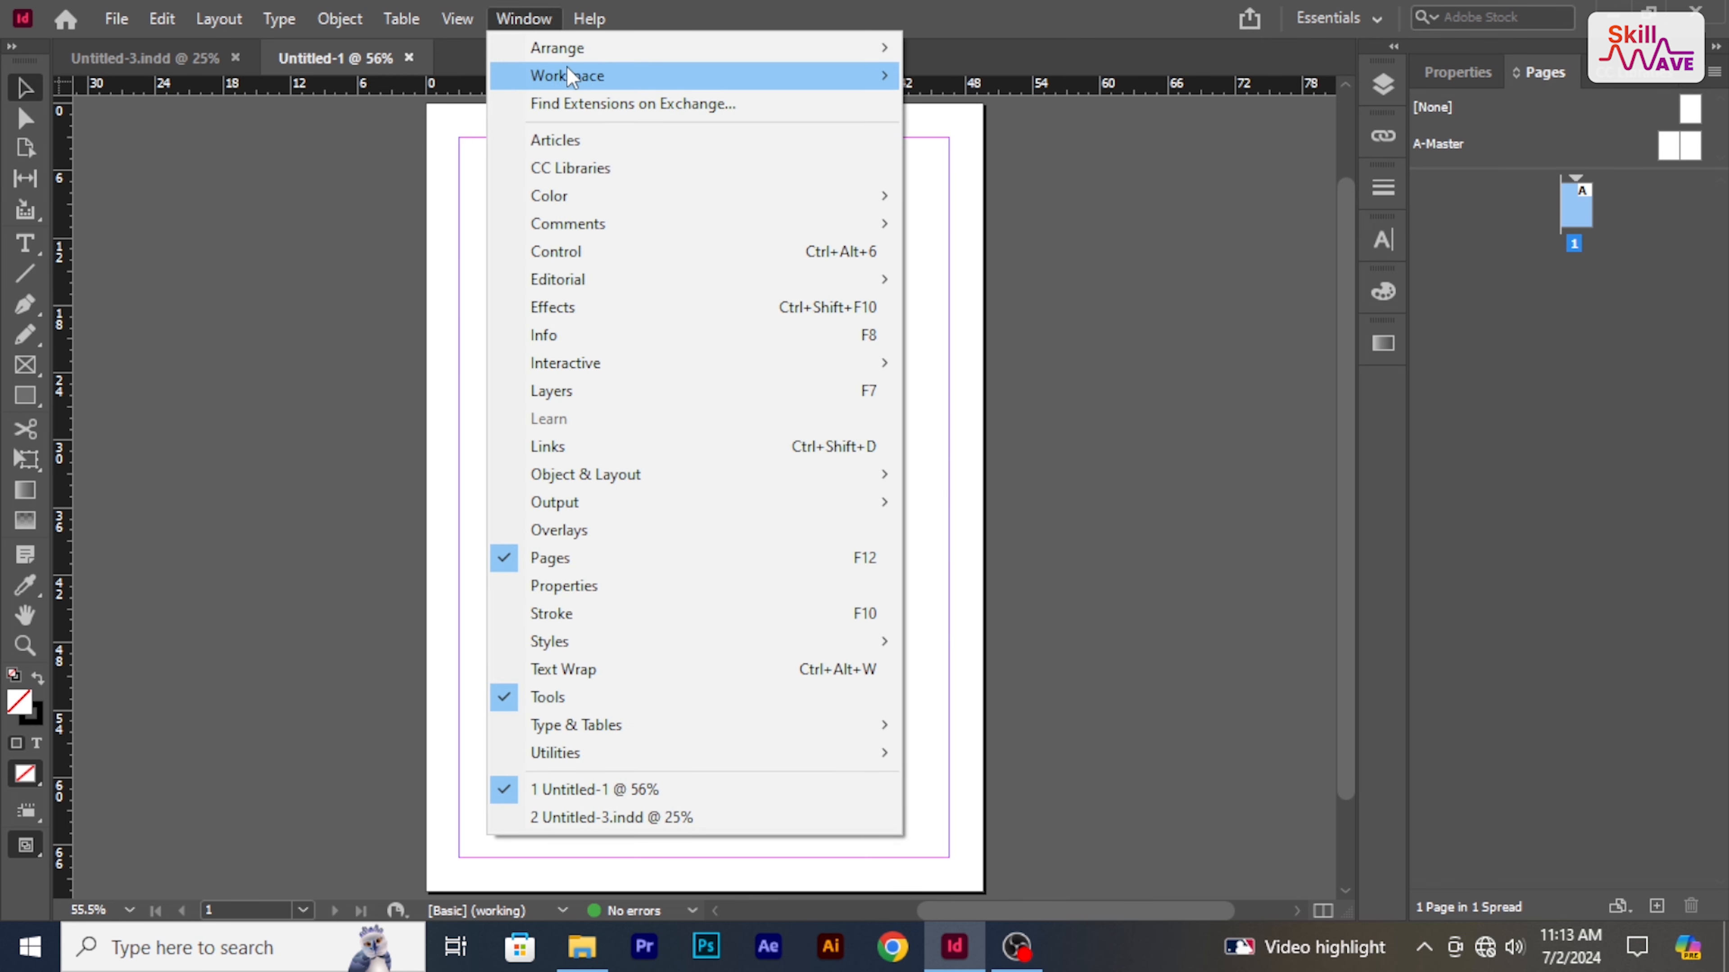
mouse_move(595, 77)
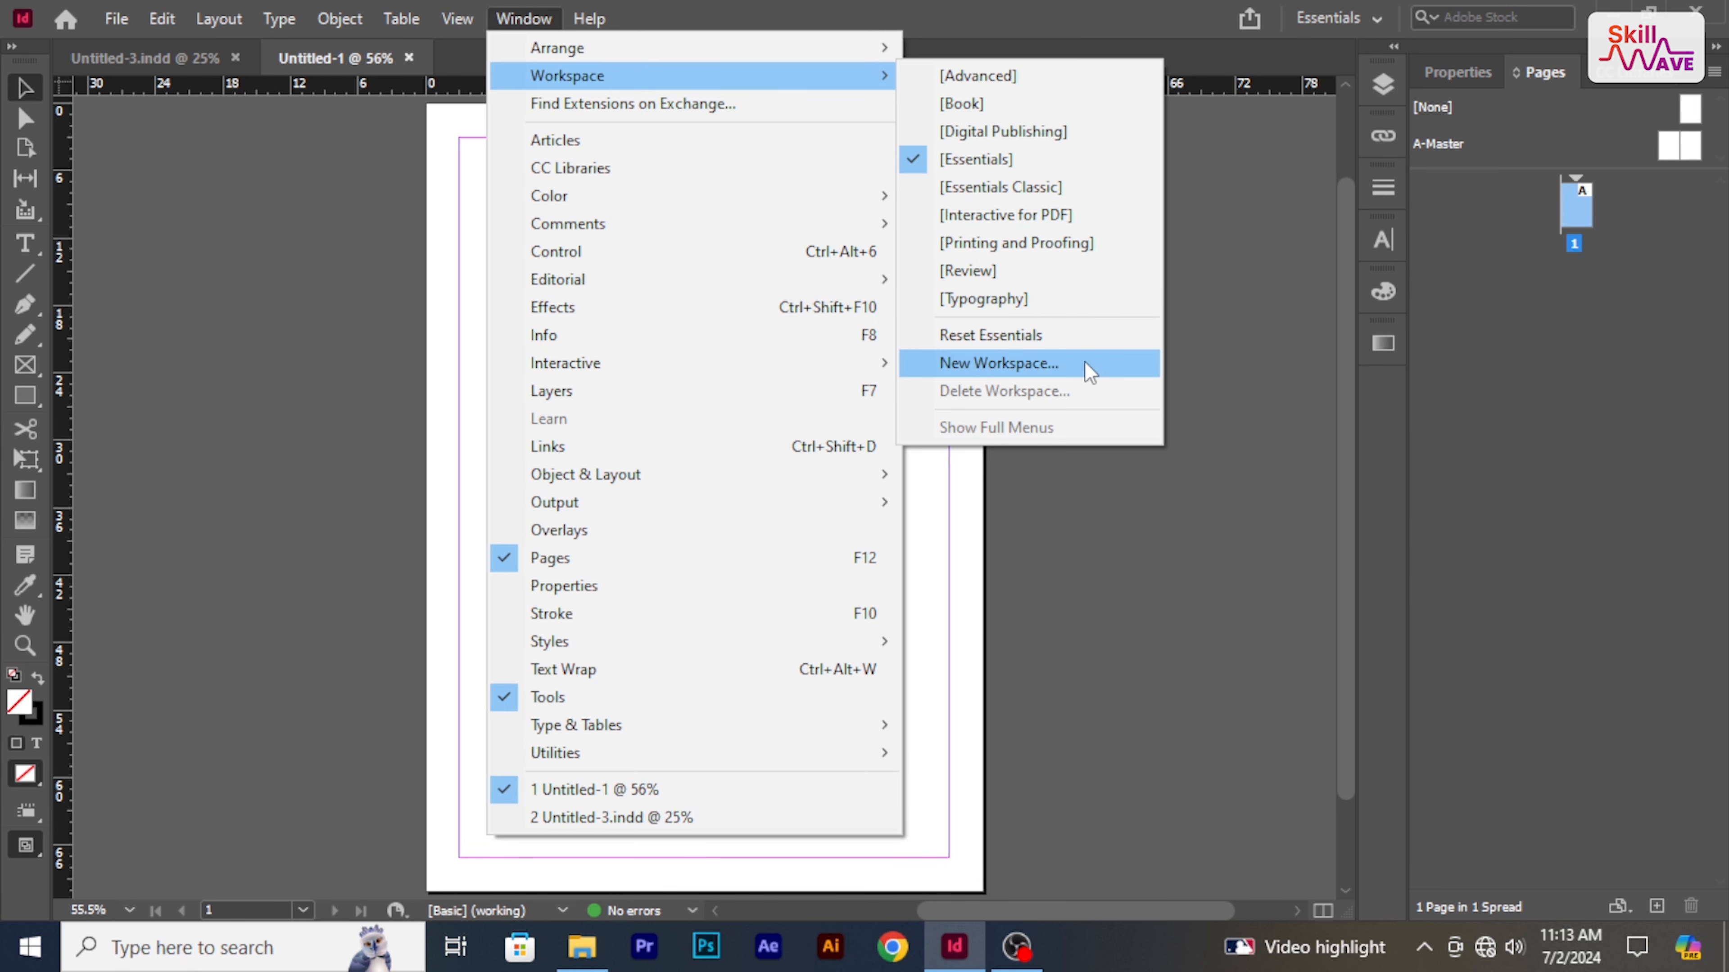
key("Escape")
key("Escape")
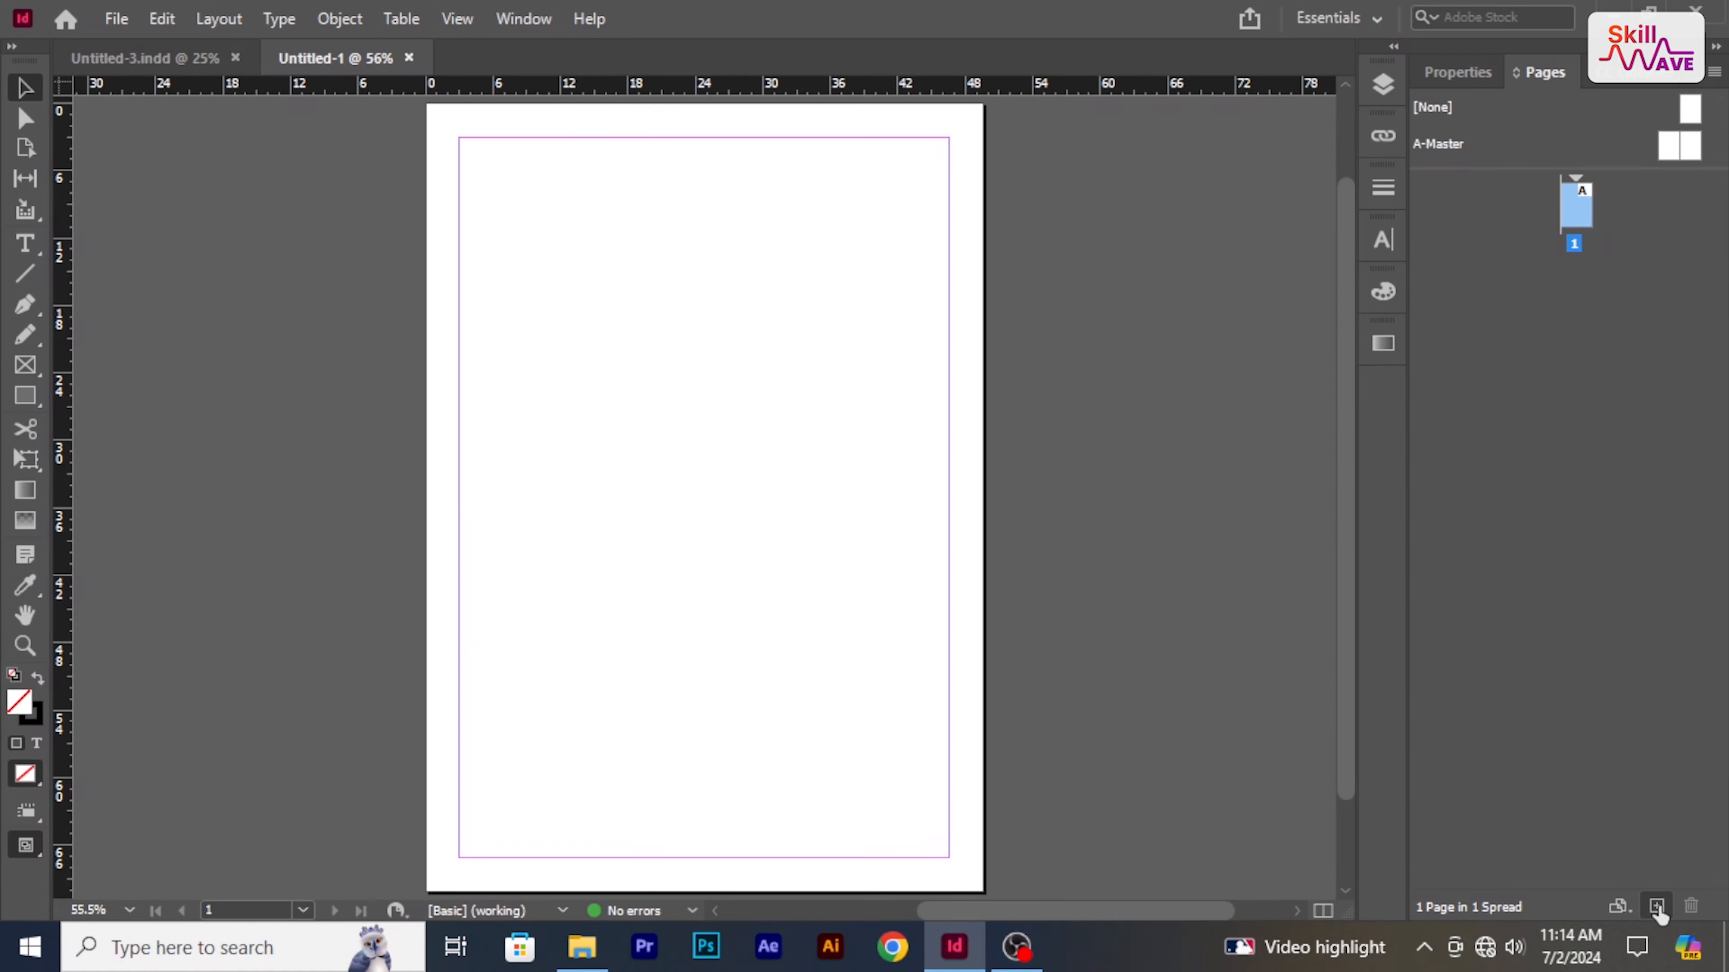
Add a second page to the document and go to it
left_click(1658, 907)
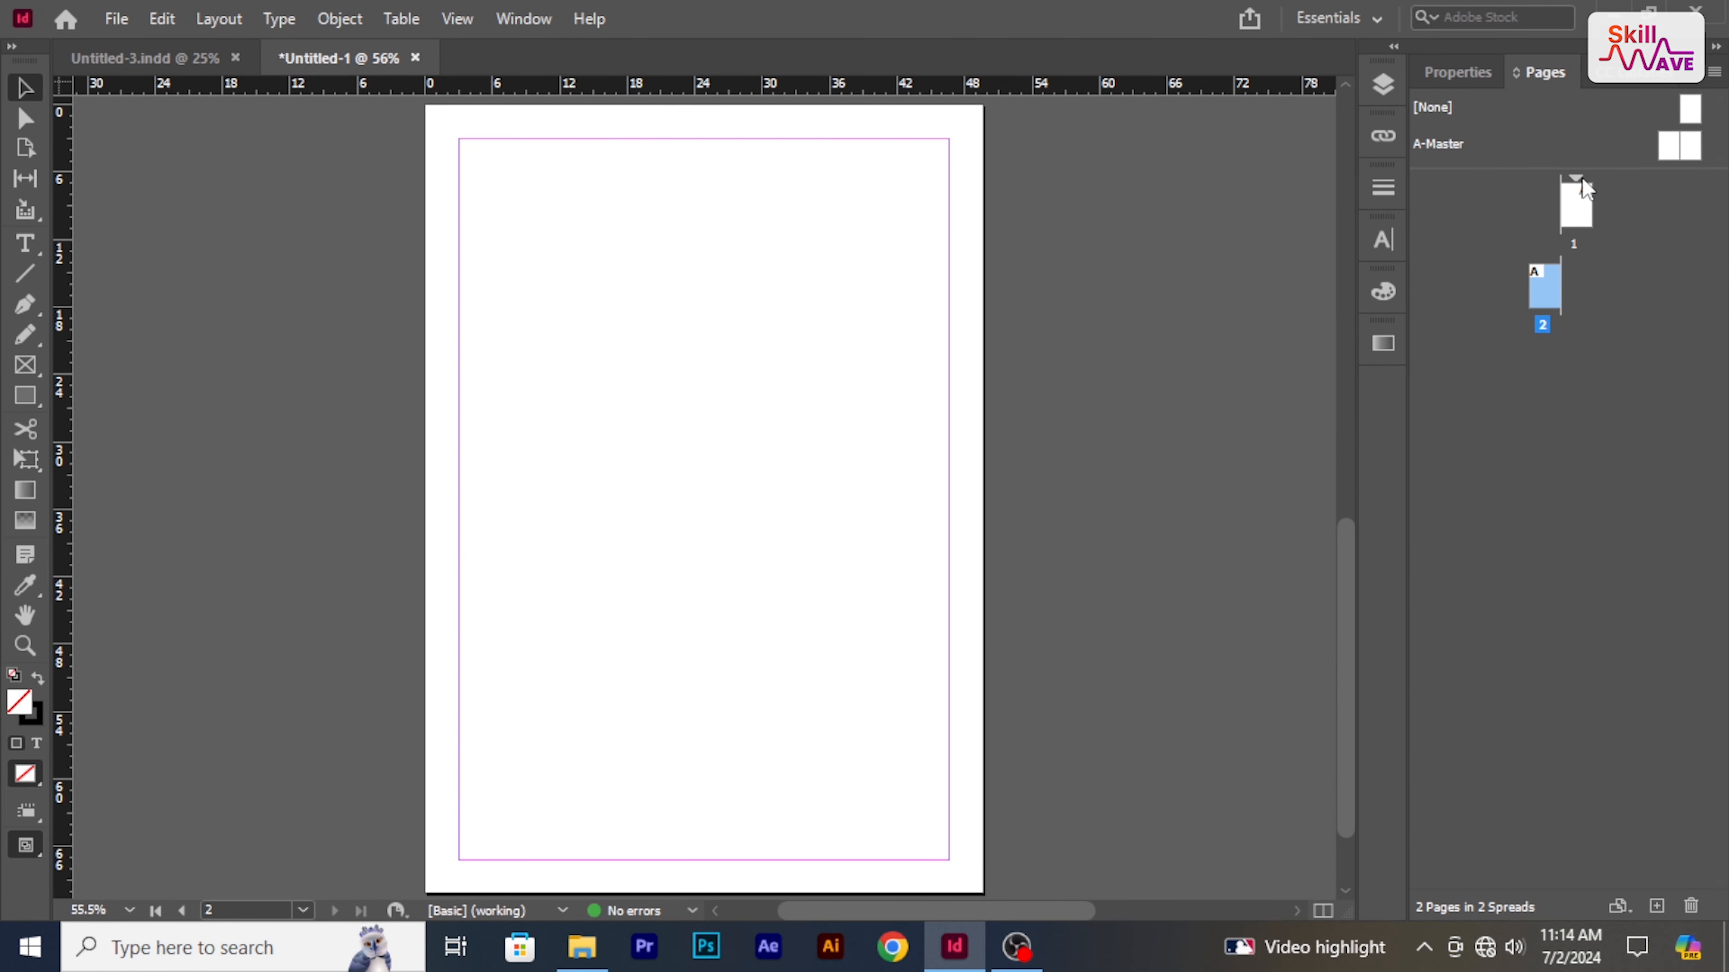
double_click(1545, 290)
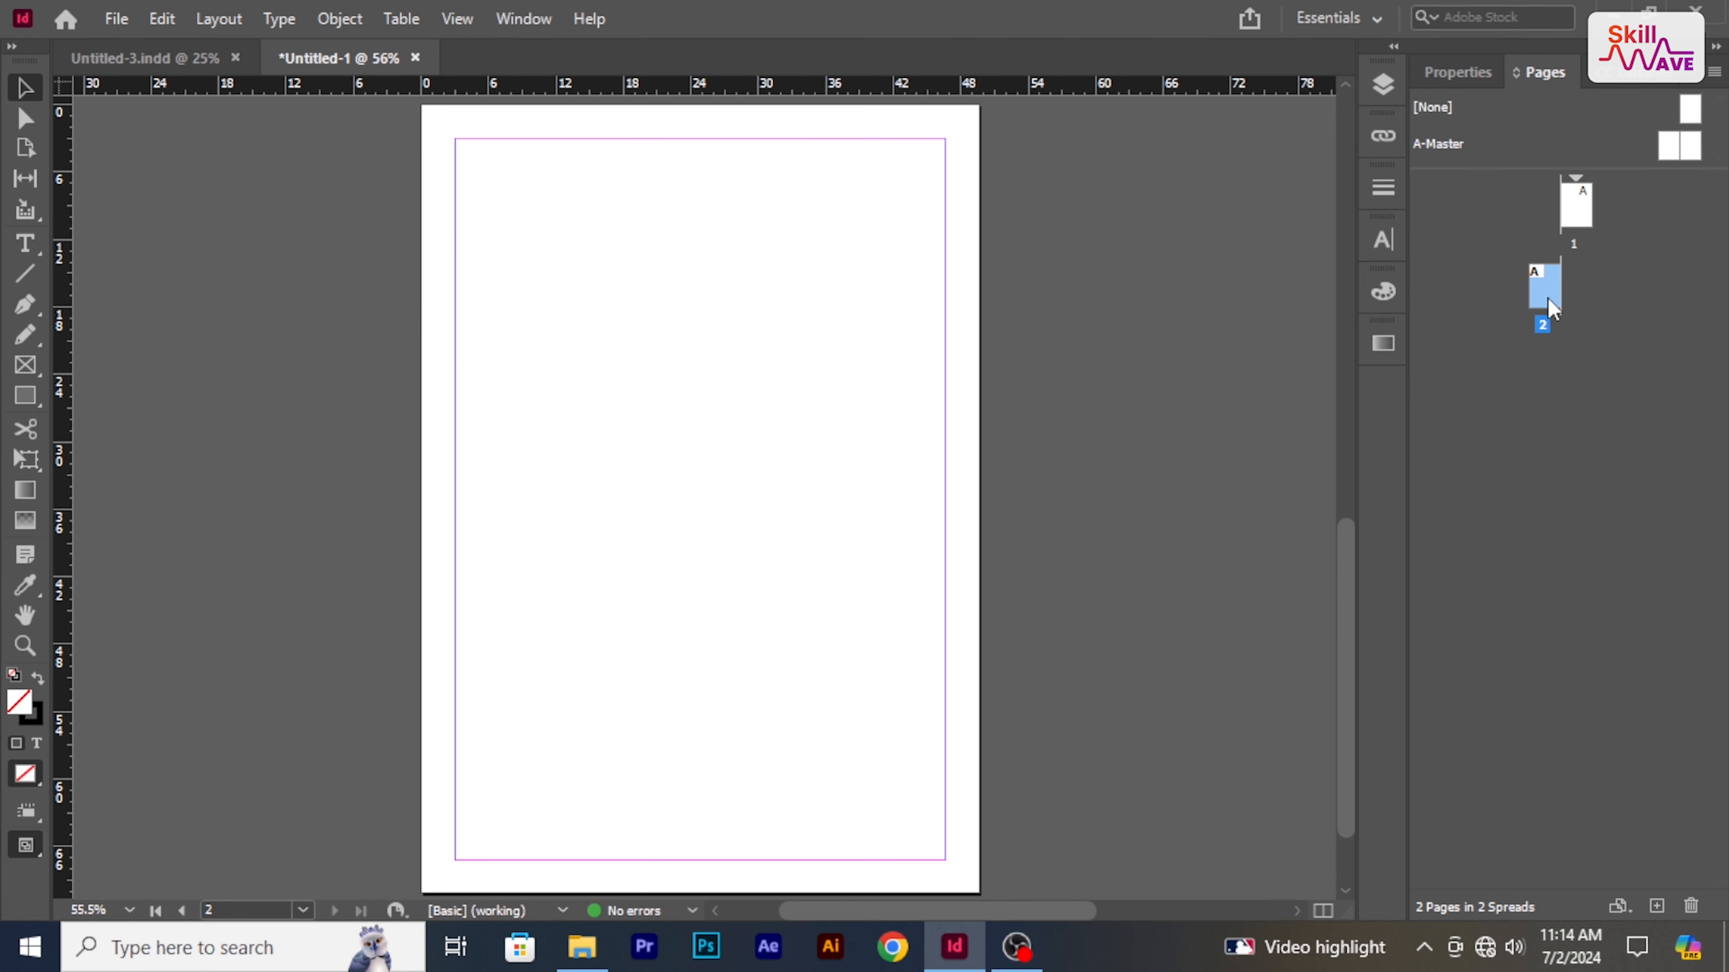
left_click(1548, 527)
right_click(1550, 145)
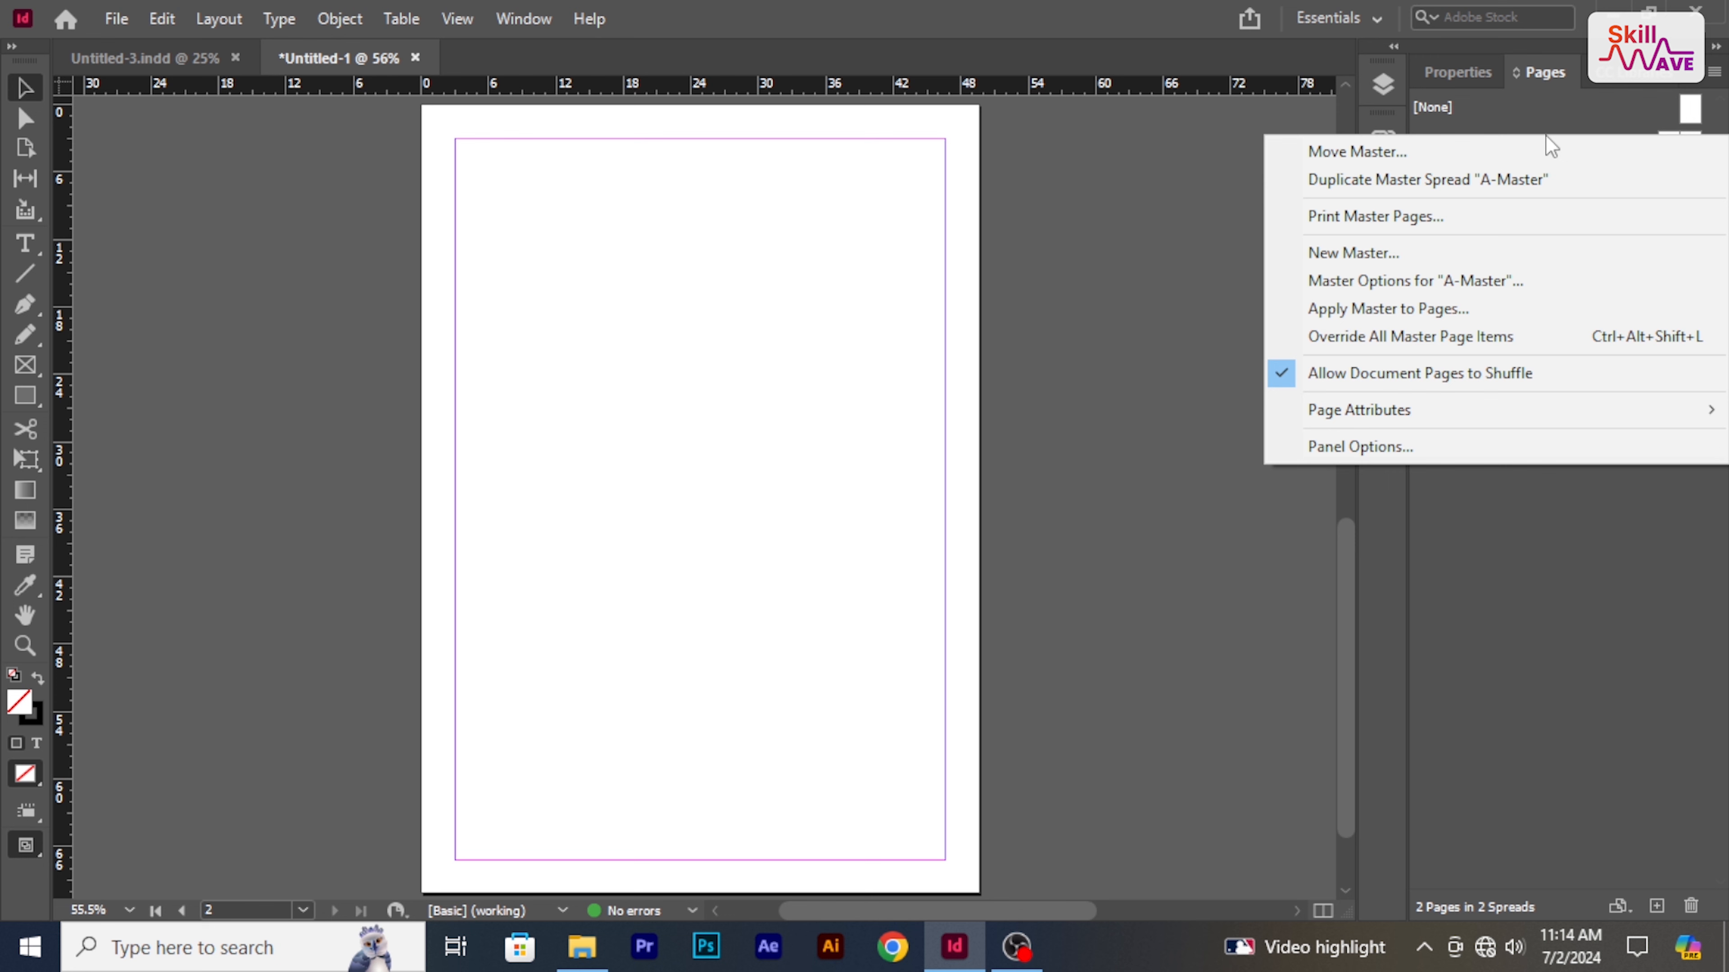
right_click(1536, 120)
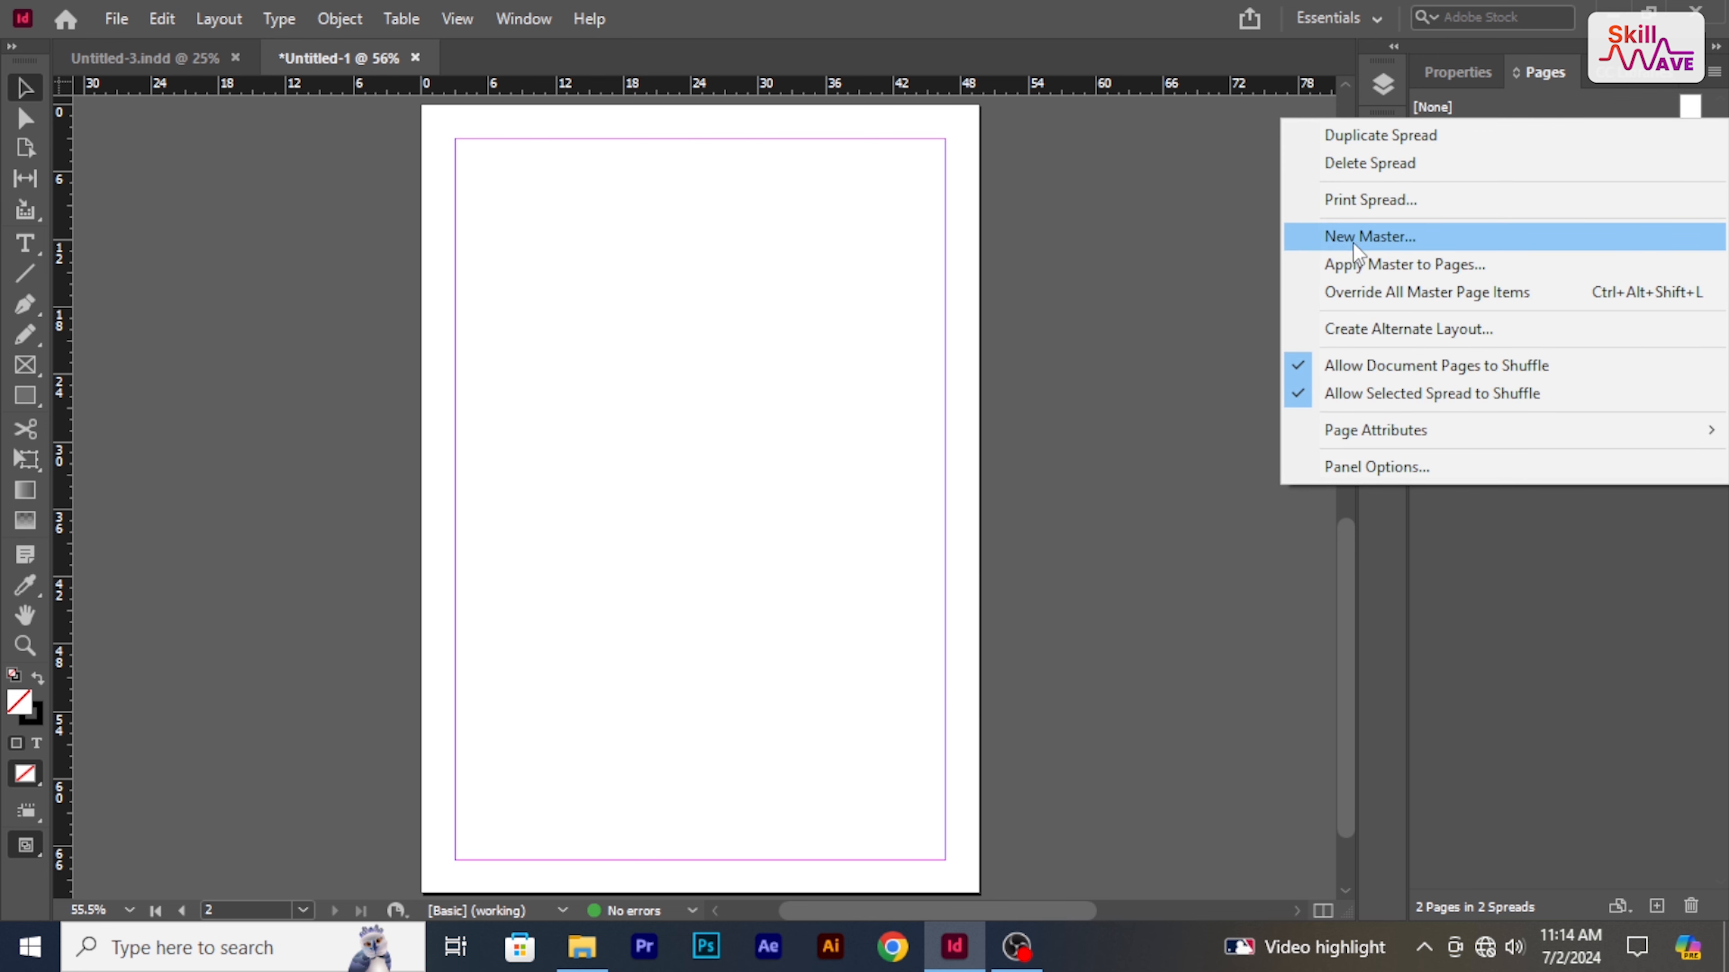
left_click(1447, 238)
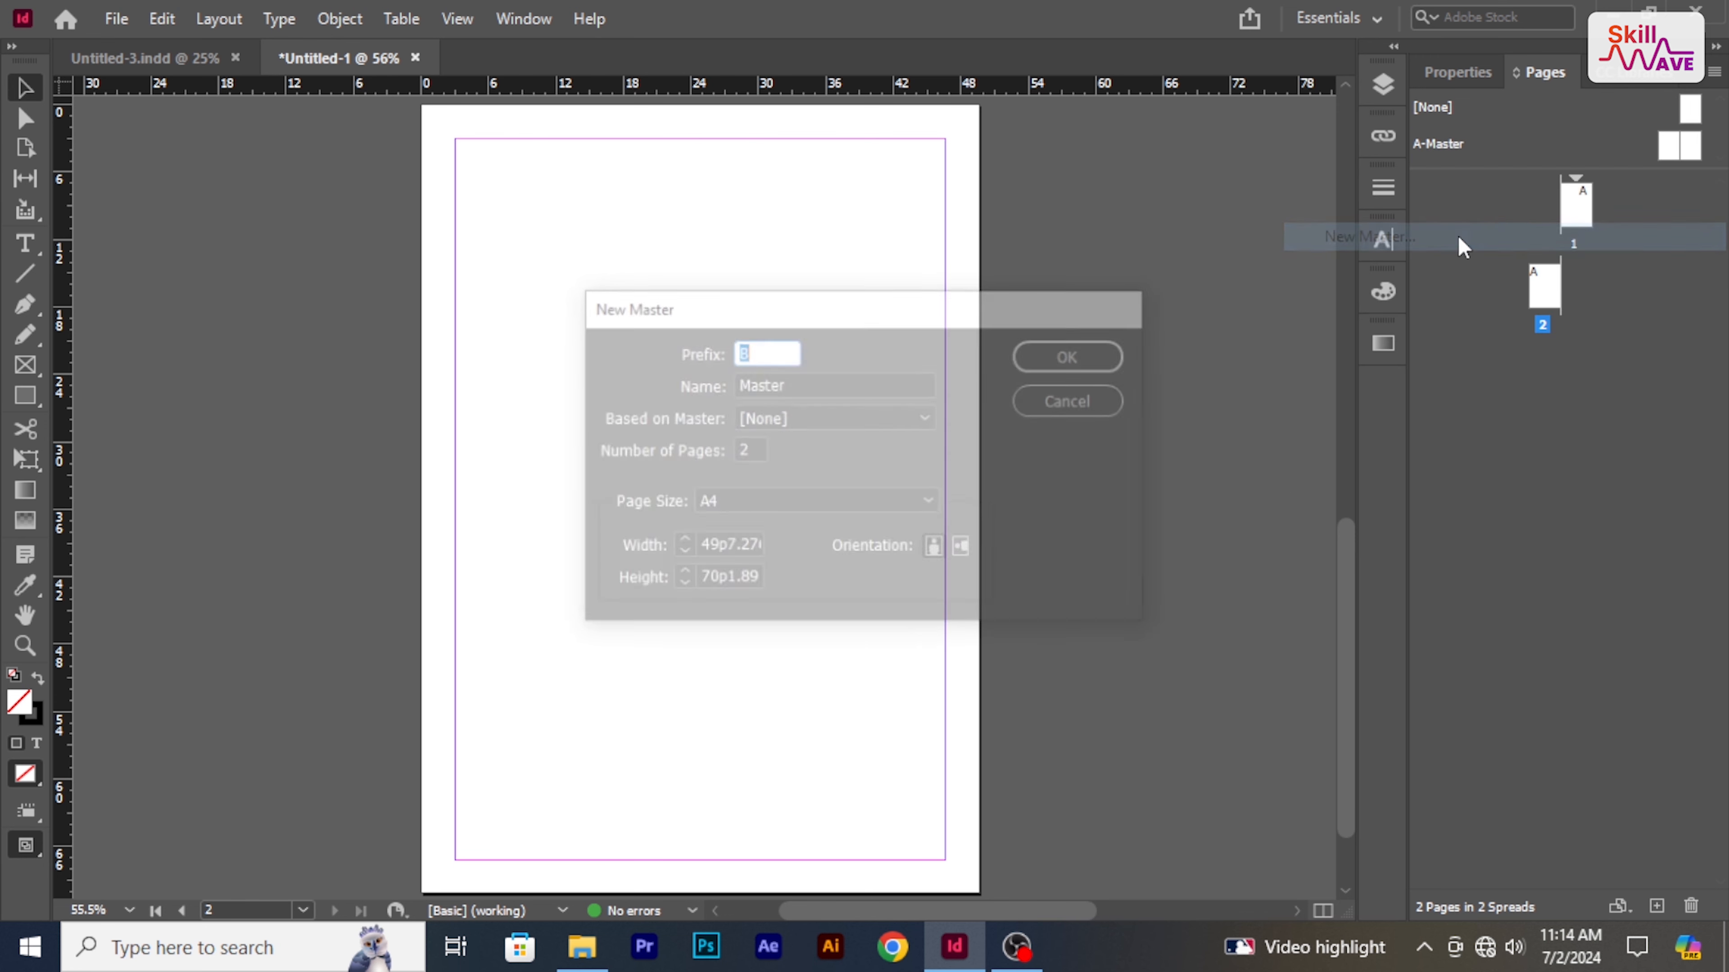
left_click(1065, 407)
View the A-Master spread, apply A-Master to page 1 and go to that page
double_click(1661, 153)
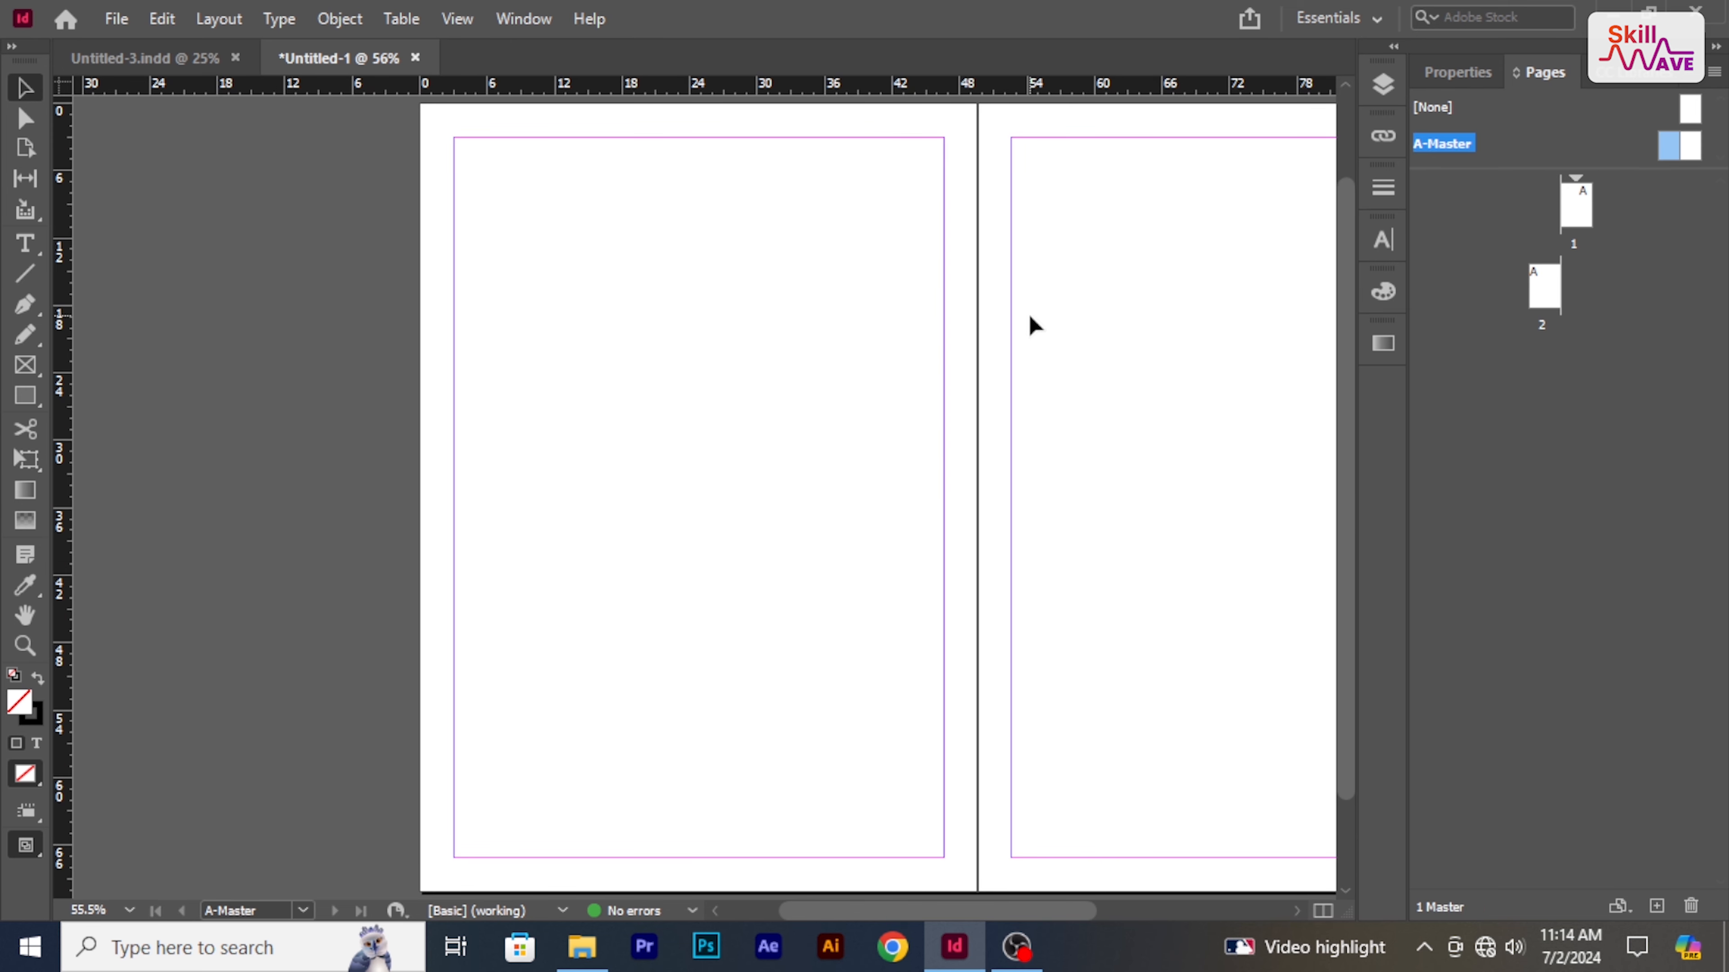
left_click_drag(1667, 146, 1580, 213)
double_click(1577, 207)
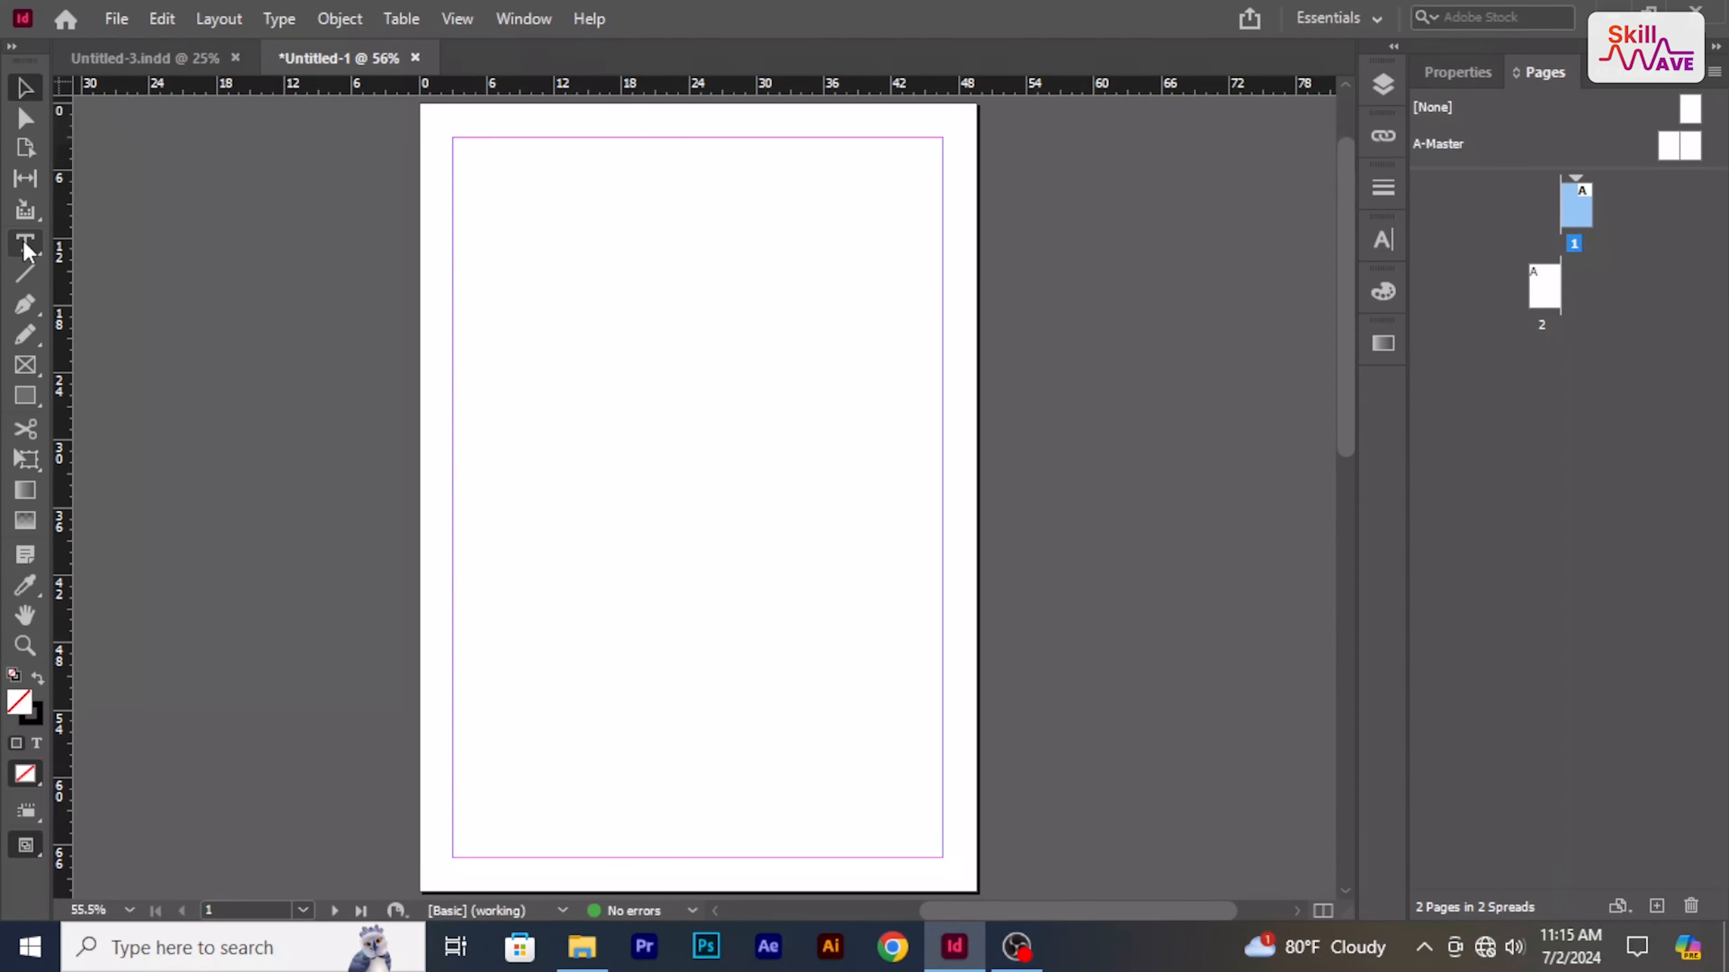
Draw a wide text frame slightly above the middle of page 1 and enter "Hello Everyone" in it
left_click(25, 248)
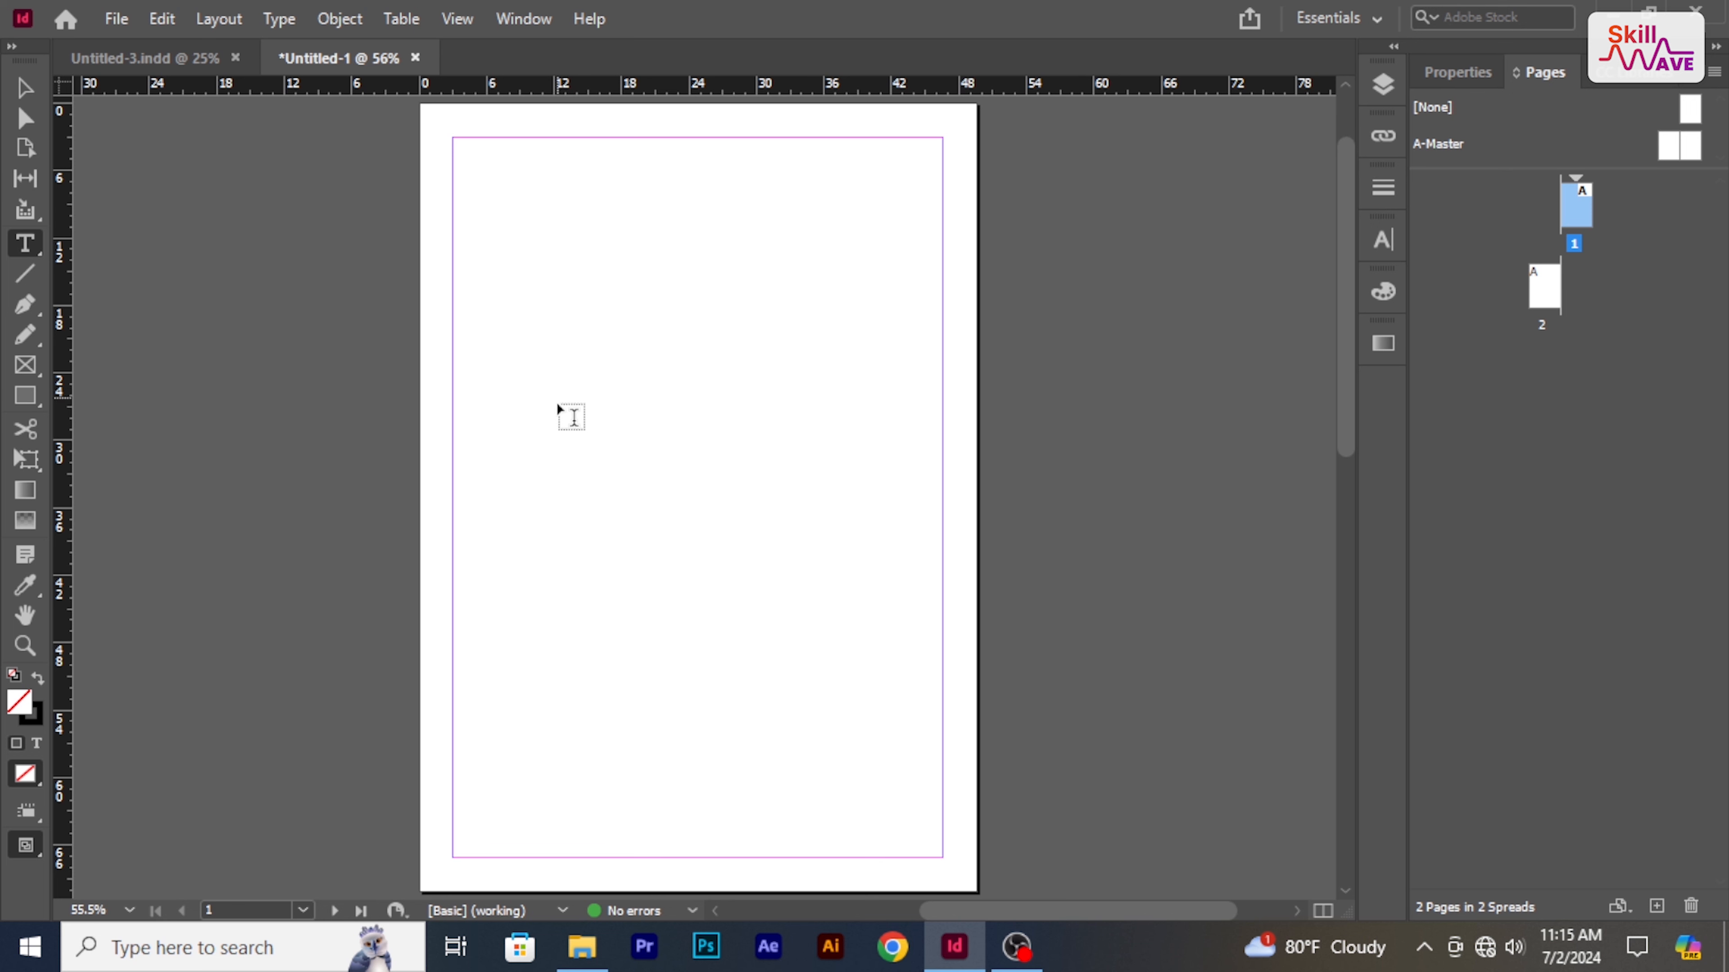
left_click_drag(532, 376, 825, 490)
type("Hello Everyone")
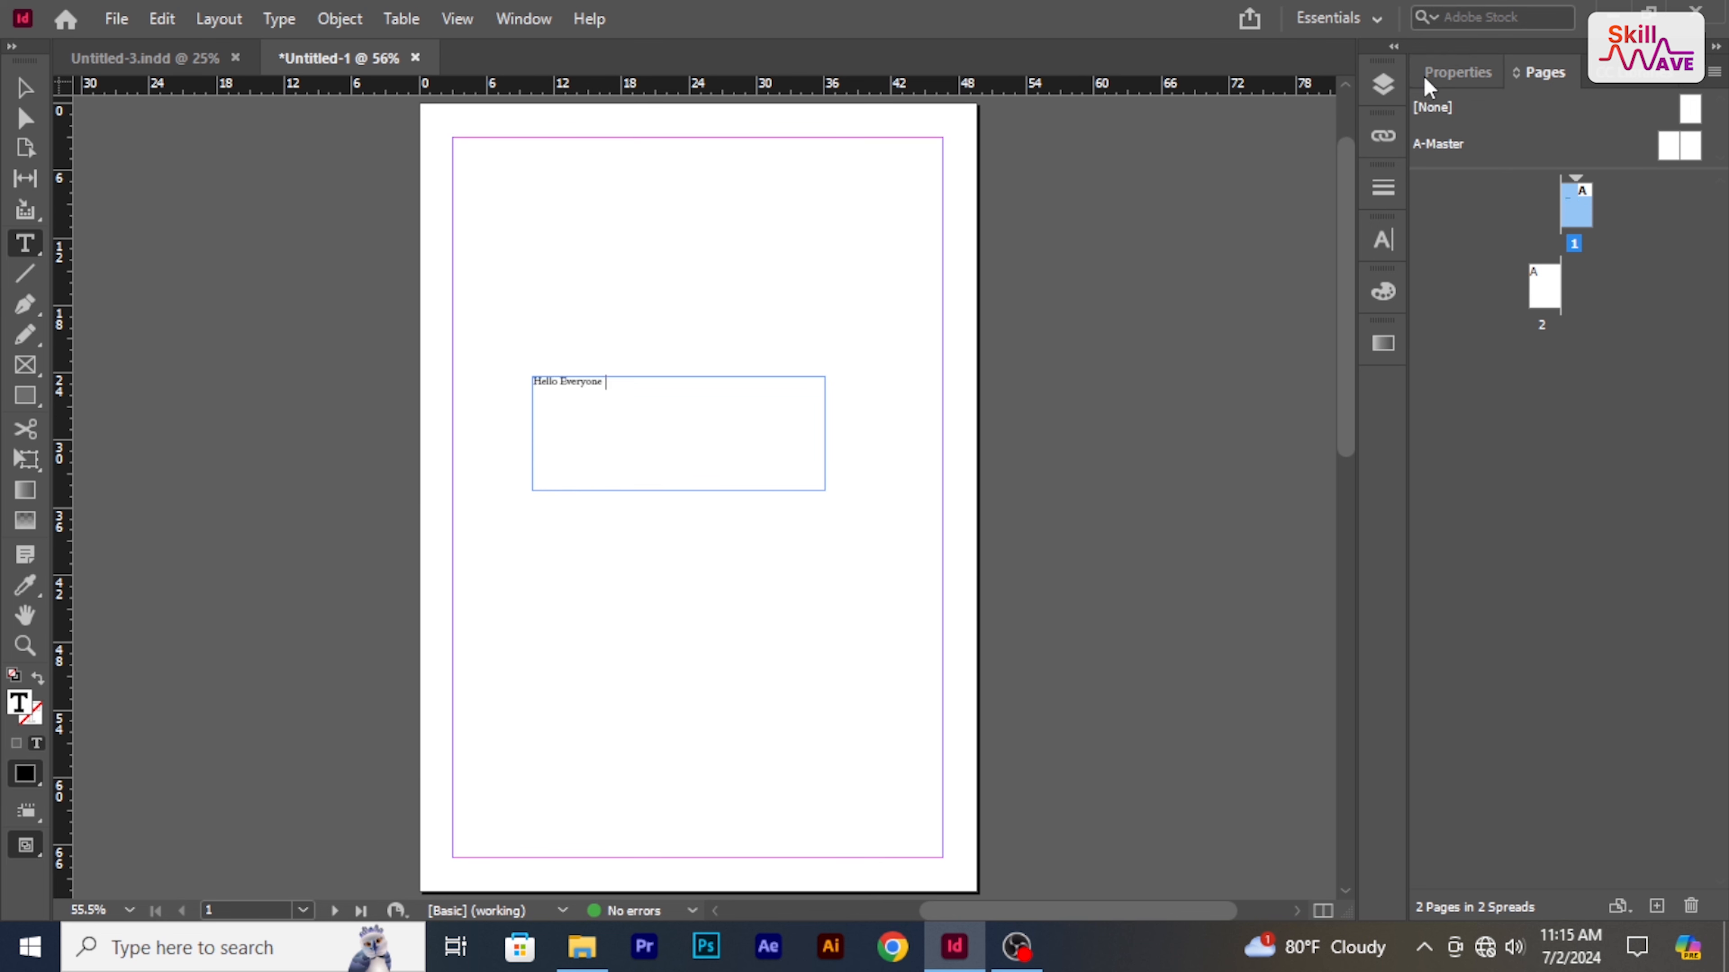
Set the "Hello Everyone" text to 39 pt and align it to the right of its frame
left_click(1429, 73)
left_click_drag(616, 383, 532, 378)
left_click(1464, 530)
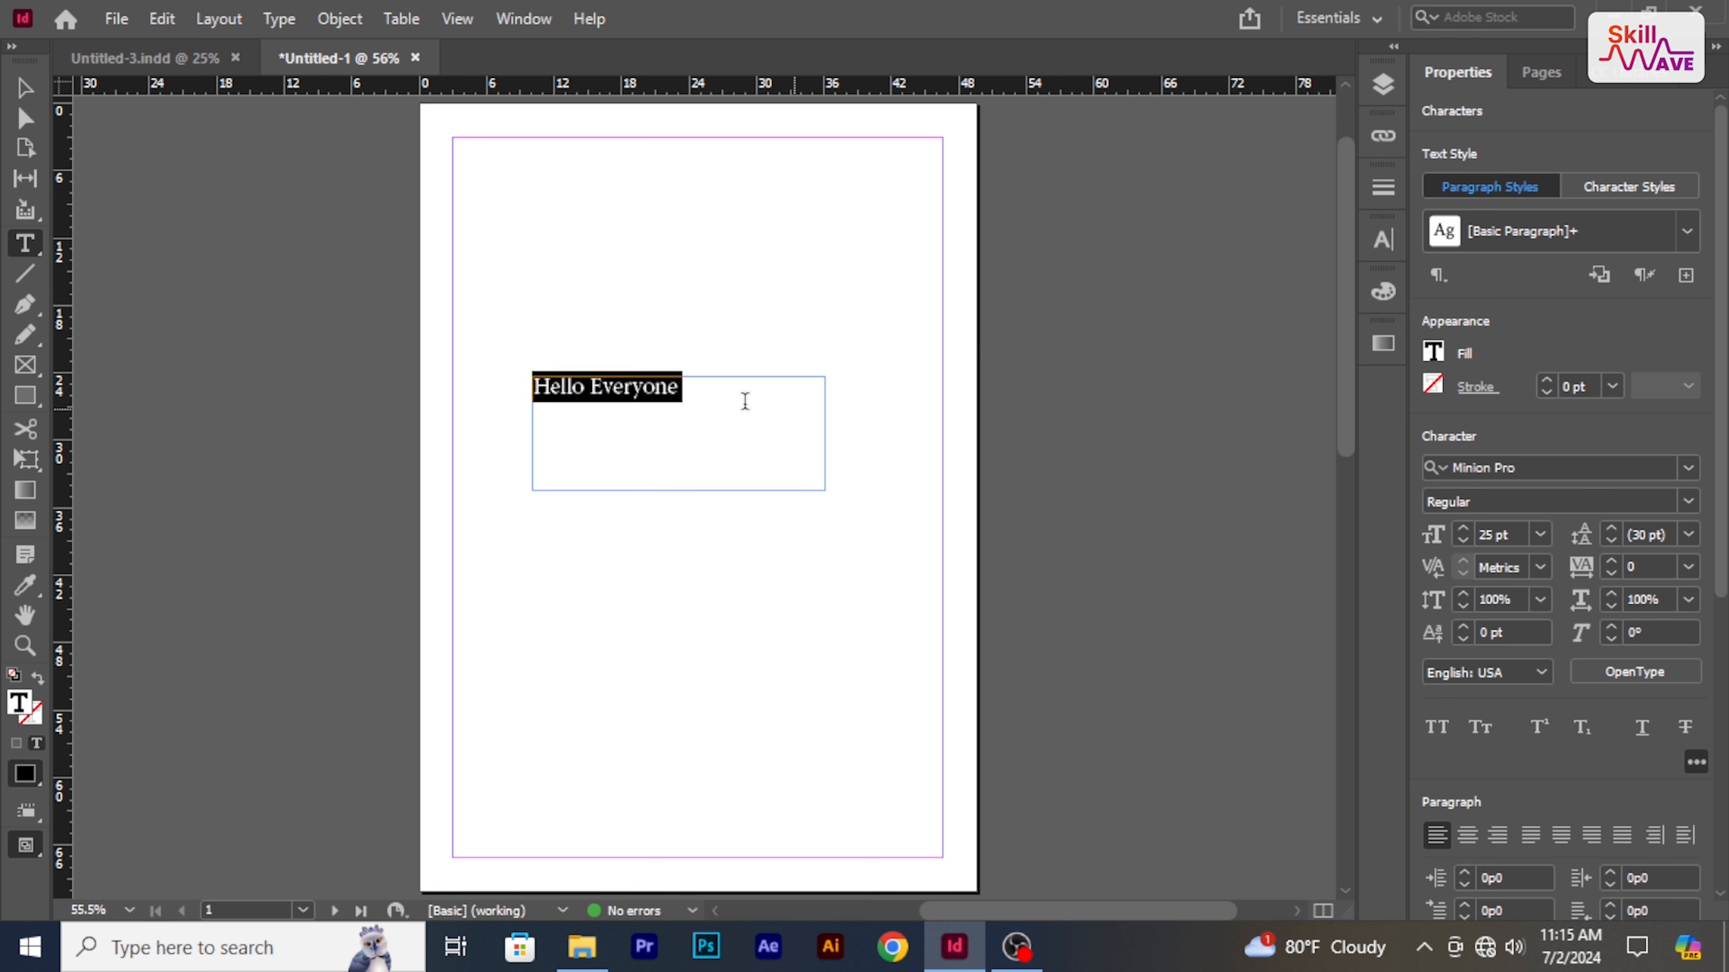
left_click(1464, 529)
left_click(1468, 529)
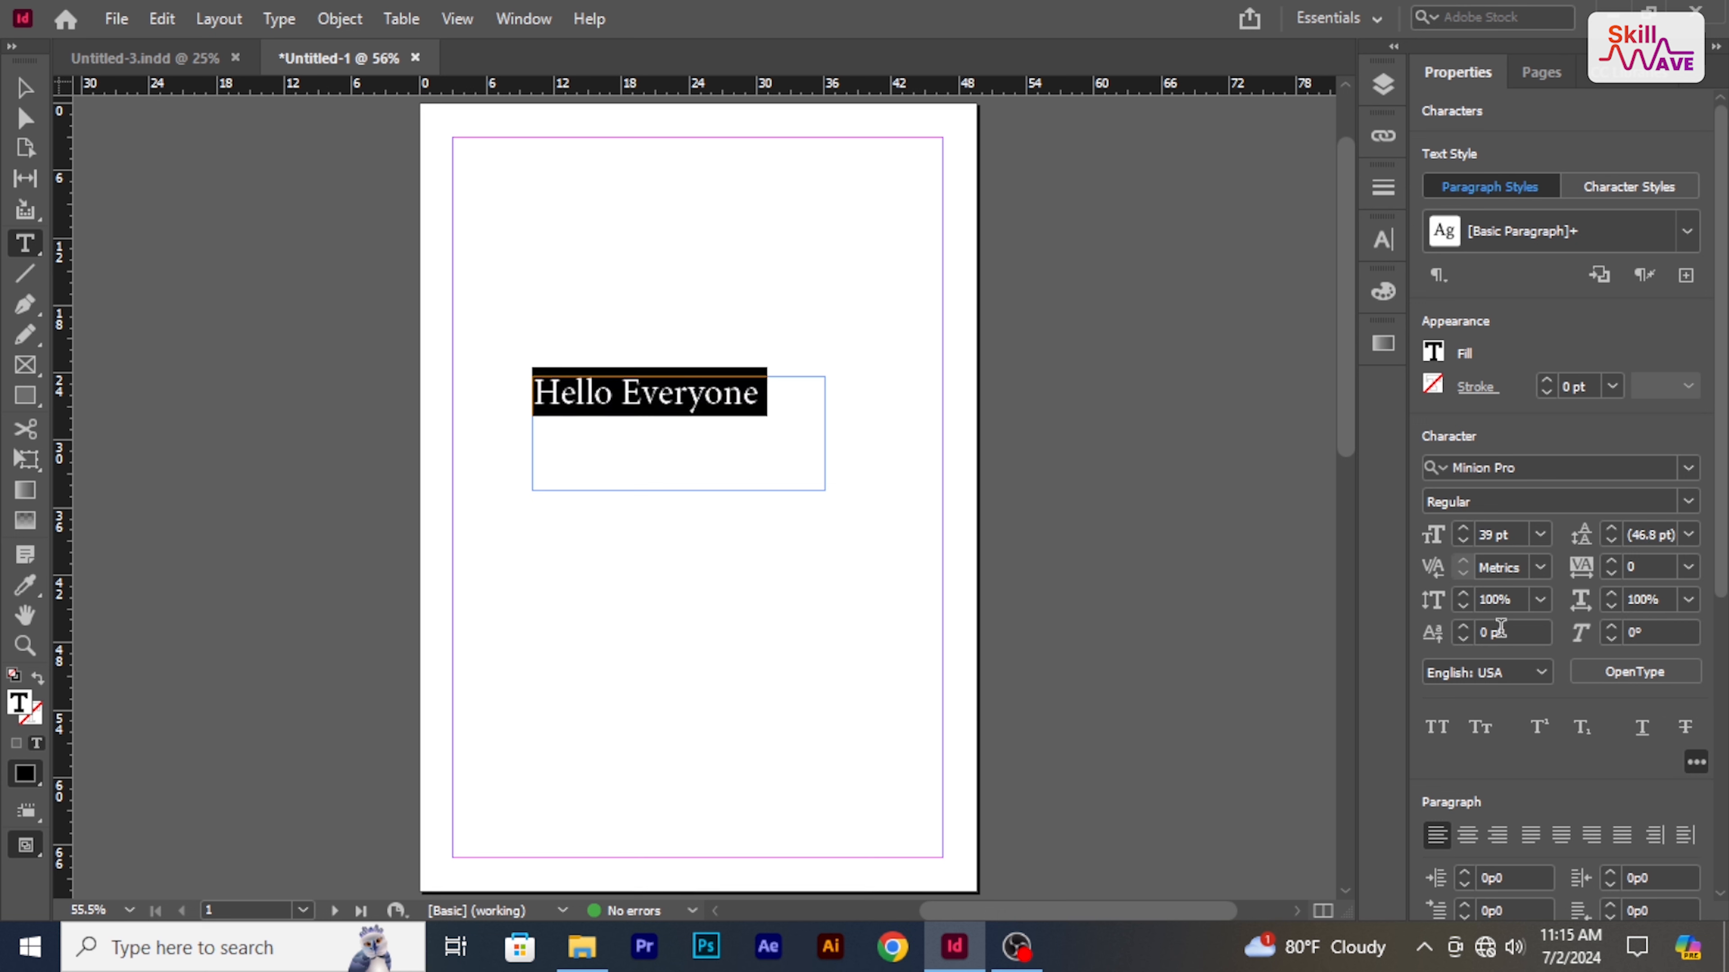
left_click(798, 438)
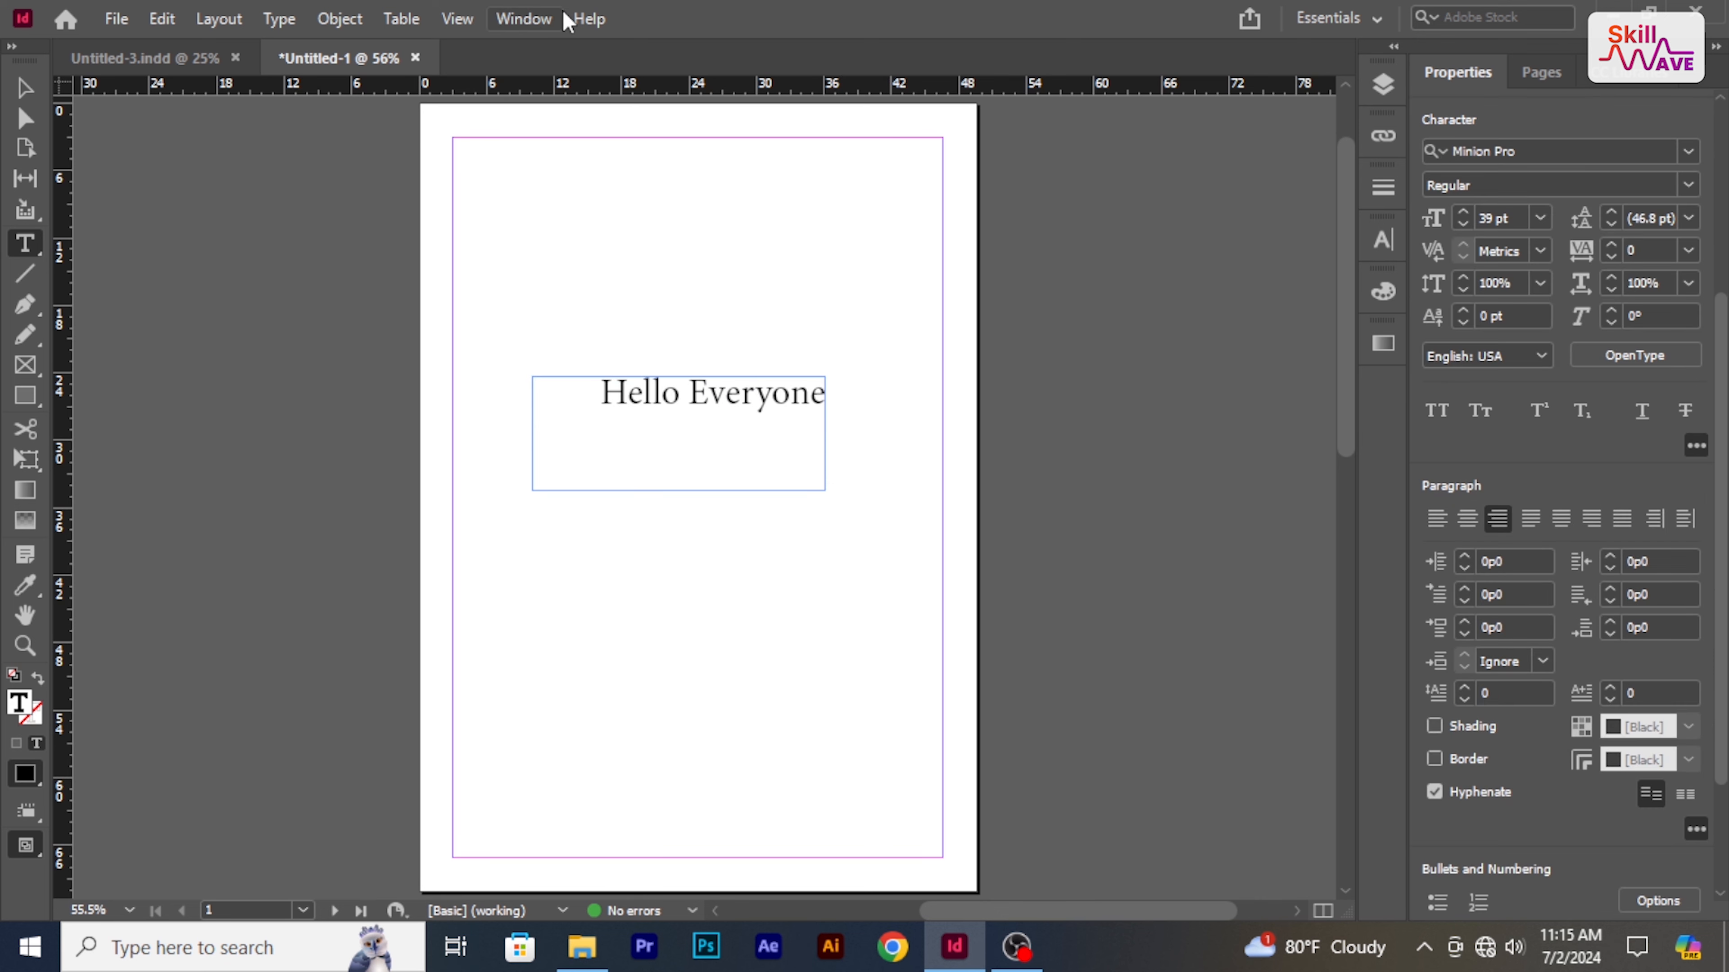
left_click(507, 17)
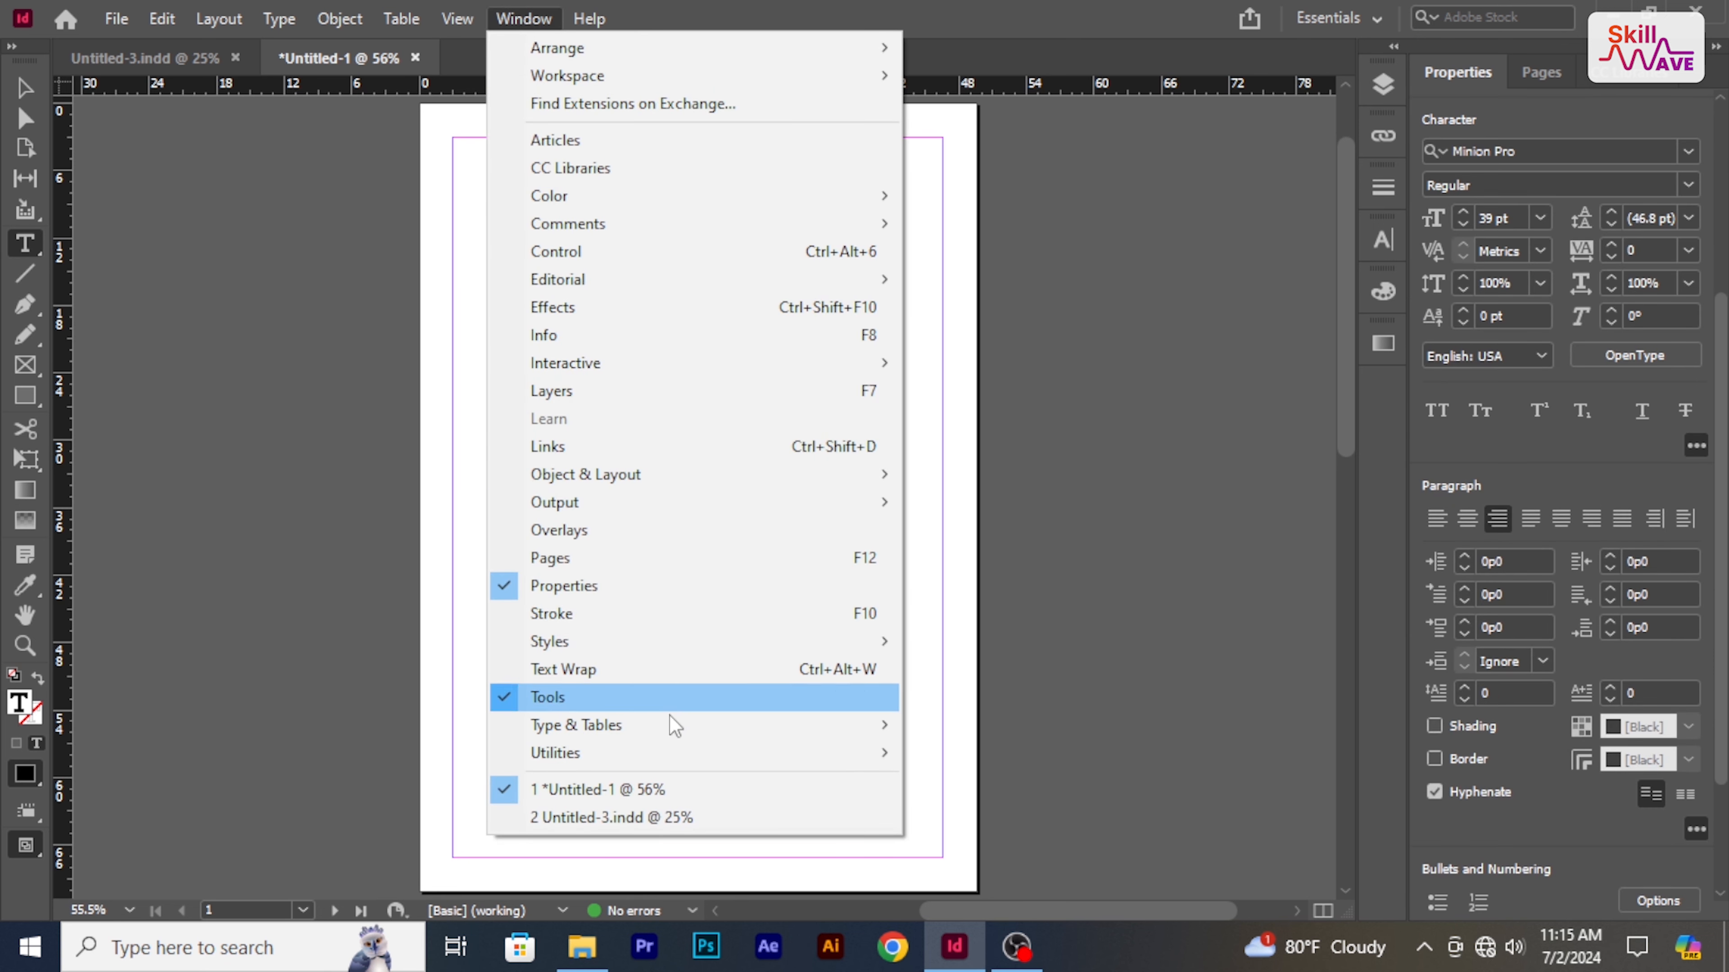
mouse_move(663, 726)
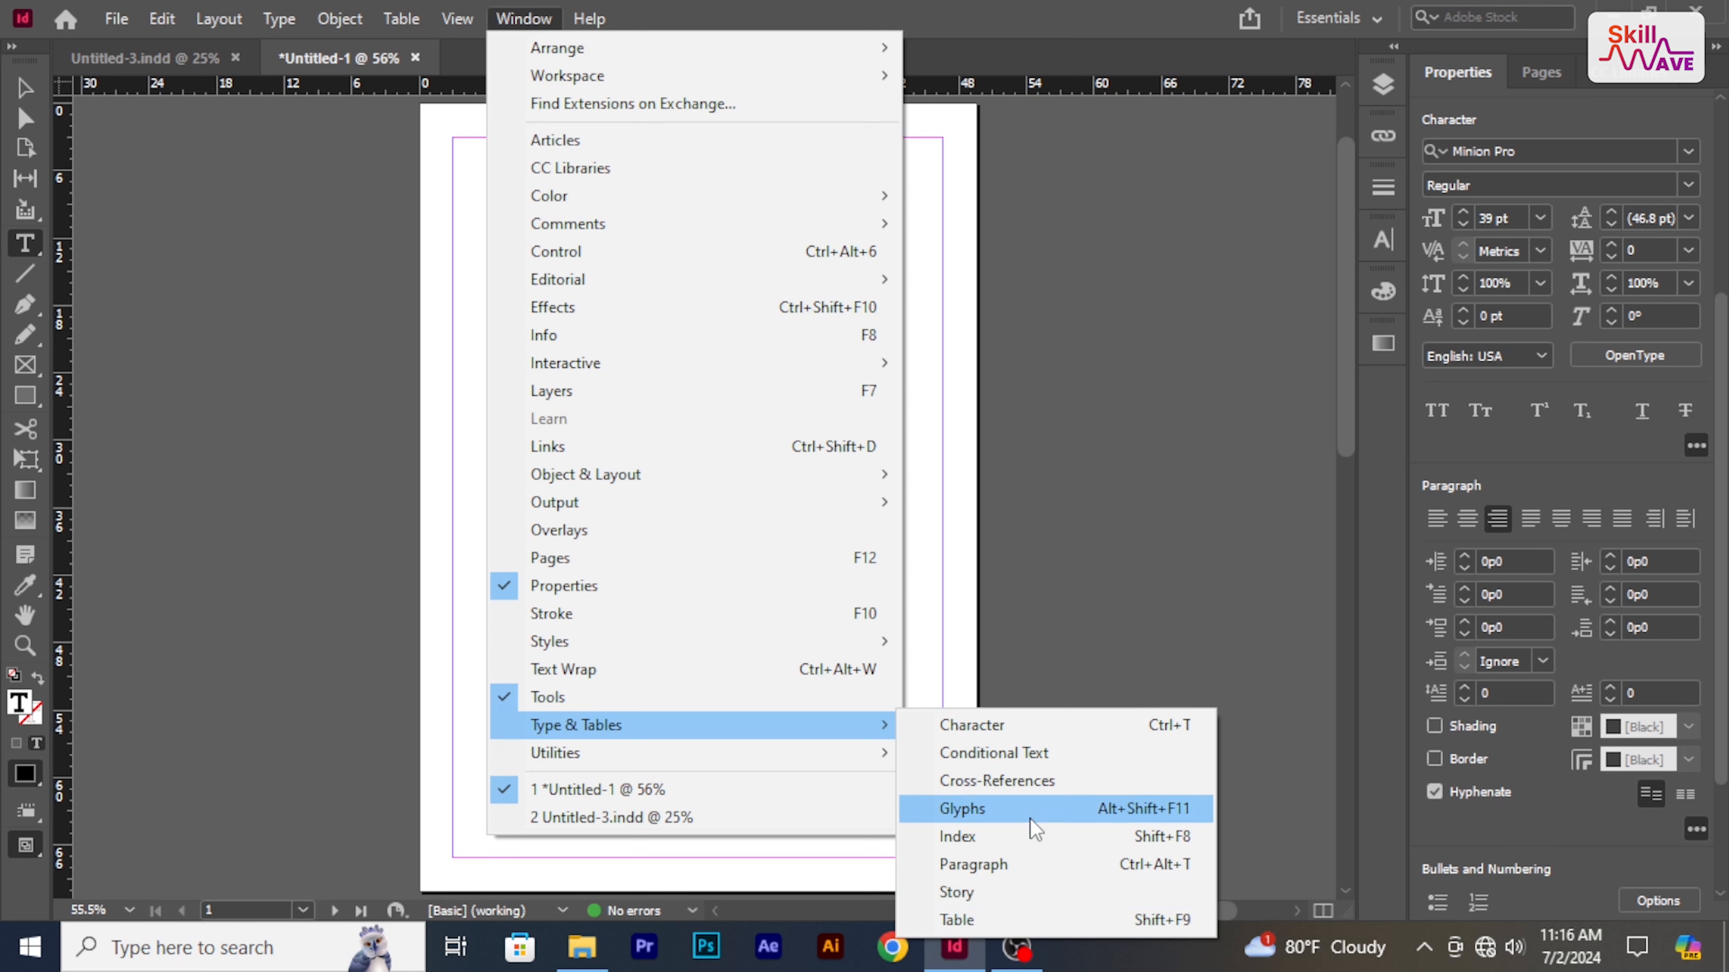
left_click(1006, 724)
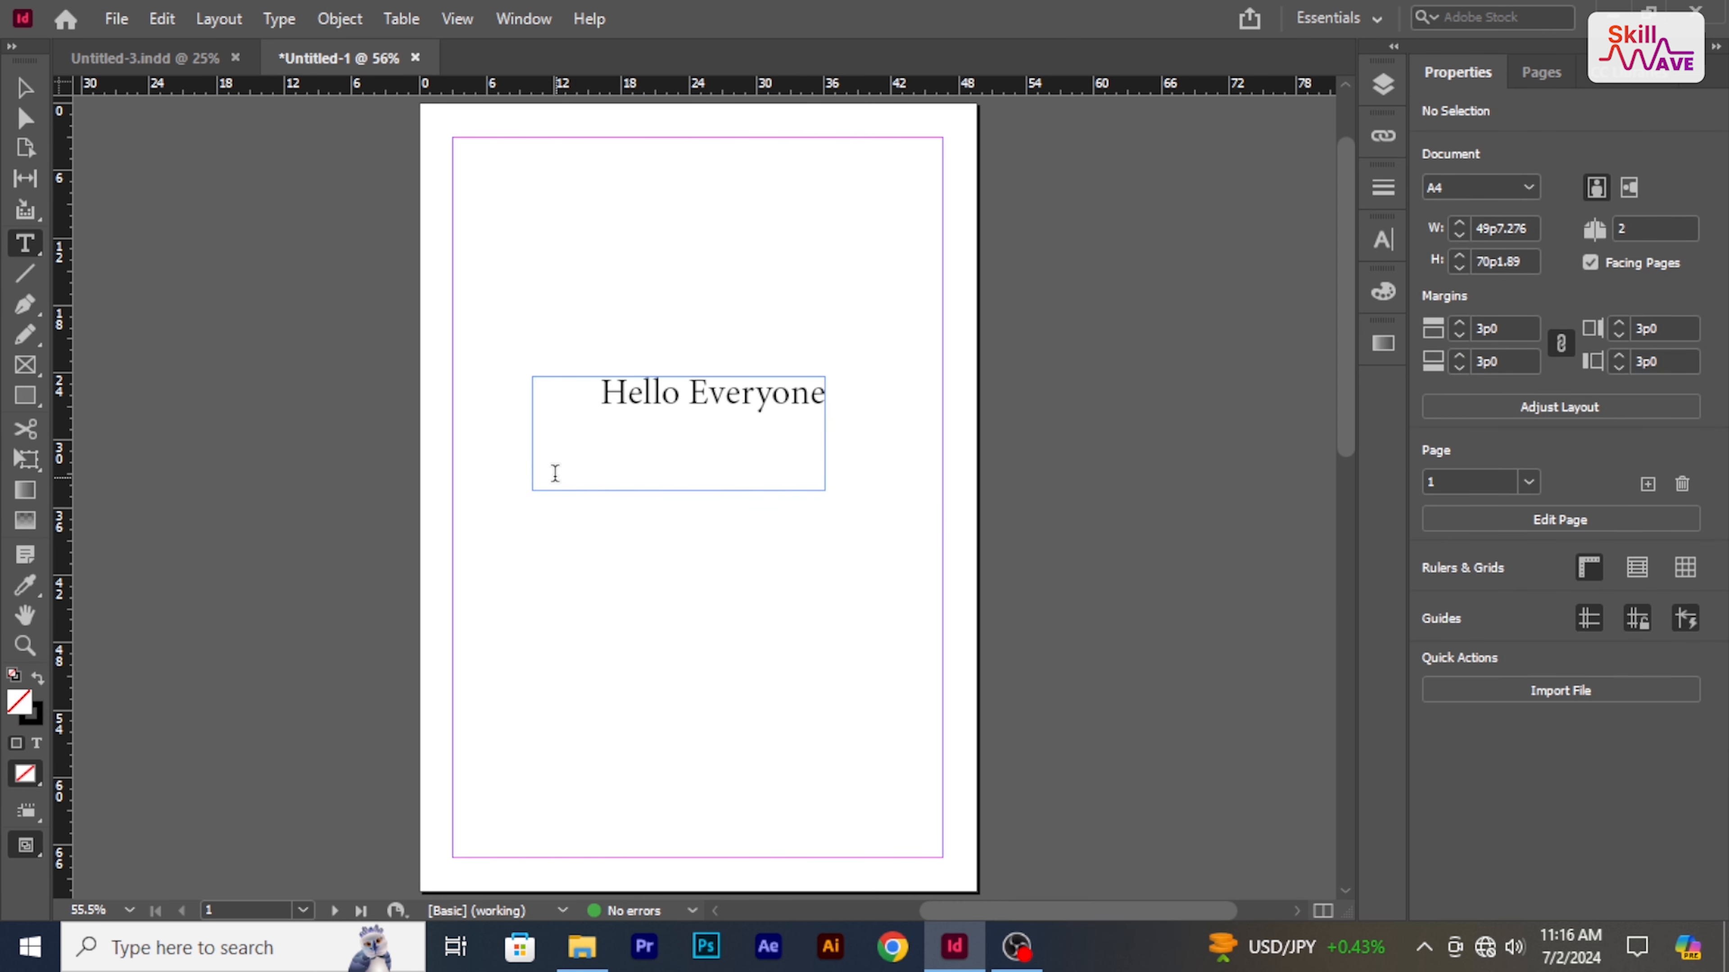
Place the lovepik-girl-reading-a-book image from Downloads on page 1 and move it to about X 2p3, Y 31p1
left_click(116, 19)
left_click(173, 349)
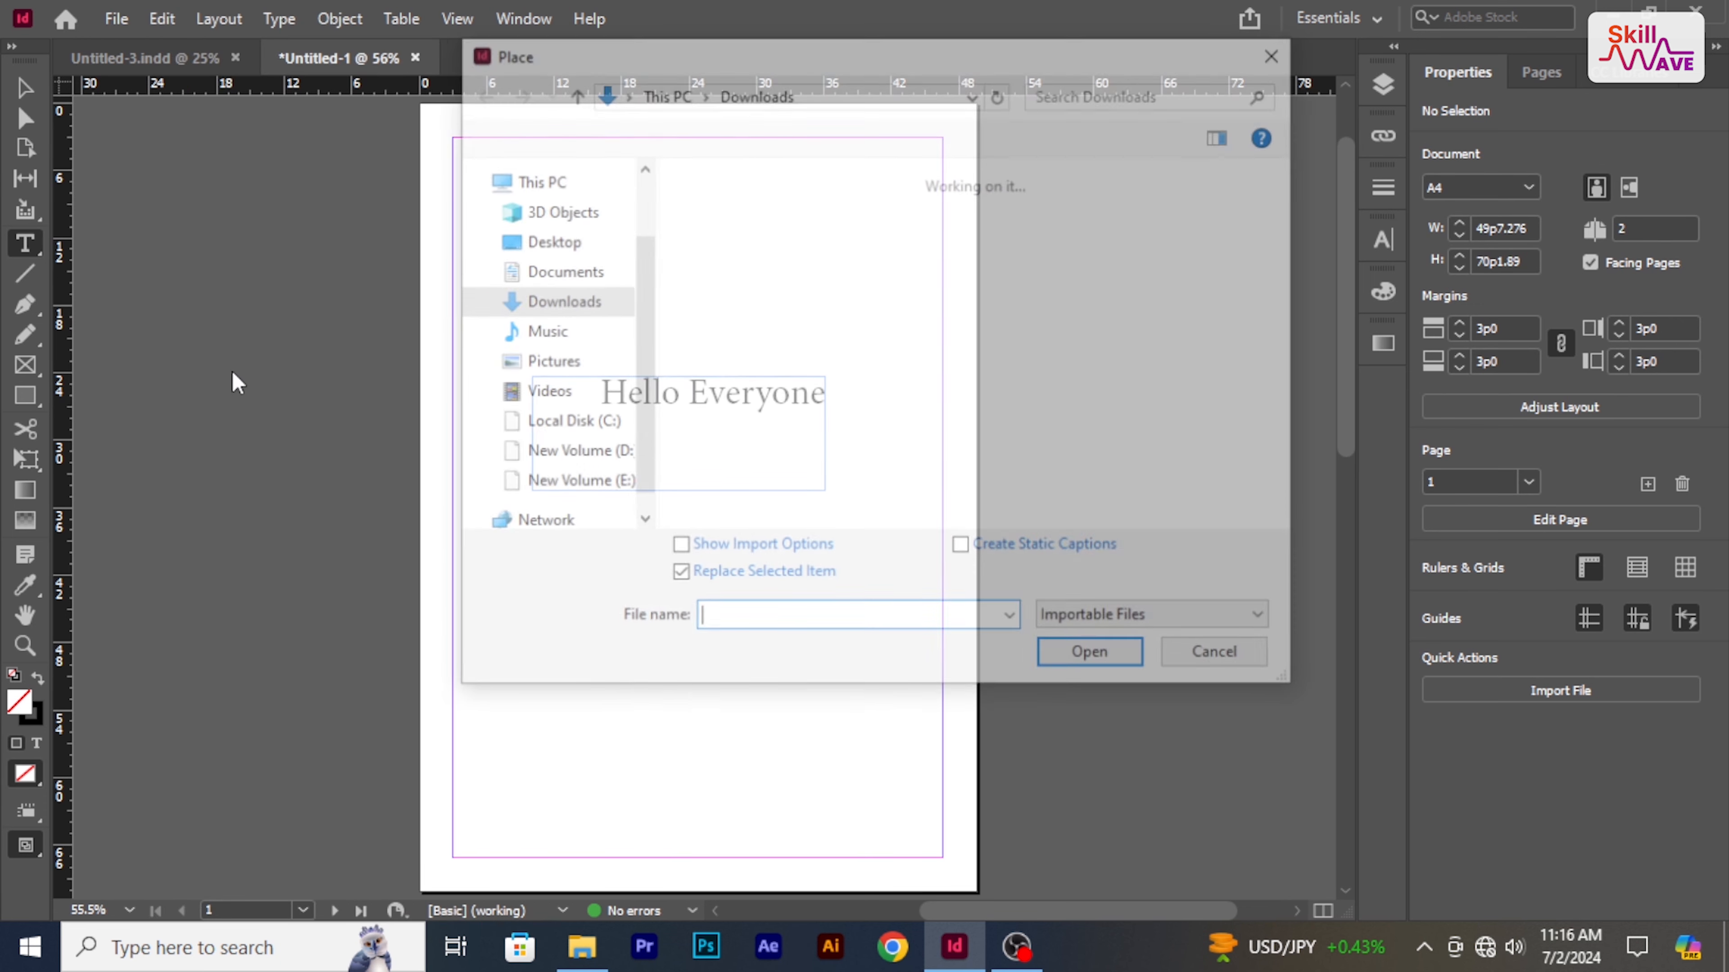
left_click(766, 492)
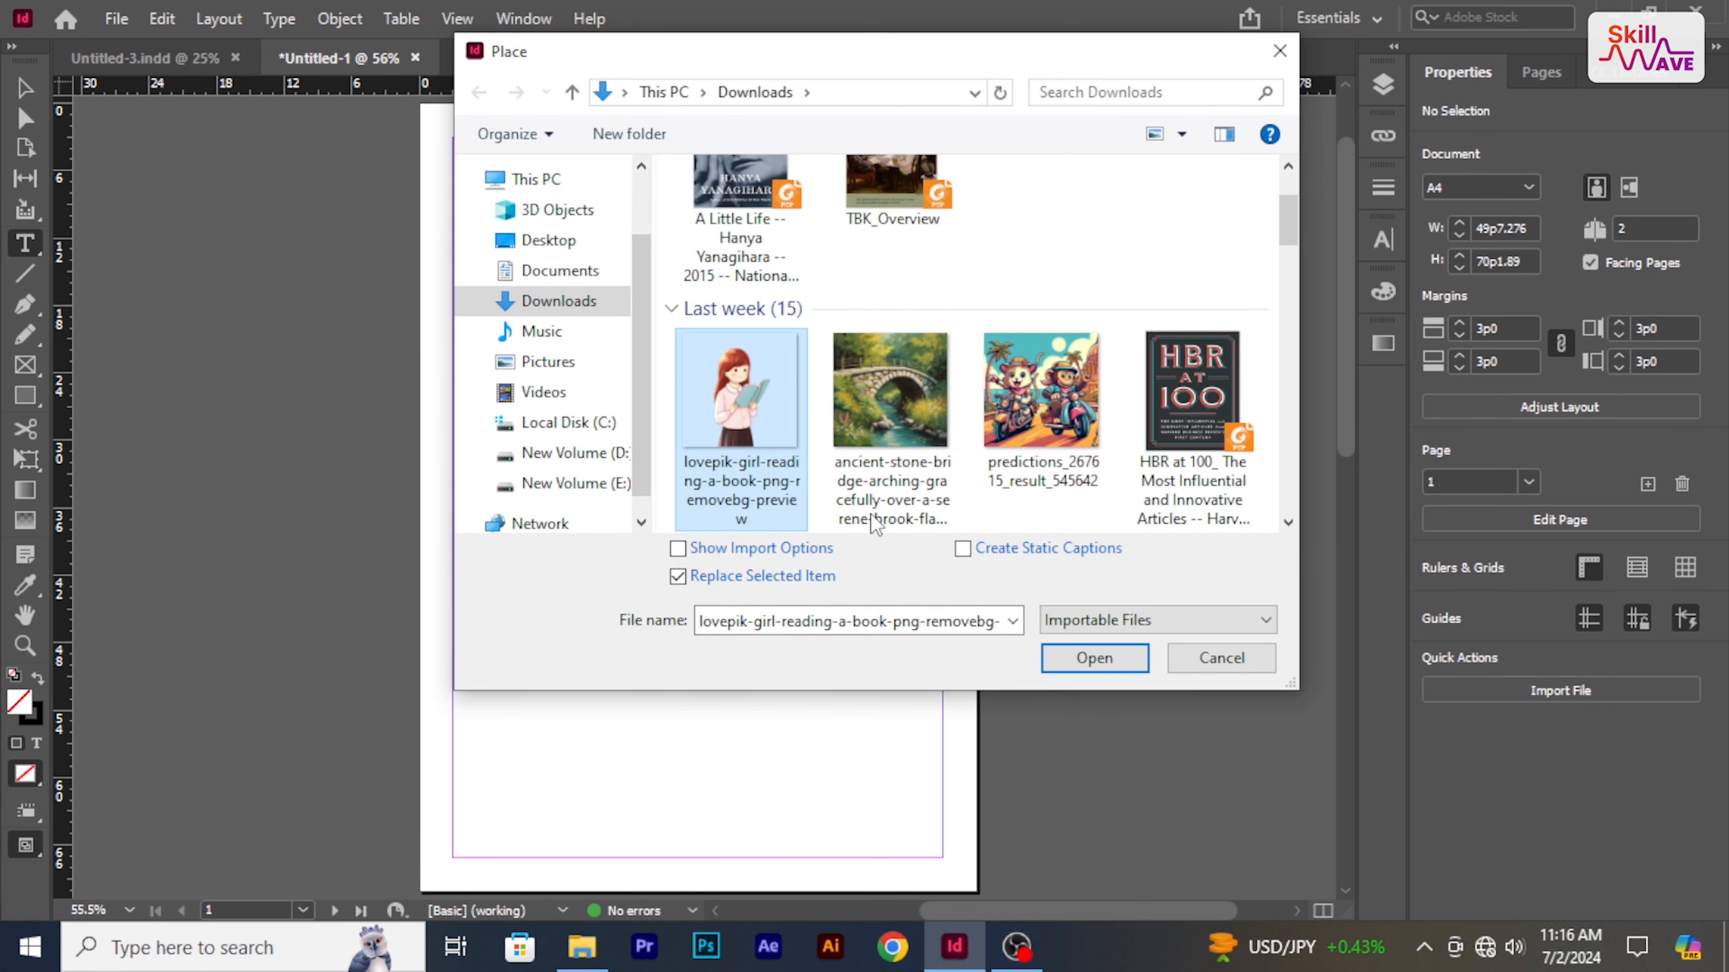
left_click(1079, 657)
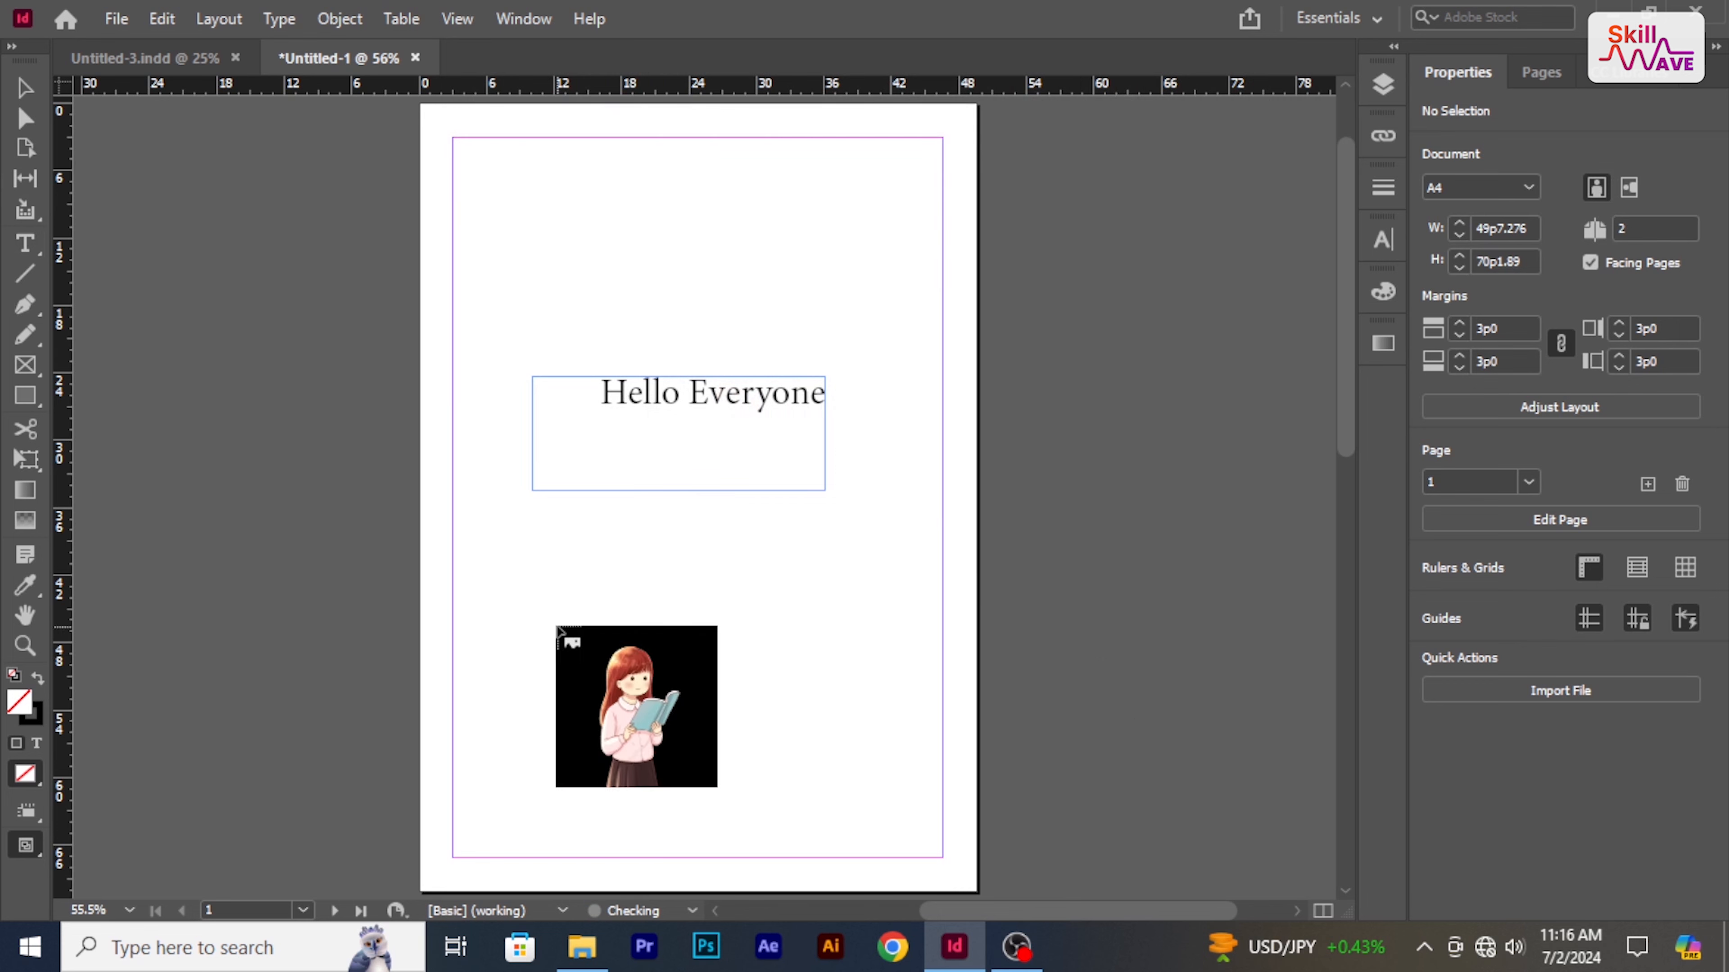
left_click(495, 599)
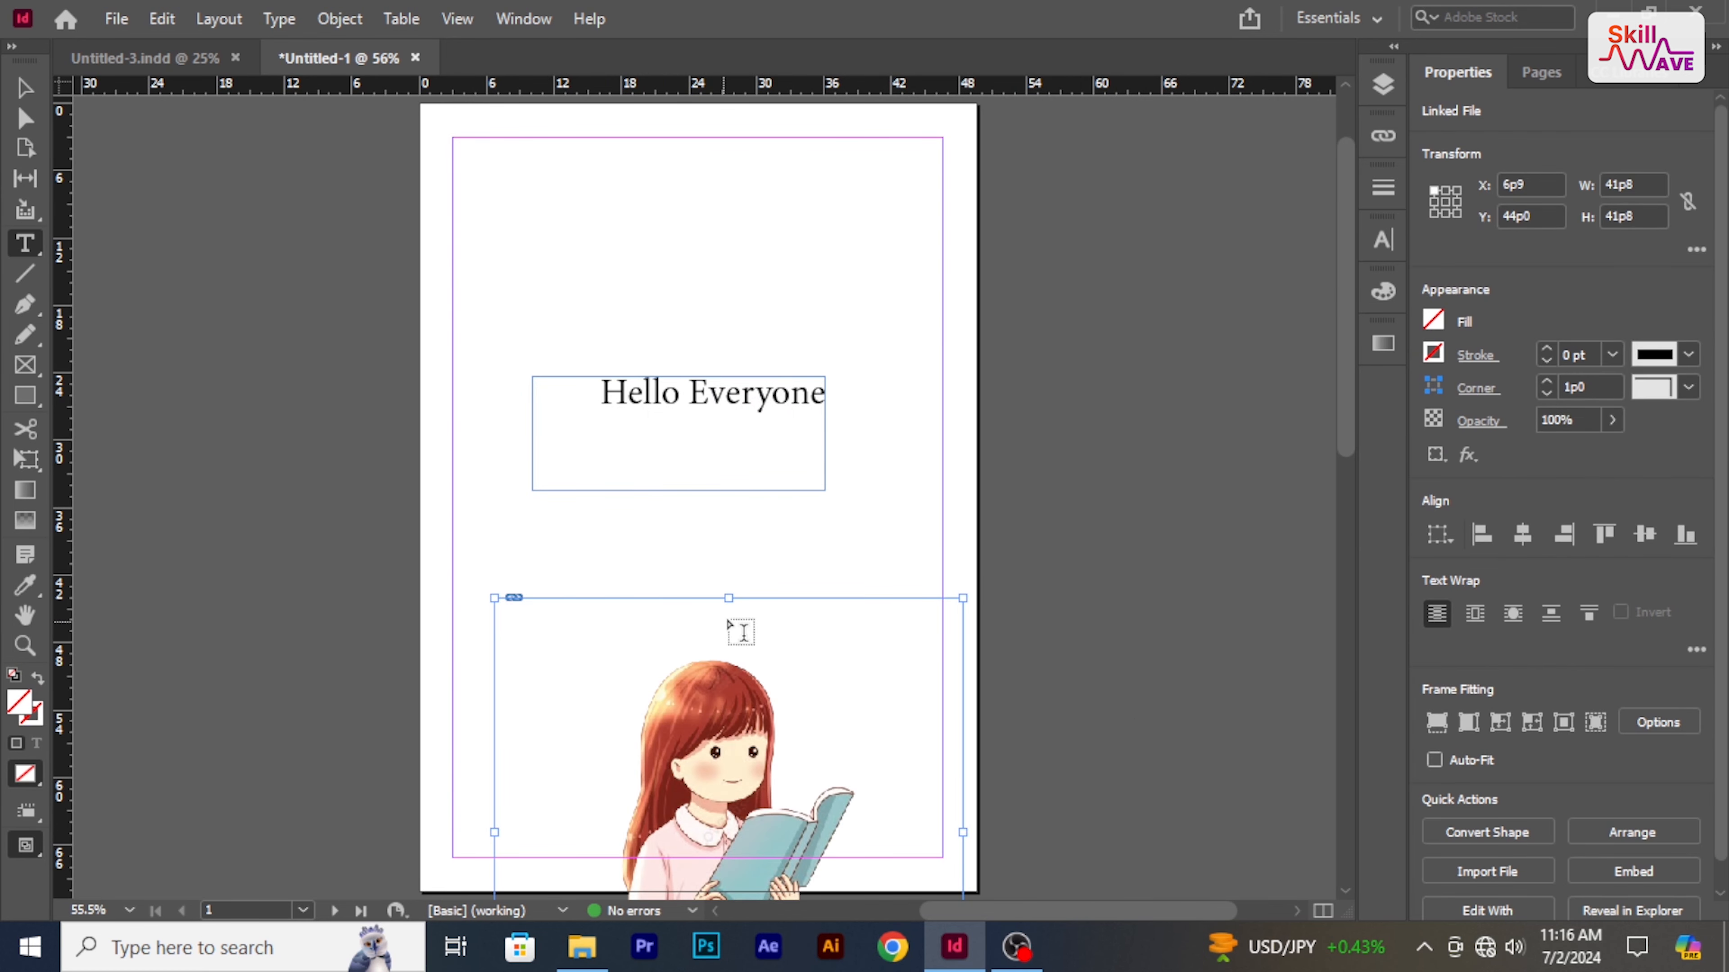
mouse_move(725, 597)
left_mouse_down()
mouse_move(724, 614)
mouse_move(625, 587)
mouse_move(606, 559)
mouse_move(633, 521)
left_mouse_up()
key("Escape")
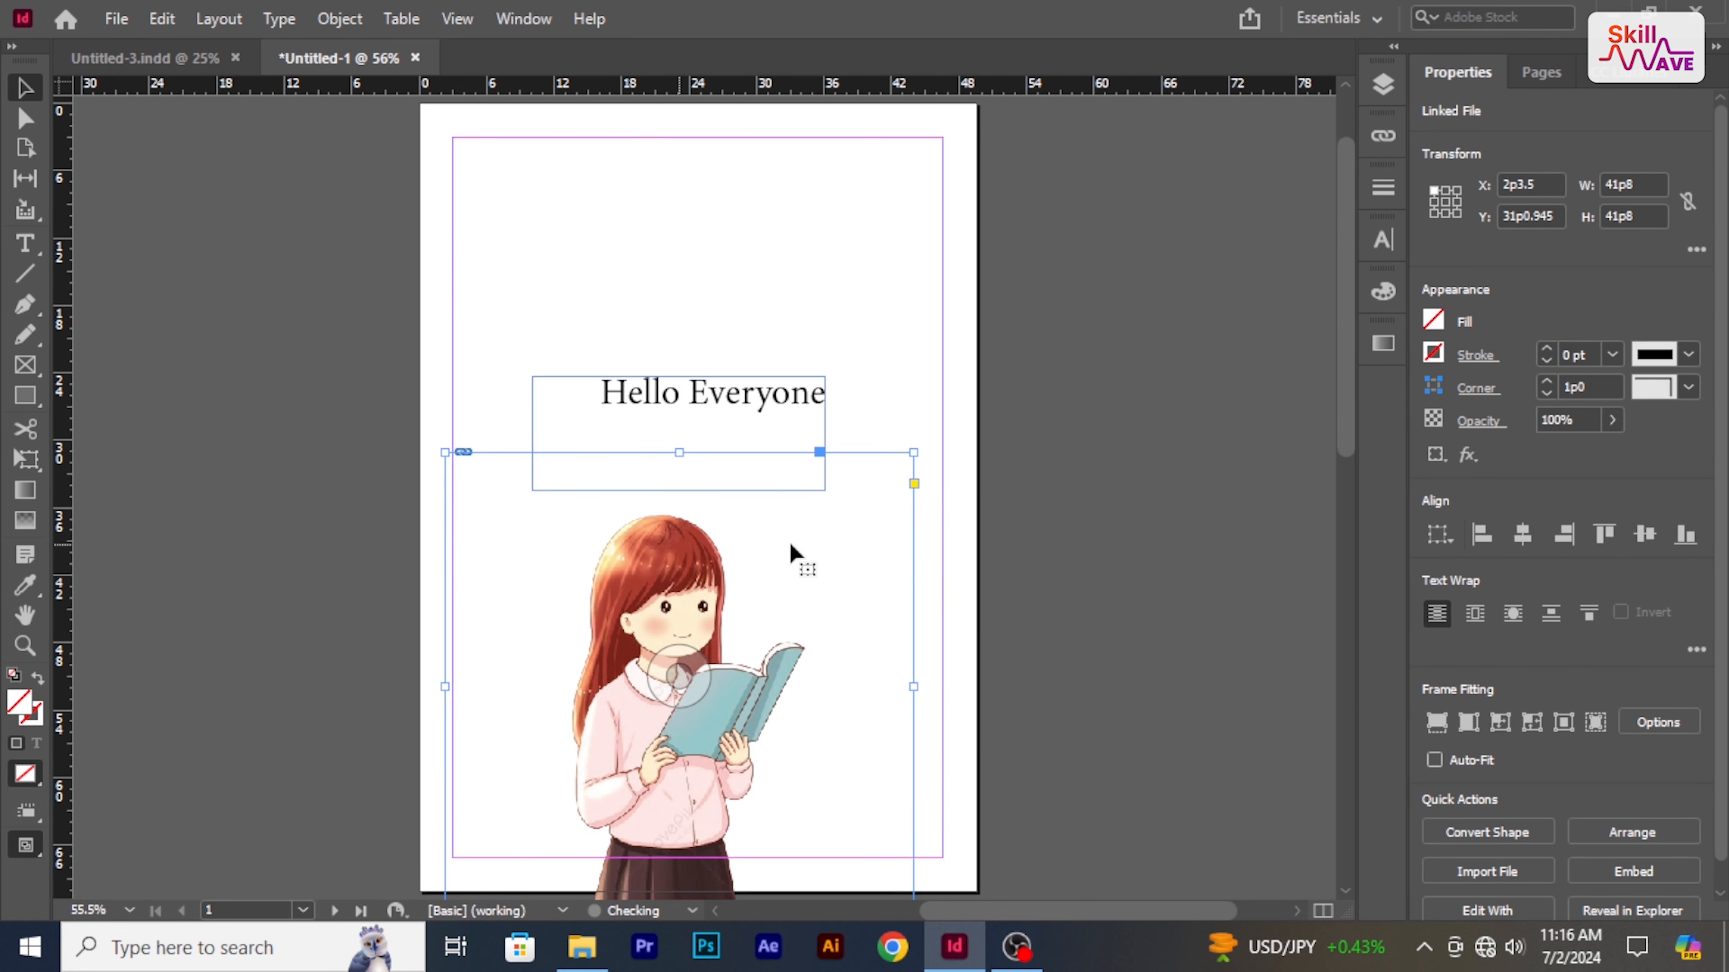
Scale the girl image frame down to about 38p1 by 37p8 and move it to about X 5p9, Y 30p8
left_click_drag(910, 449, 870, 495)
left_click_drag(707, 585, 746, 537)
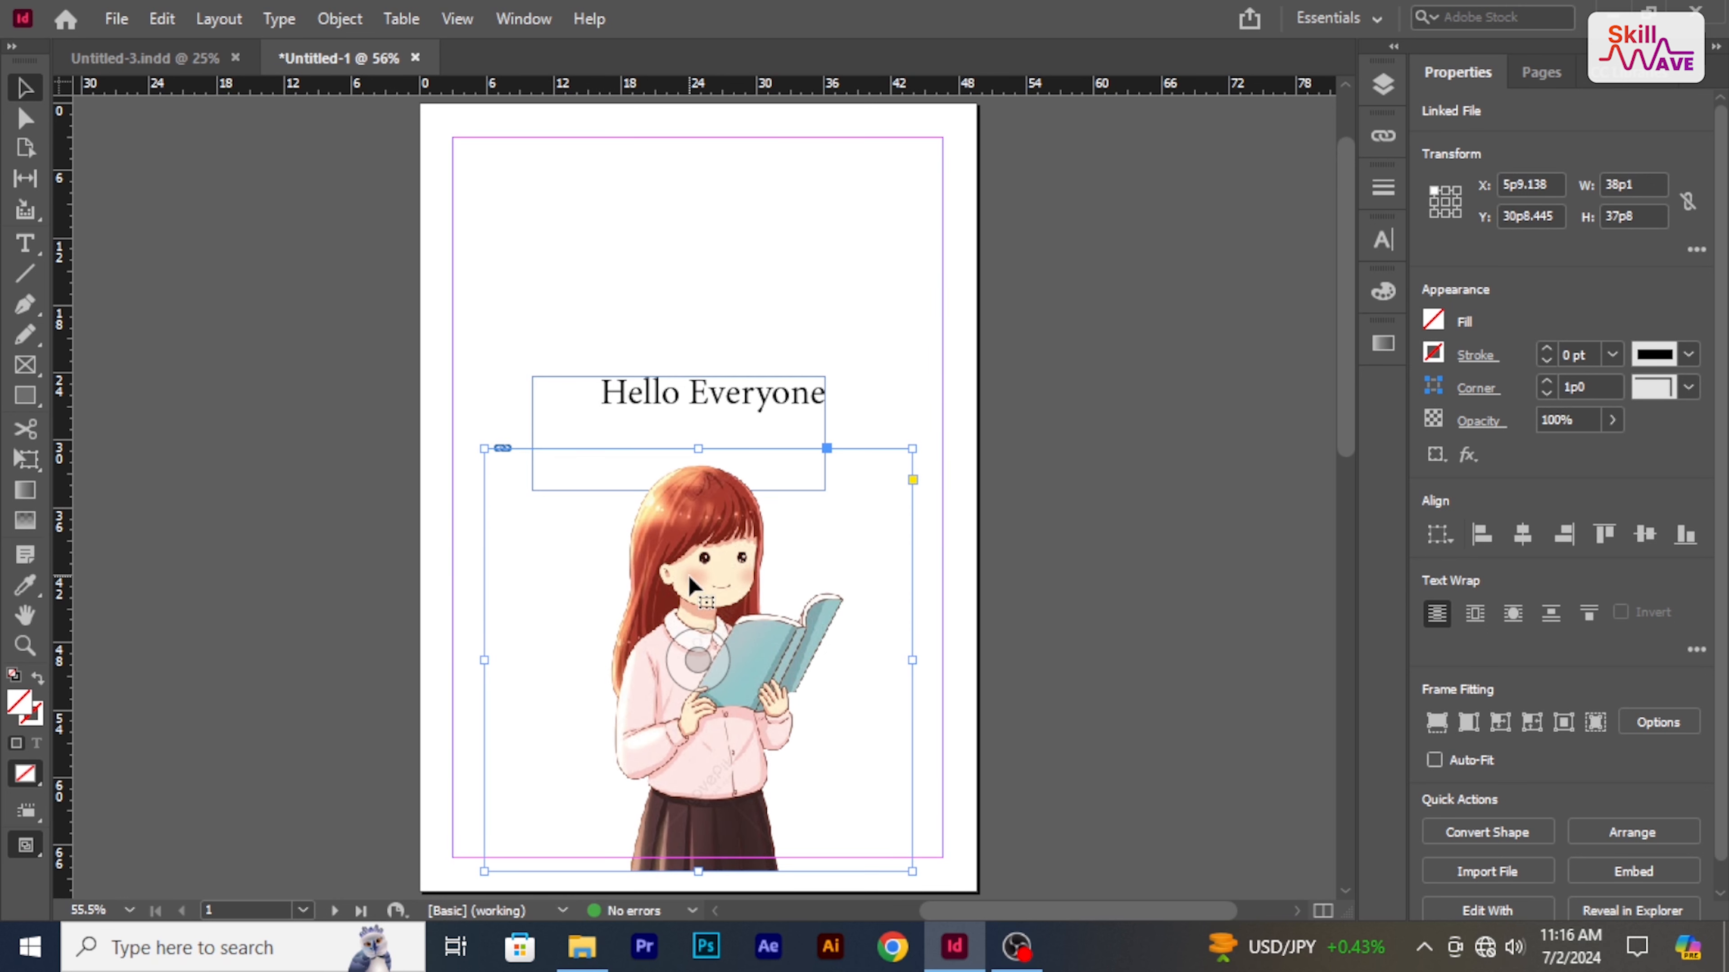
Show the list of linked files with the placed image's link information, and deselect the image on the page
left_click(1382, 136)
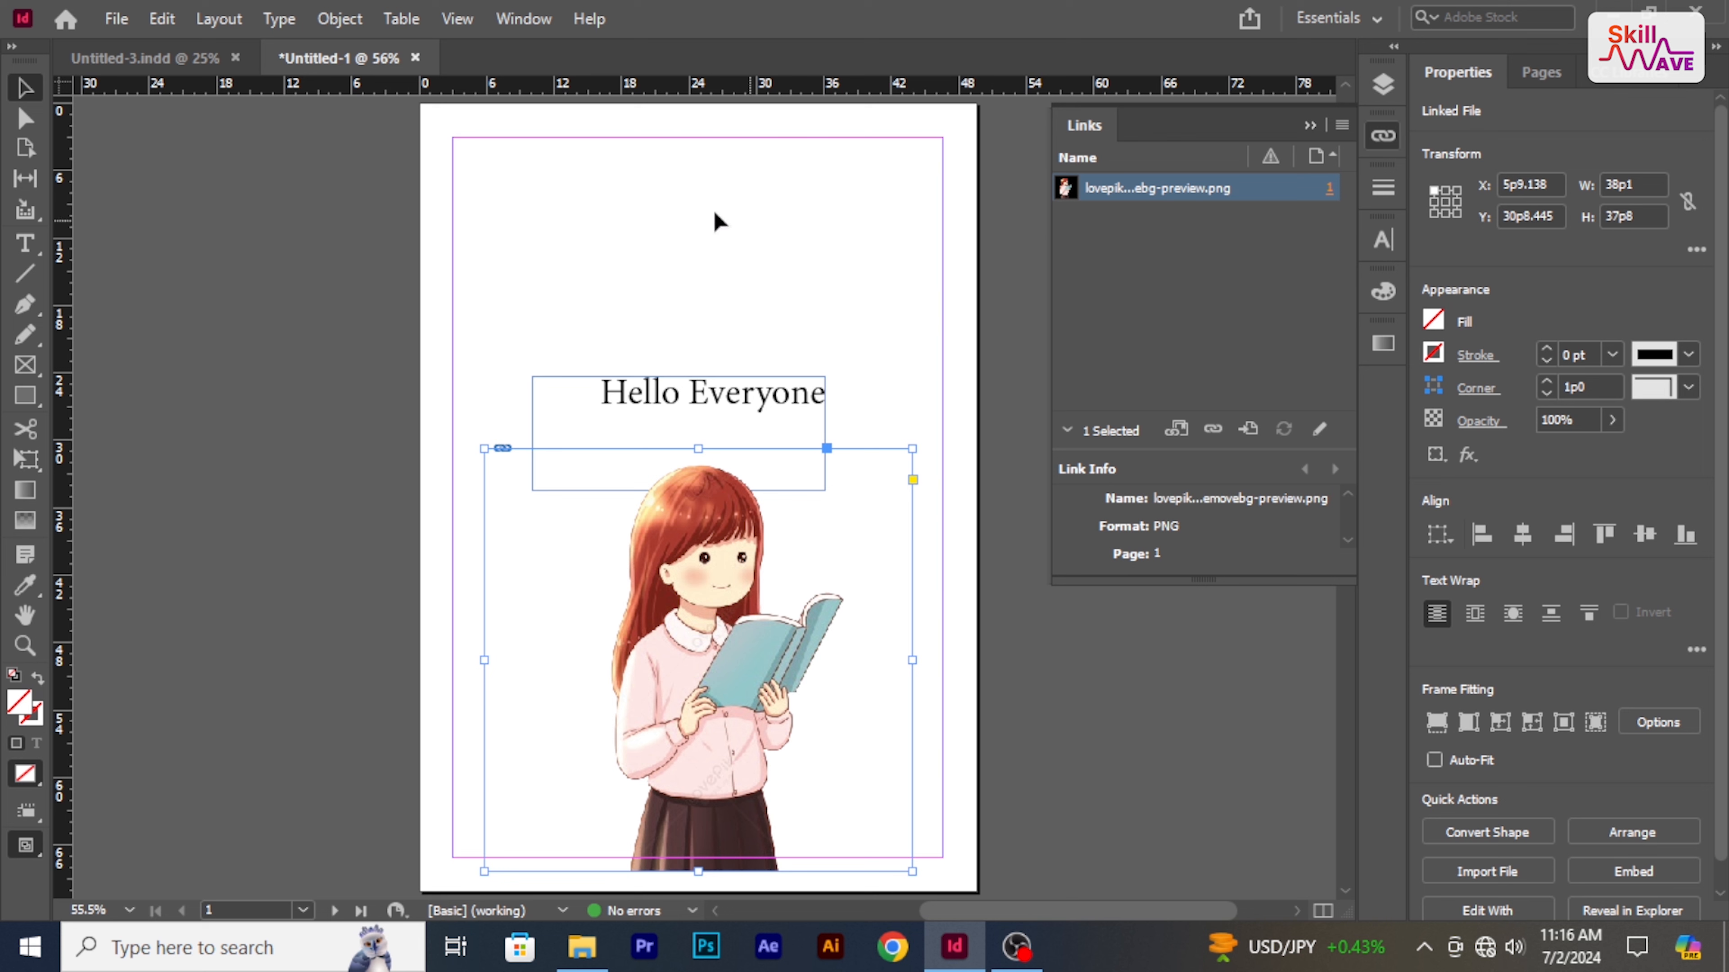
left_click(536, 18)
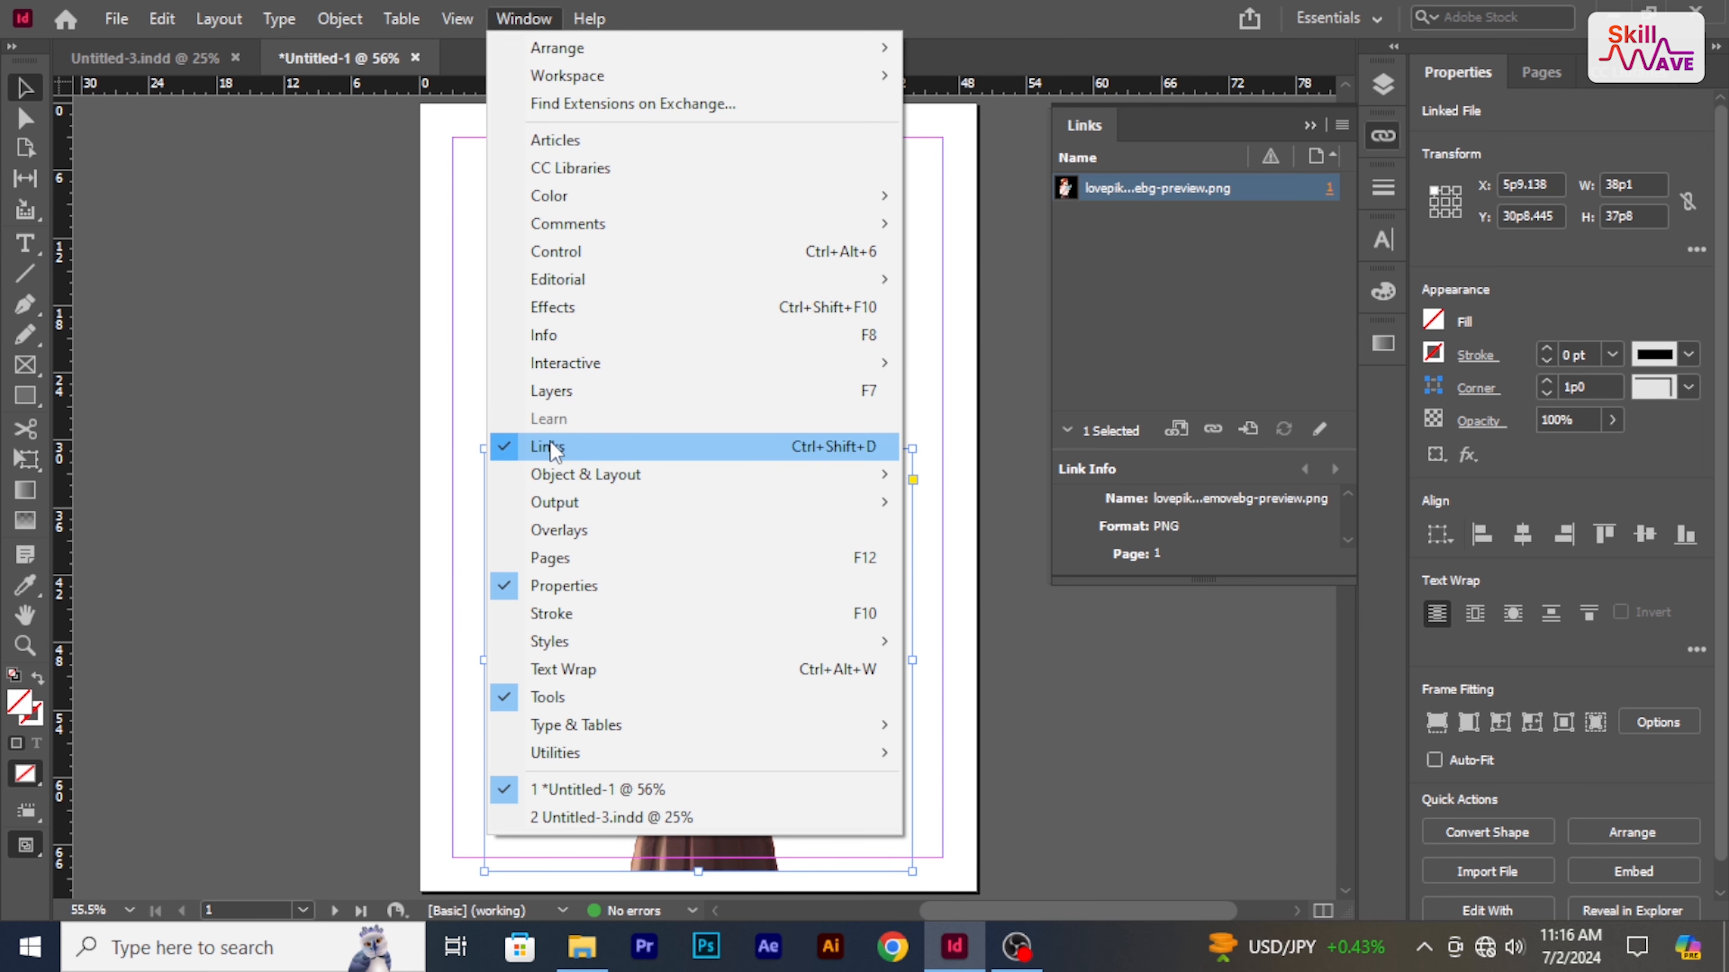
left_click(276, 403)
left_click(270, 397)
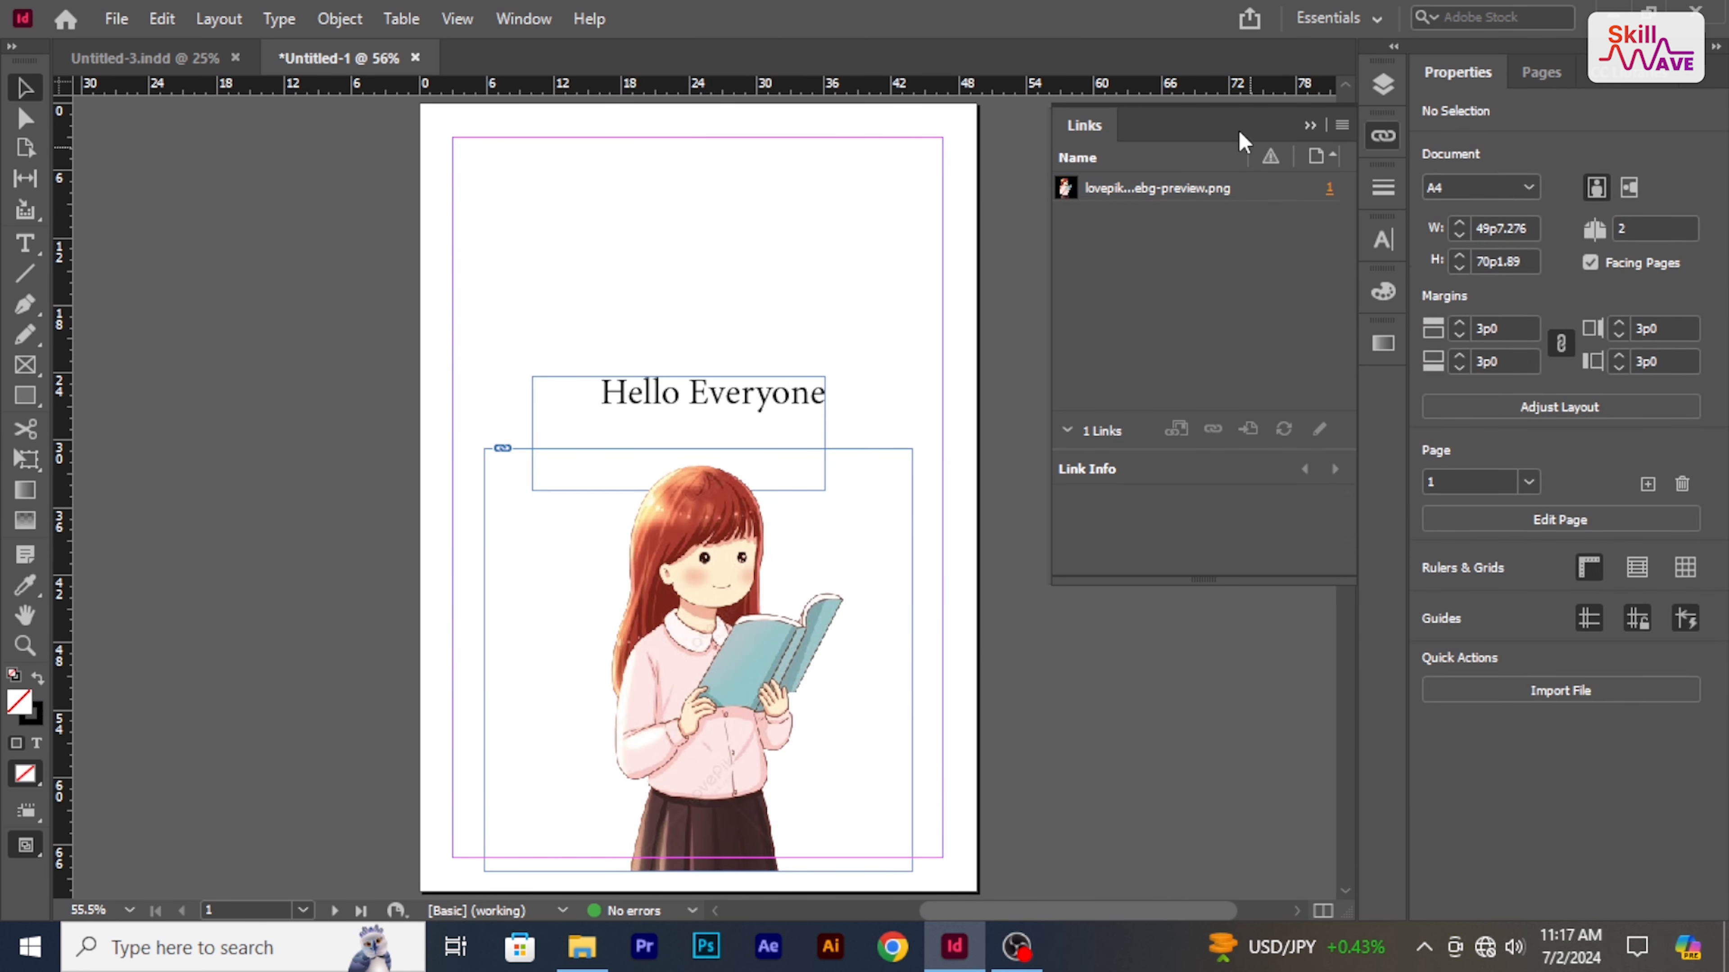
Expand Layer 1 in the layer list and move the "Hello Everyone" text above the girl image
left_click(1384, 82)
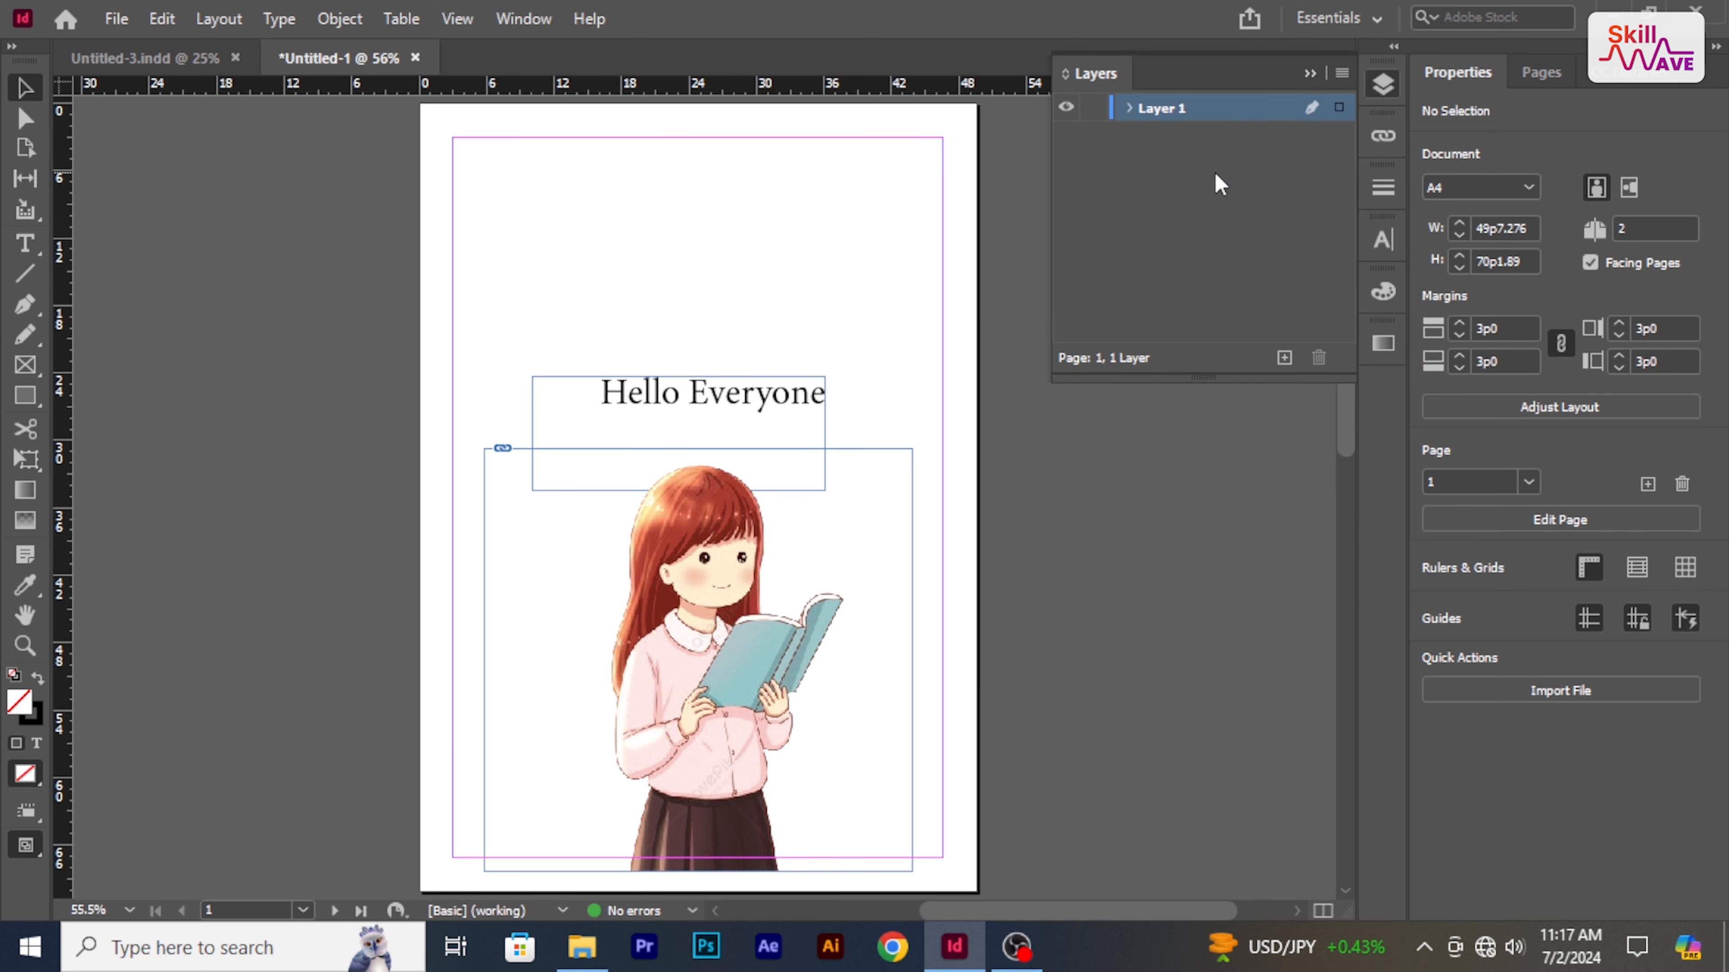
left_click(1126, 109)
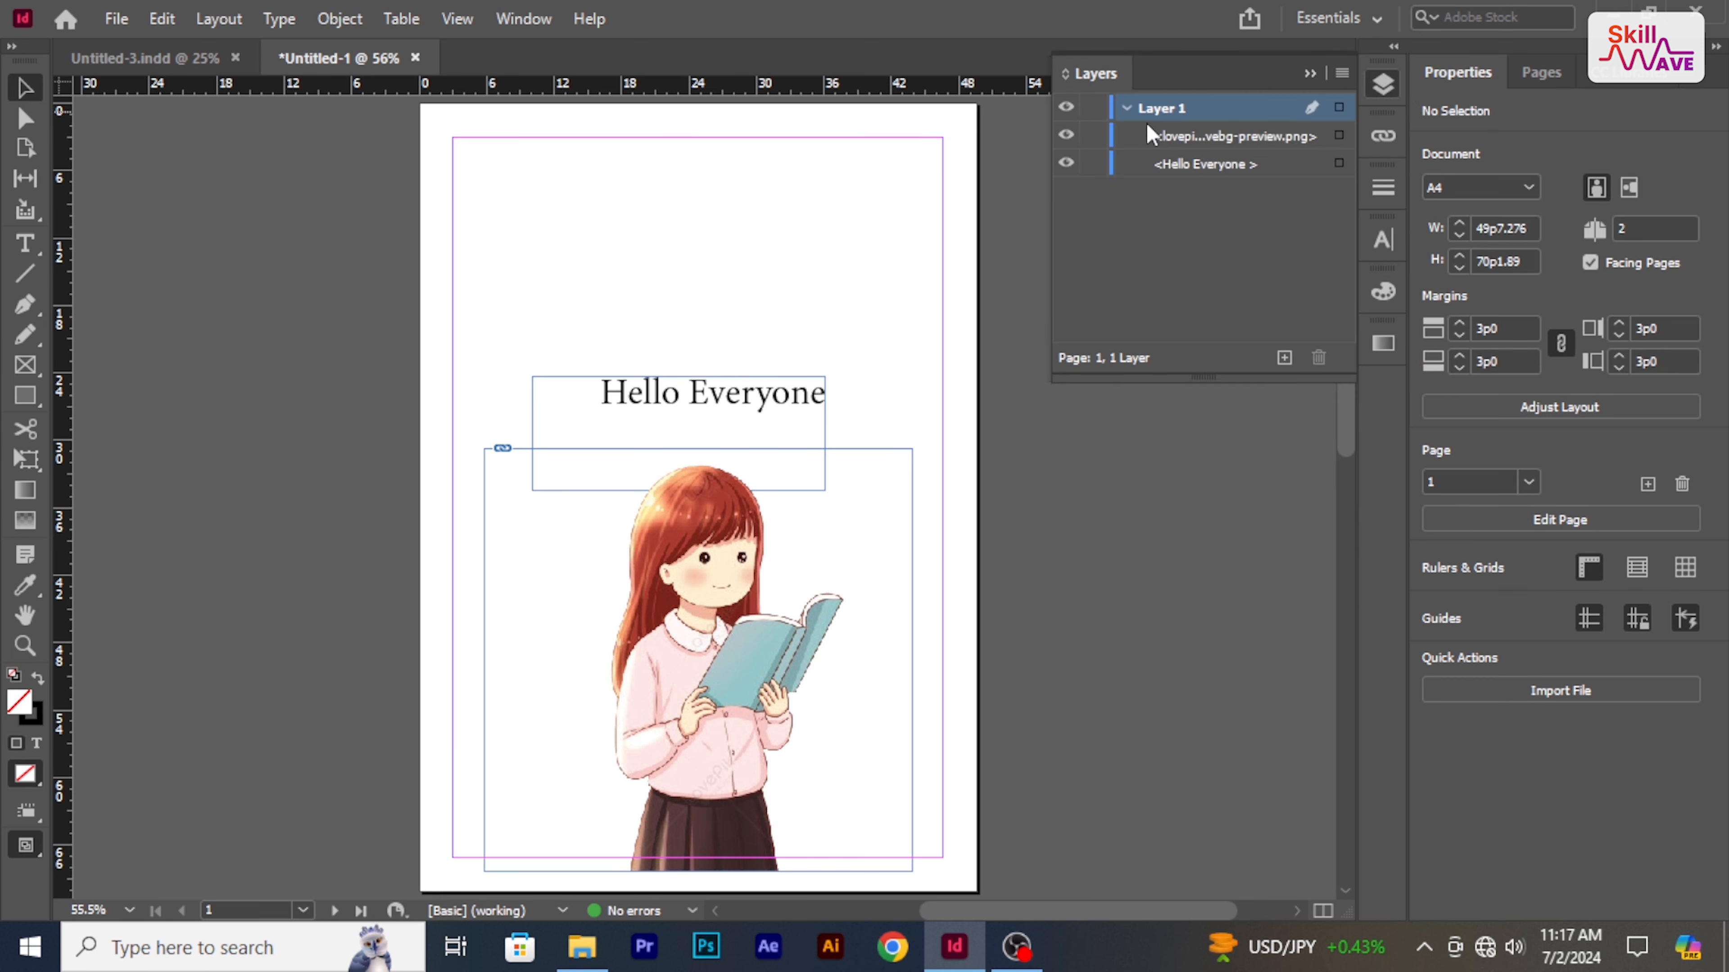
left_click(1199, 163)
left_click_drag(1231, 162, 1224, 137)
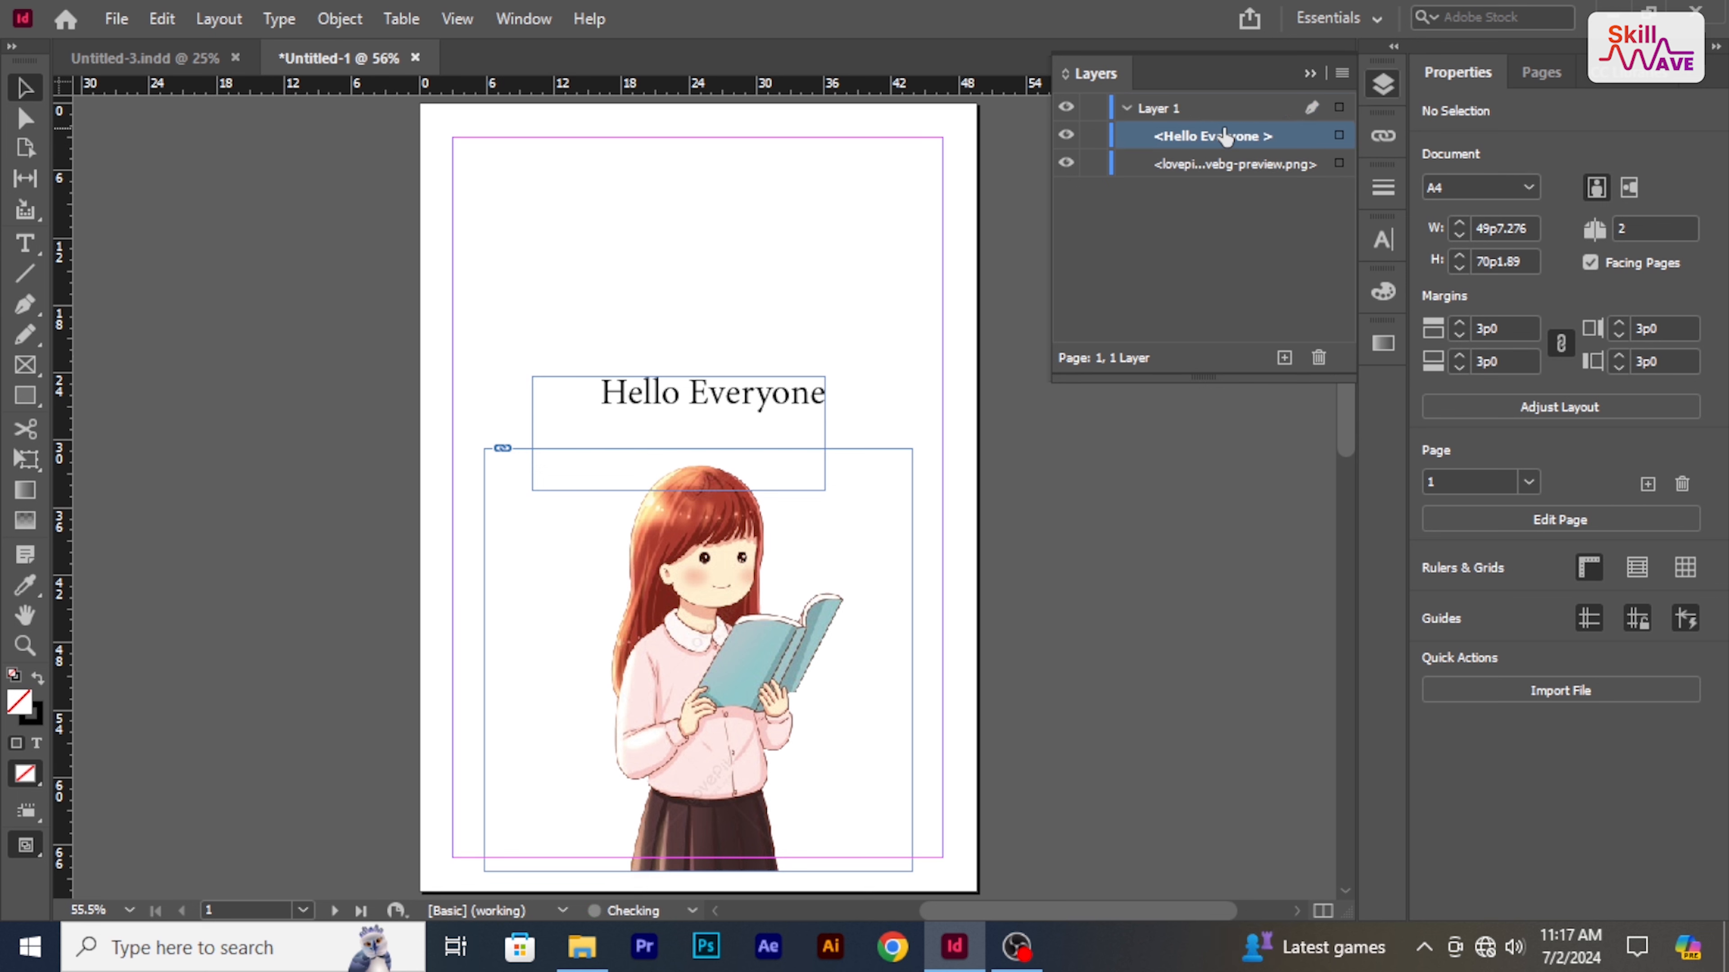
Add a new layer above Layer 1 and check the layer commands available for it
left_click(1225, 167)
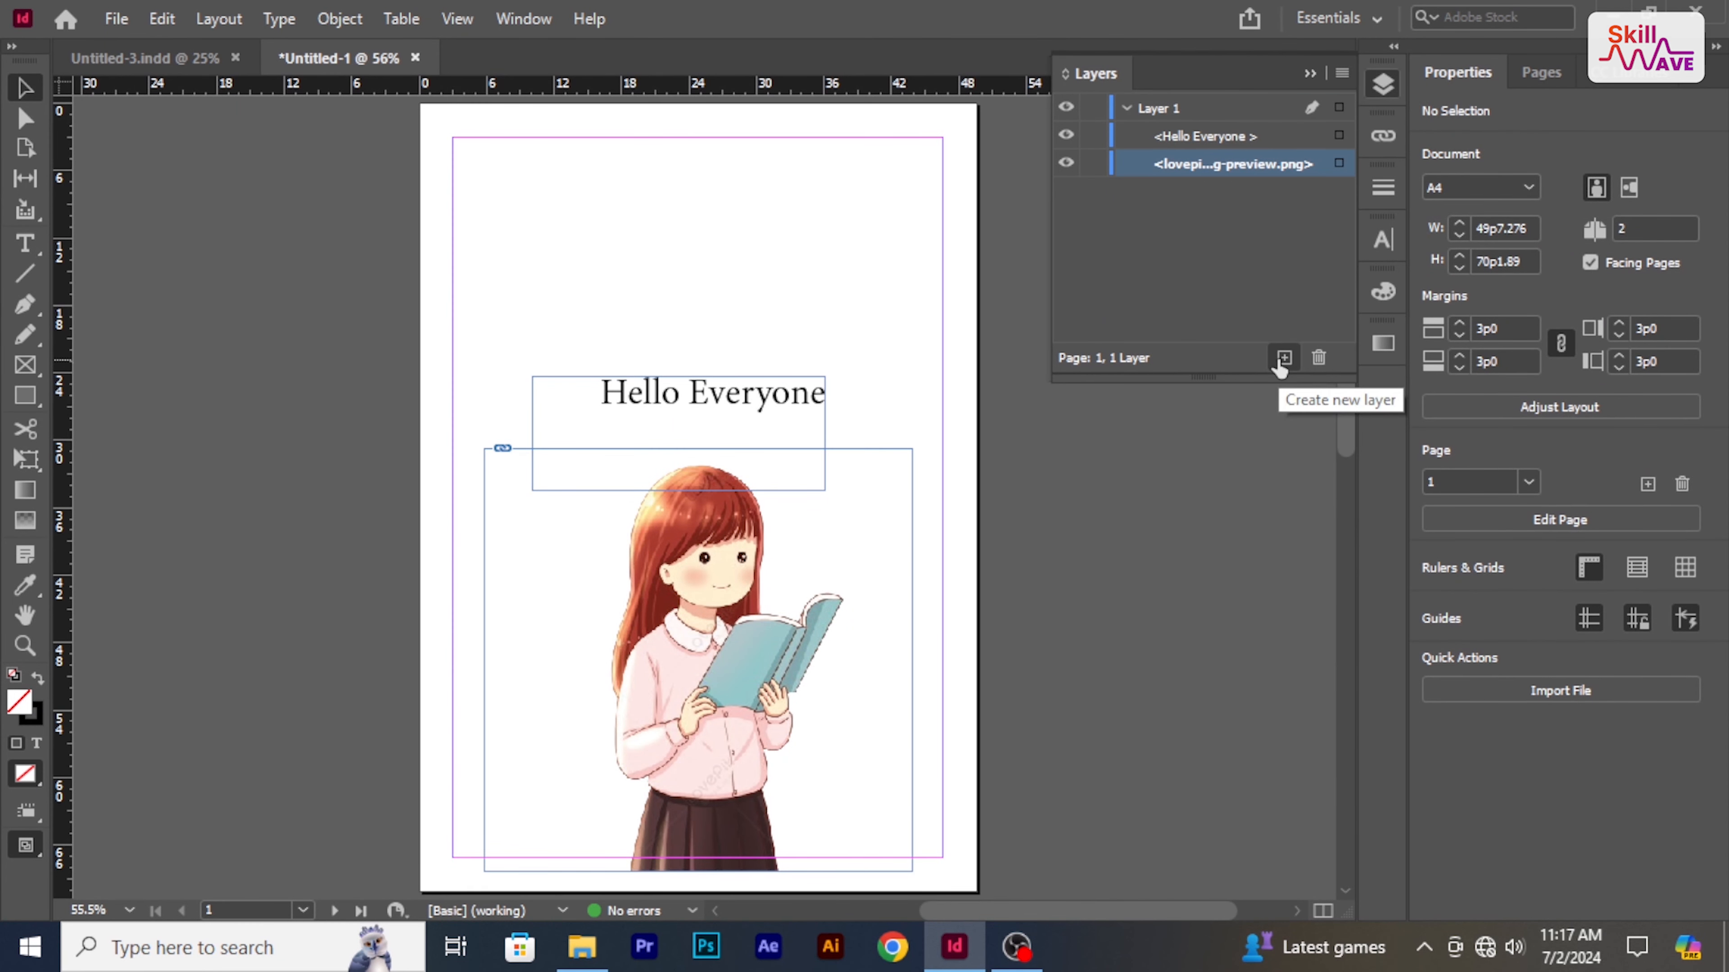
left_click(1283, 358)
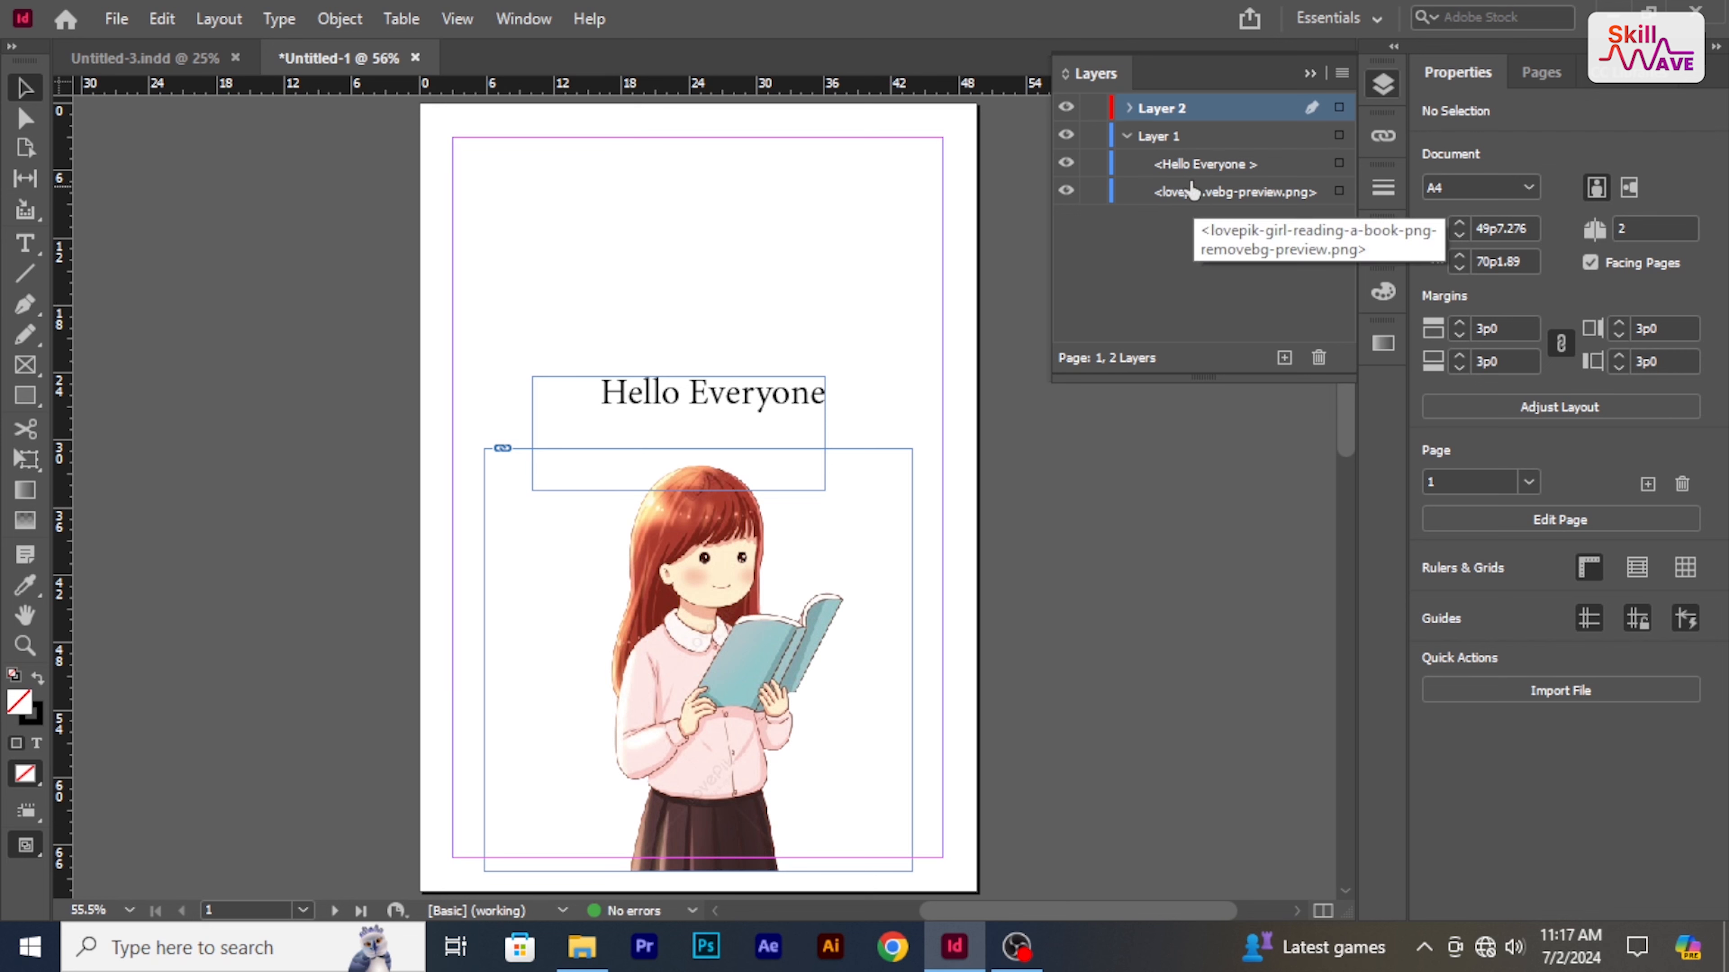
right_click(1175, 113)
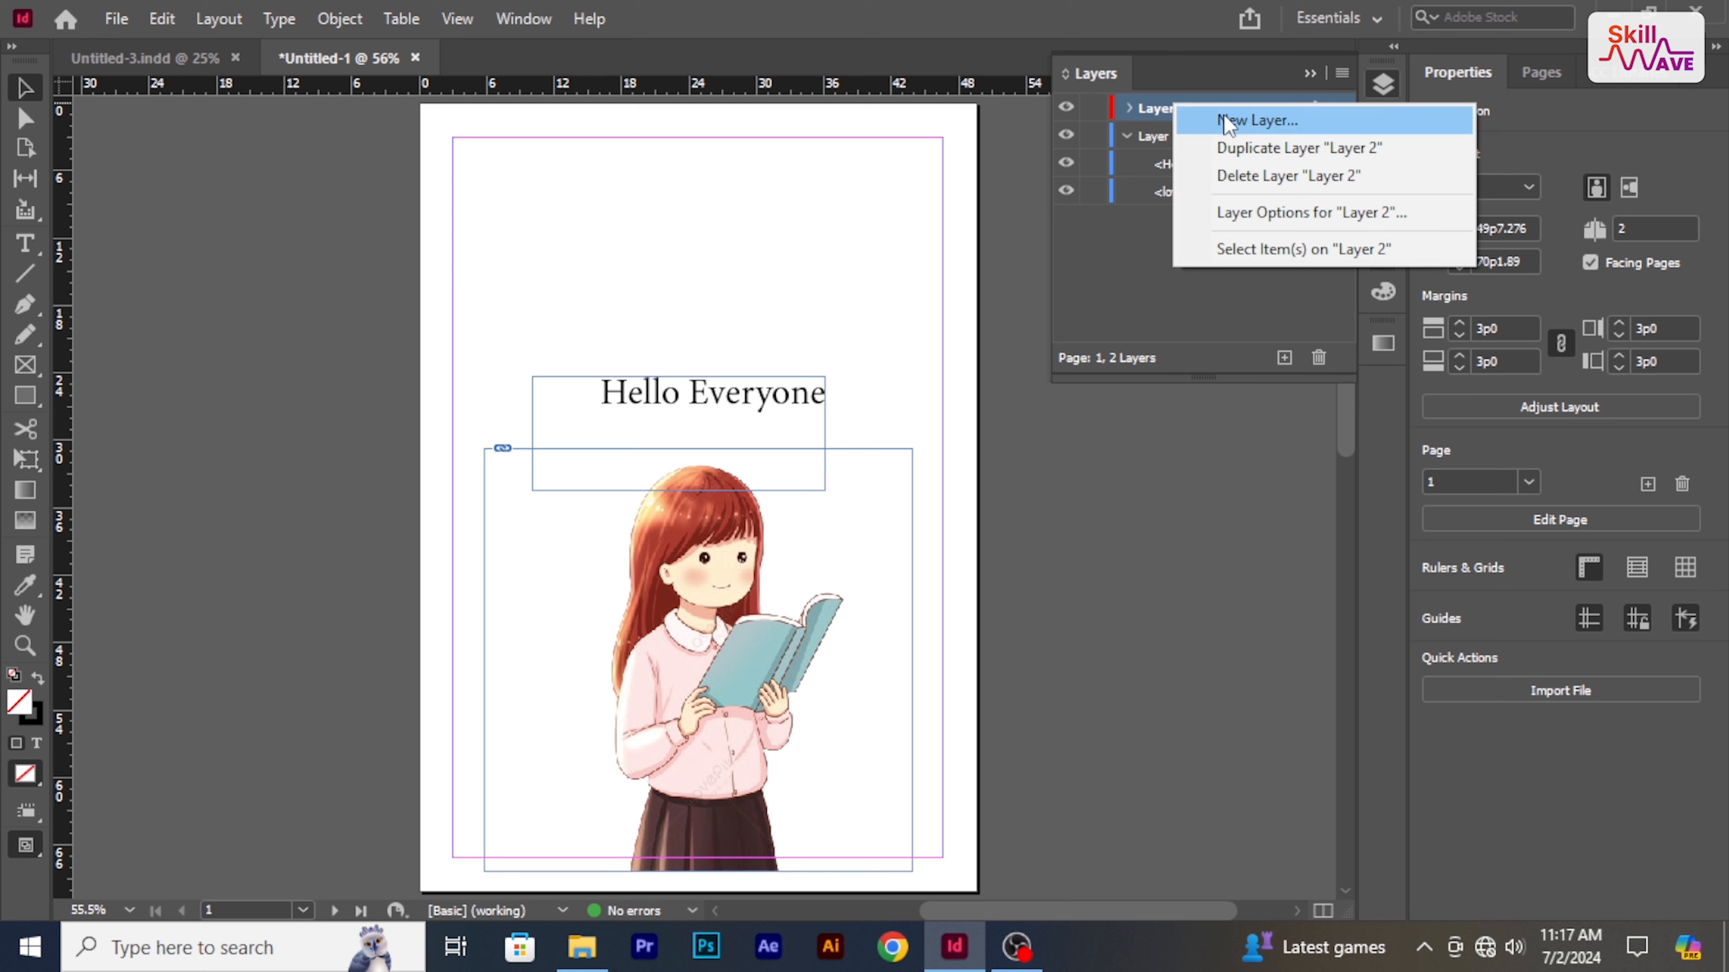
left_click(1159, 229)
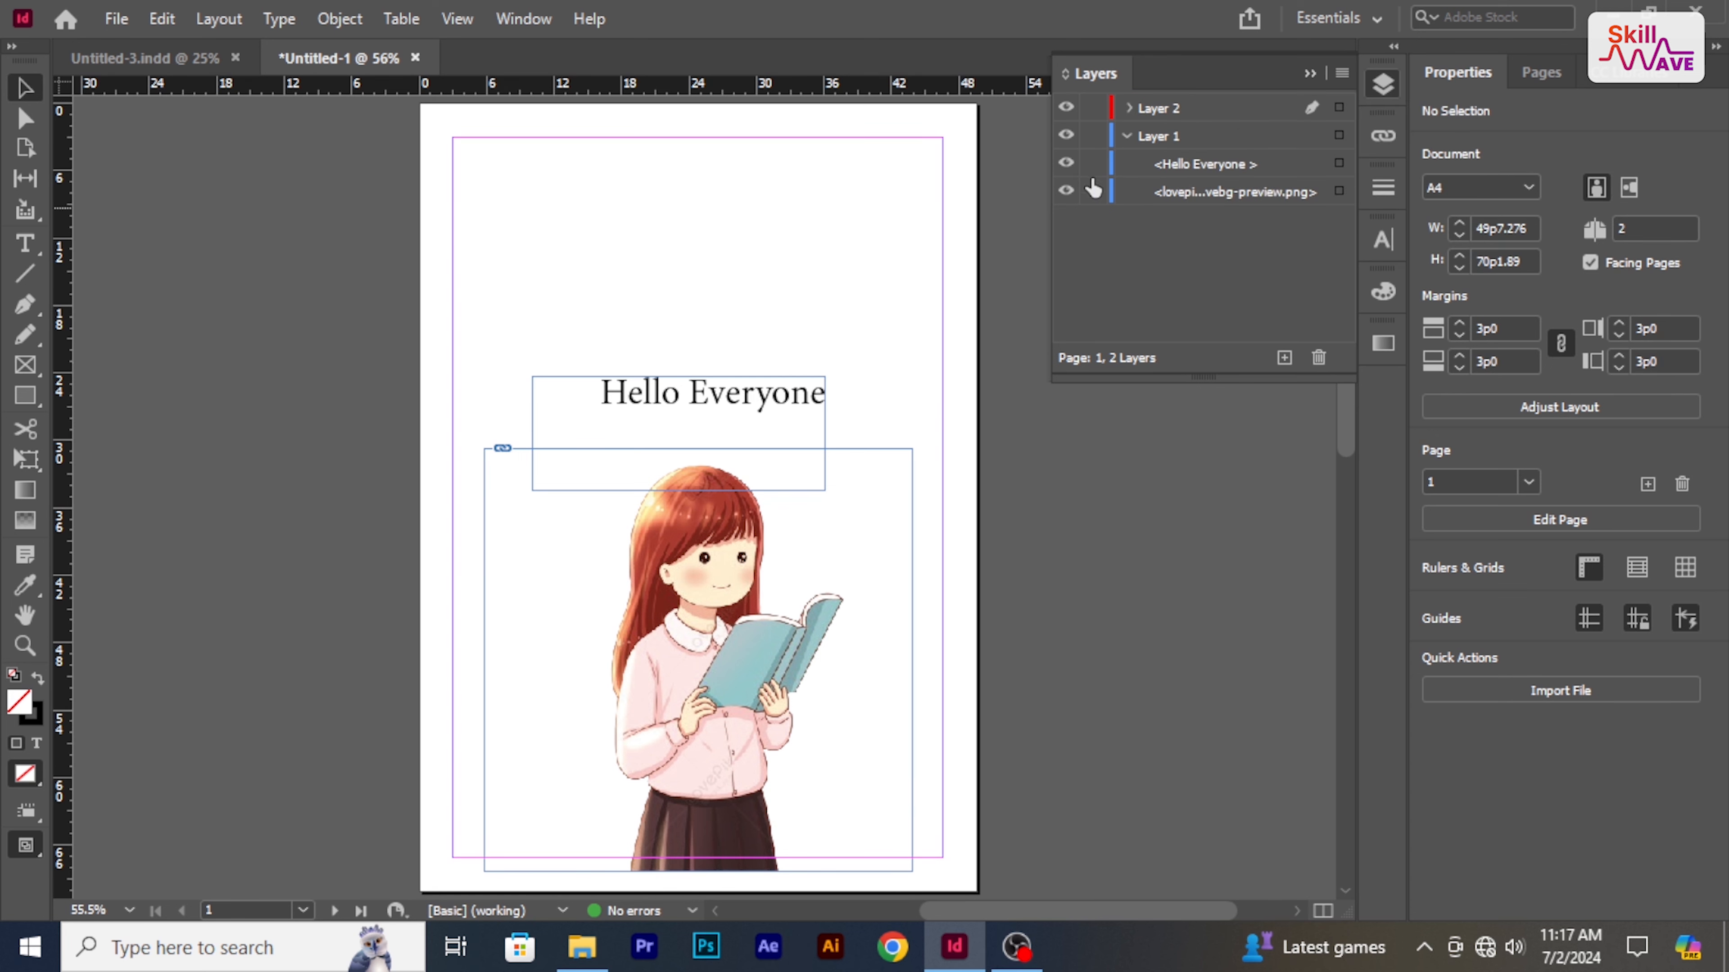
Toggle Layer 1's visibility off and on, select all objects on that layer, and collapse the layer list
left_click(1067, 136)
left_click(1066, 135)
left_click(1339, 136)
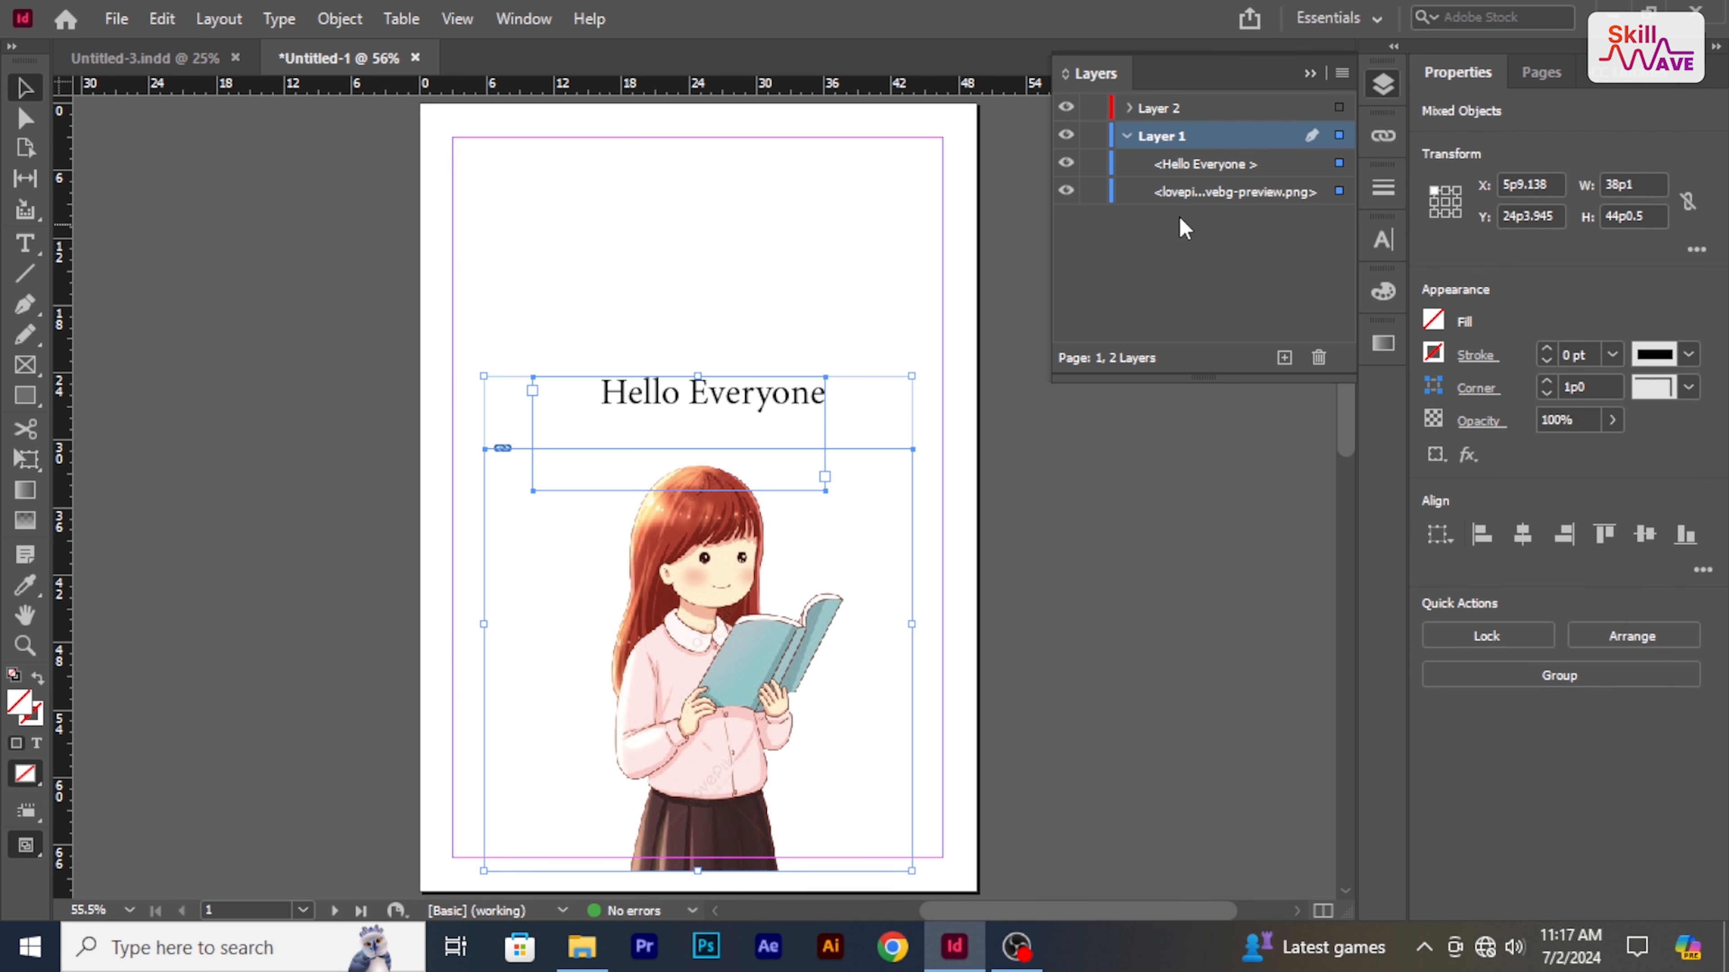
left_click(1254, 253)
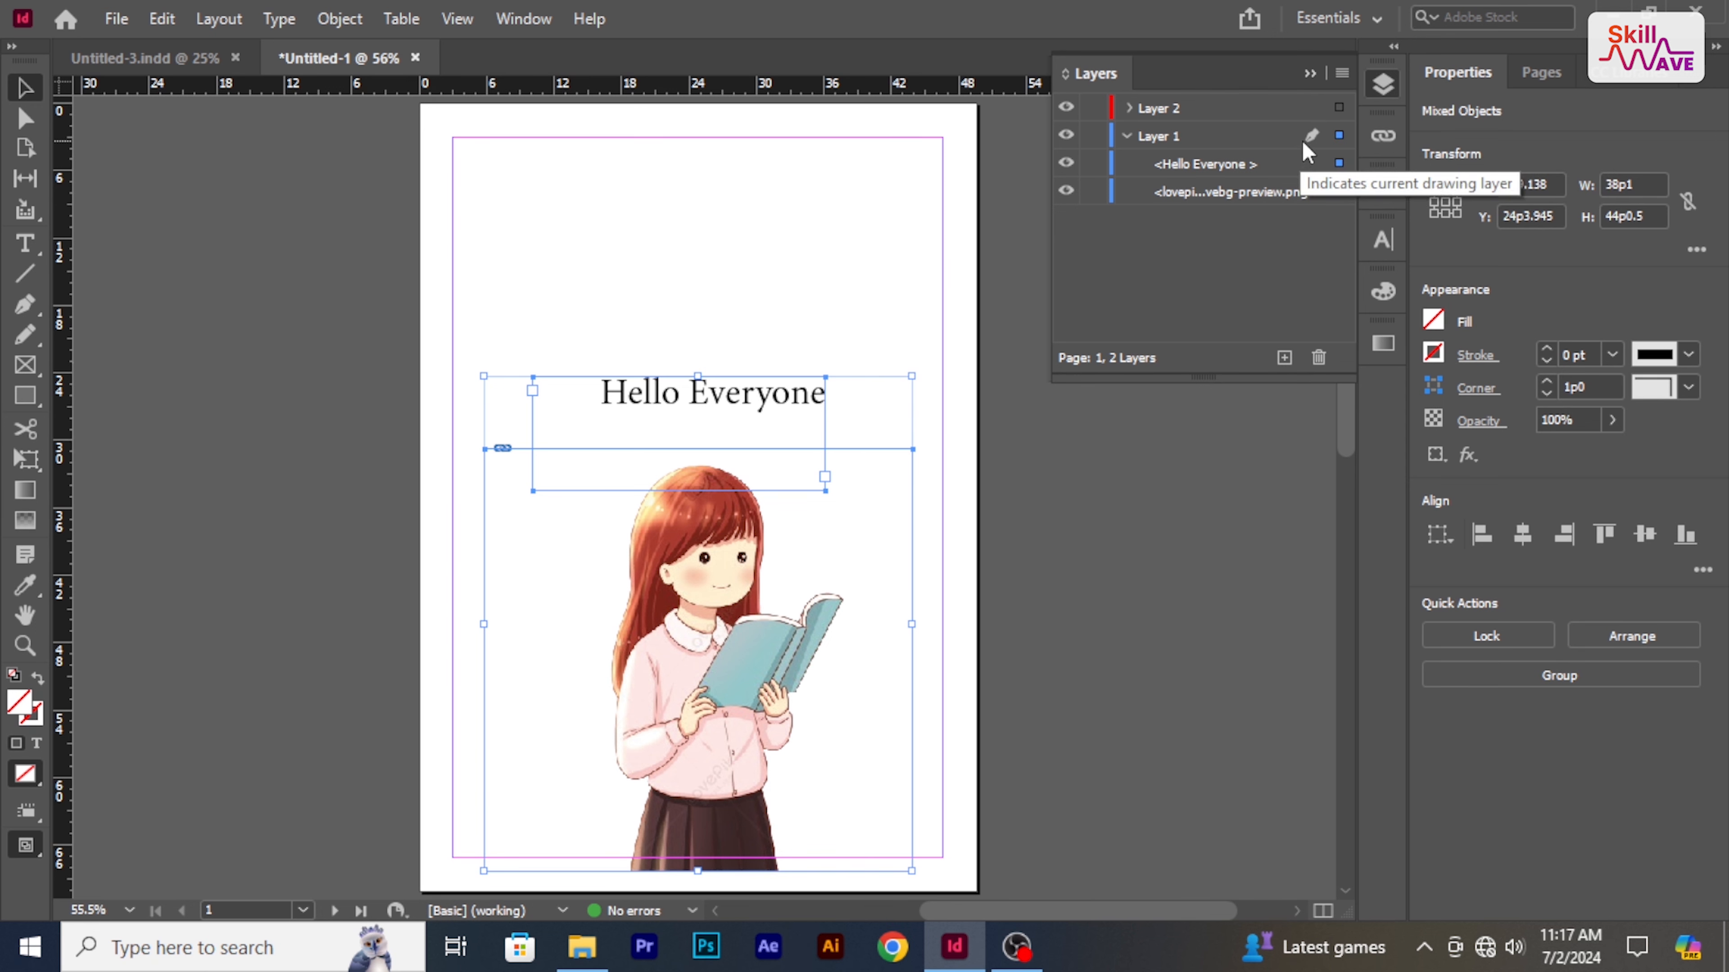
left_click(1303, 140)
left_click(1277, 251)
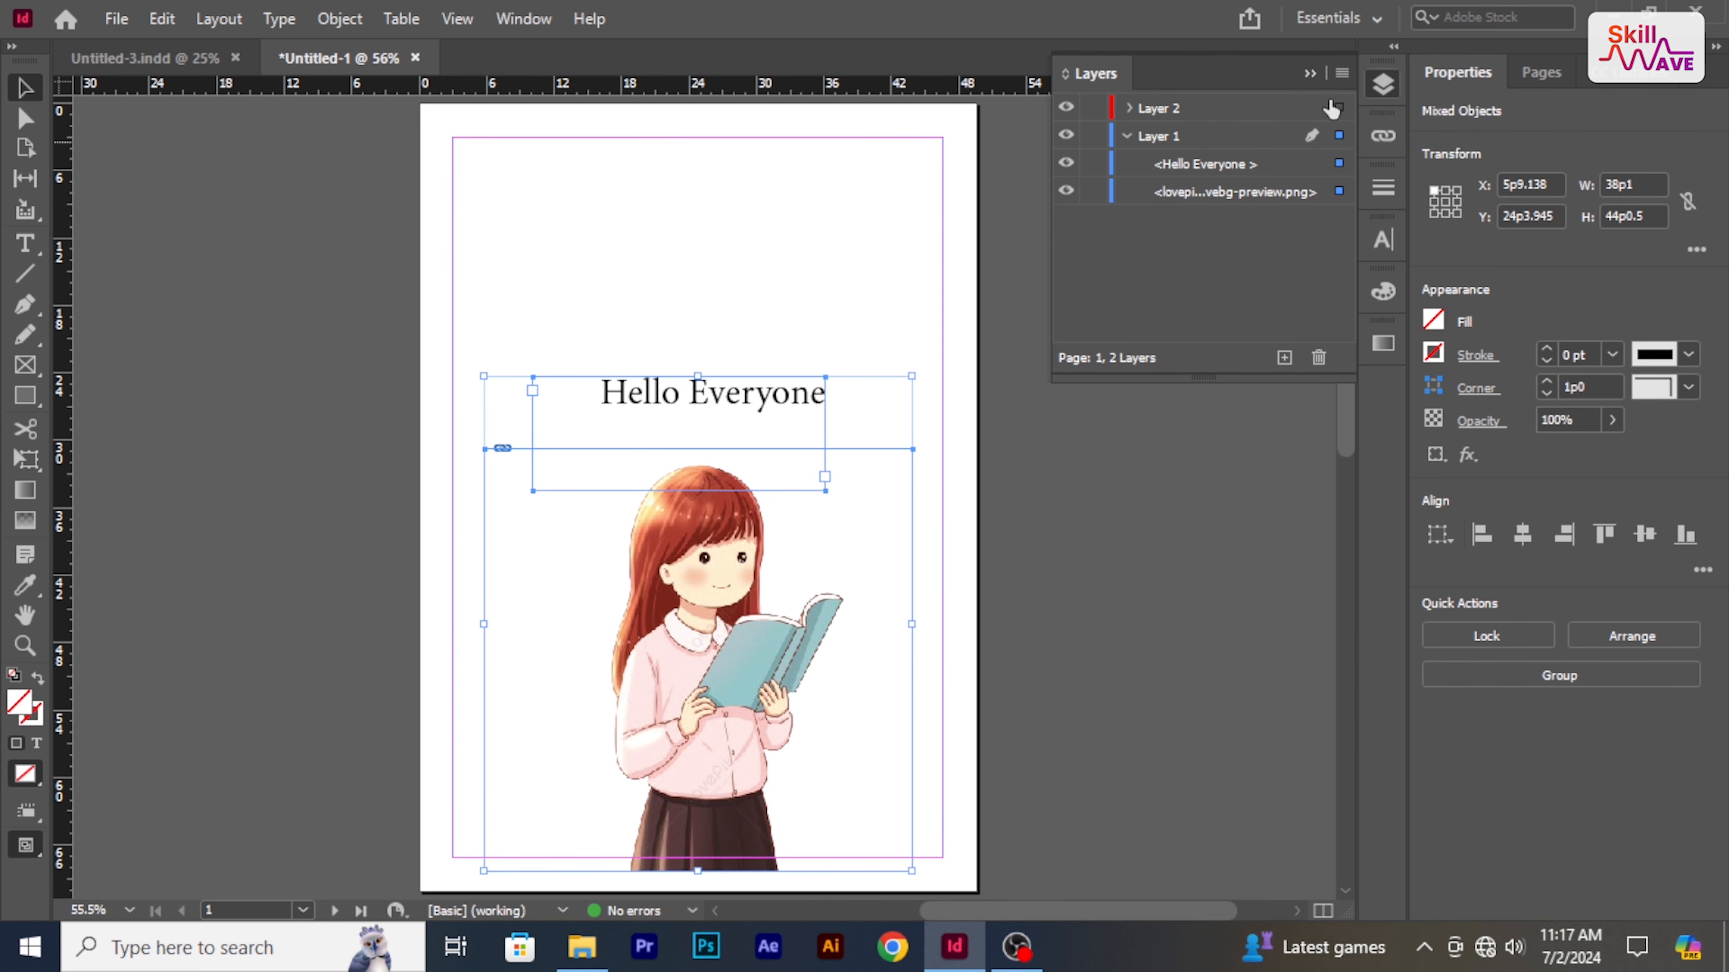
left_click(1310, 73)
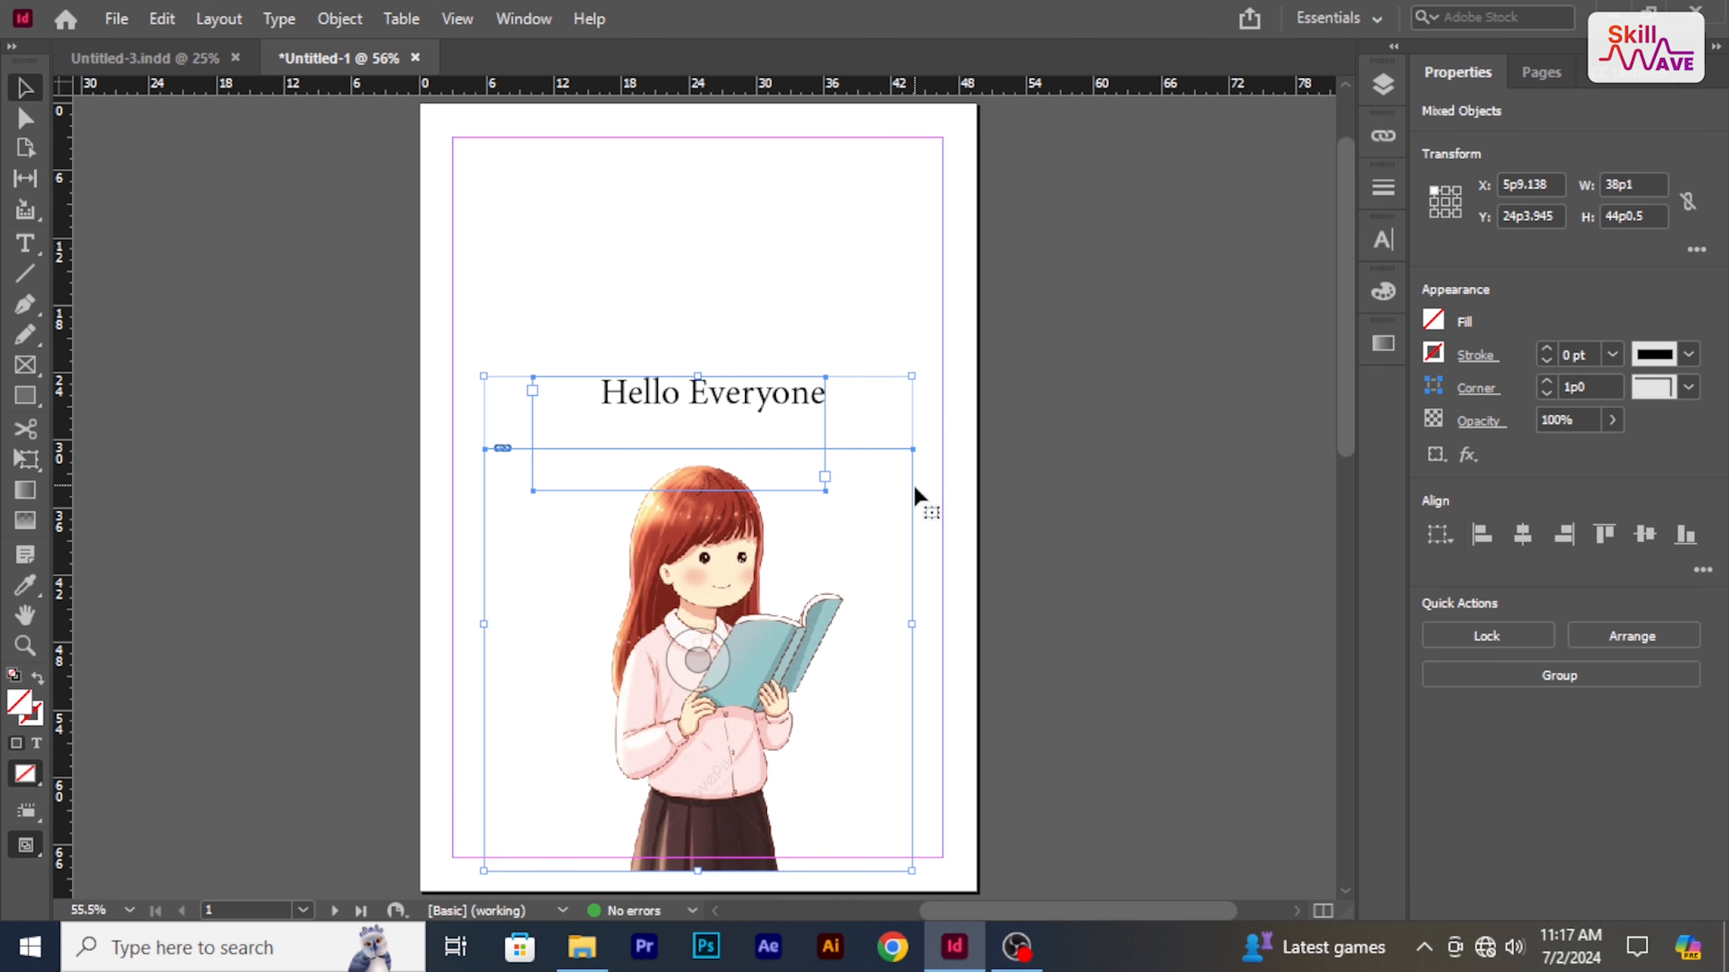
Start exporting the document to the Documents folder as Untitled-1 in Adobe PDF (Print) format
left_click(117, 18)
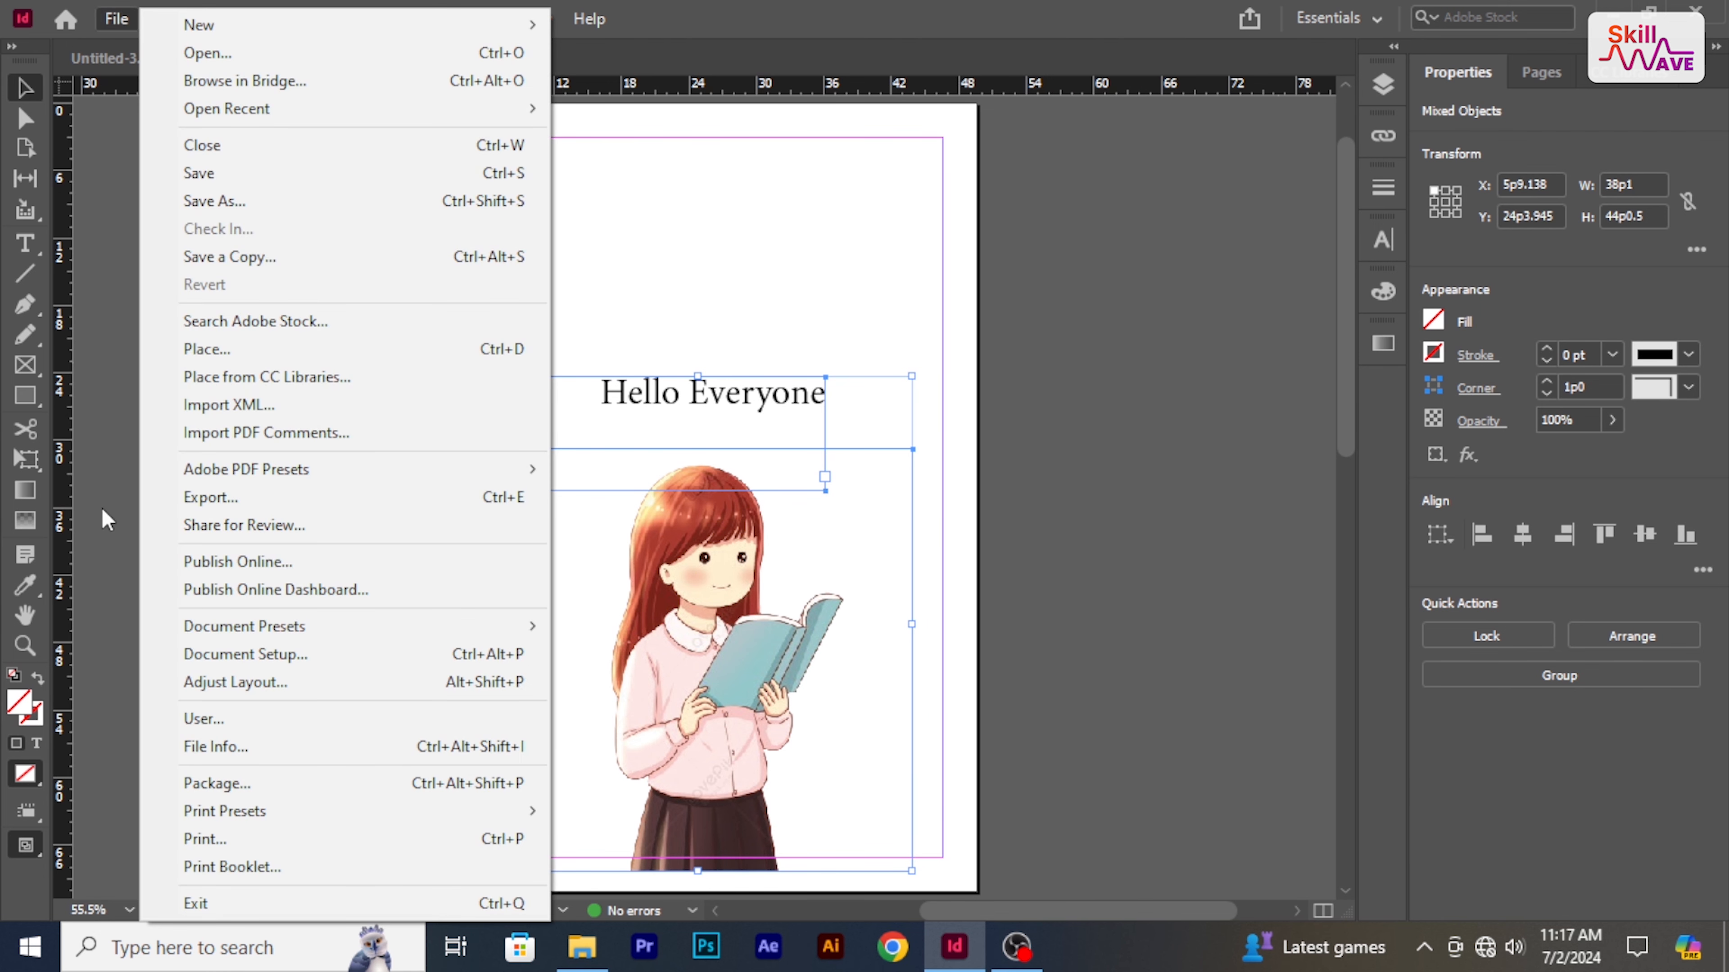
left_click(329, 499)
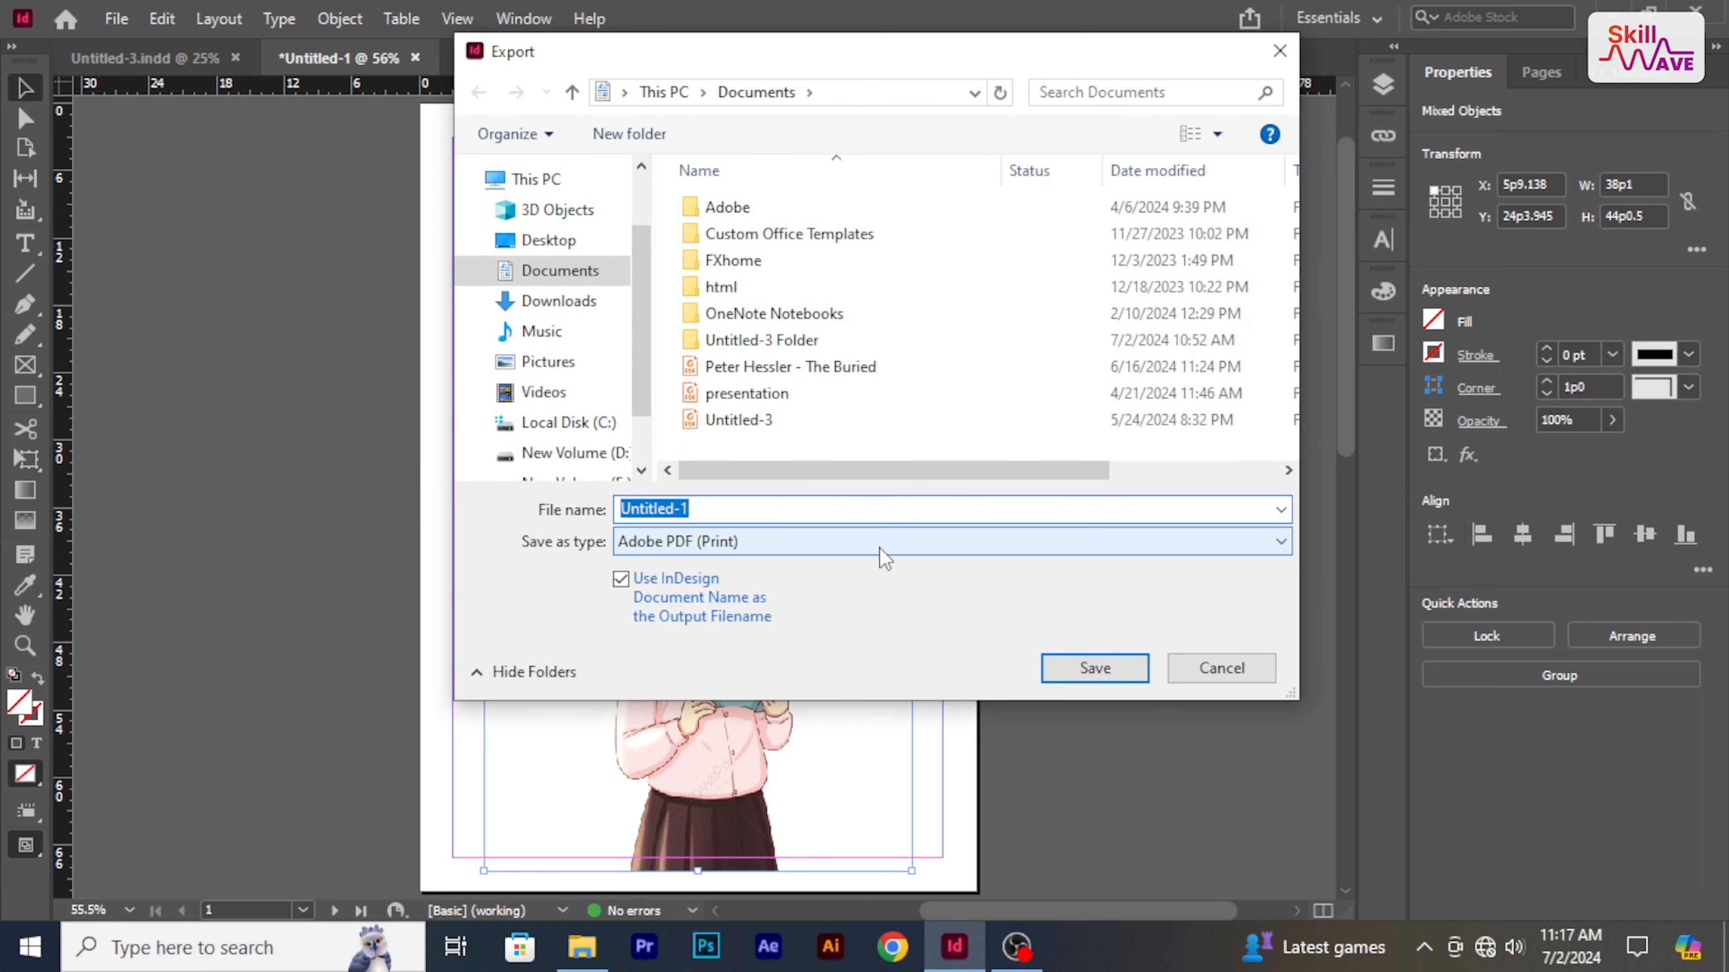
left_click(880, 548)
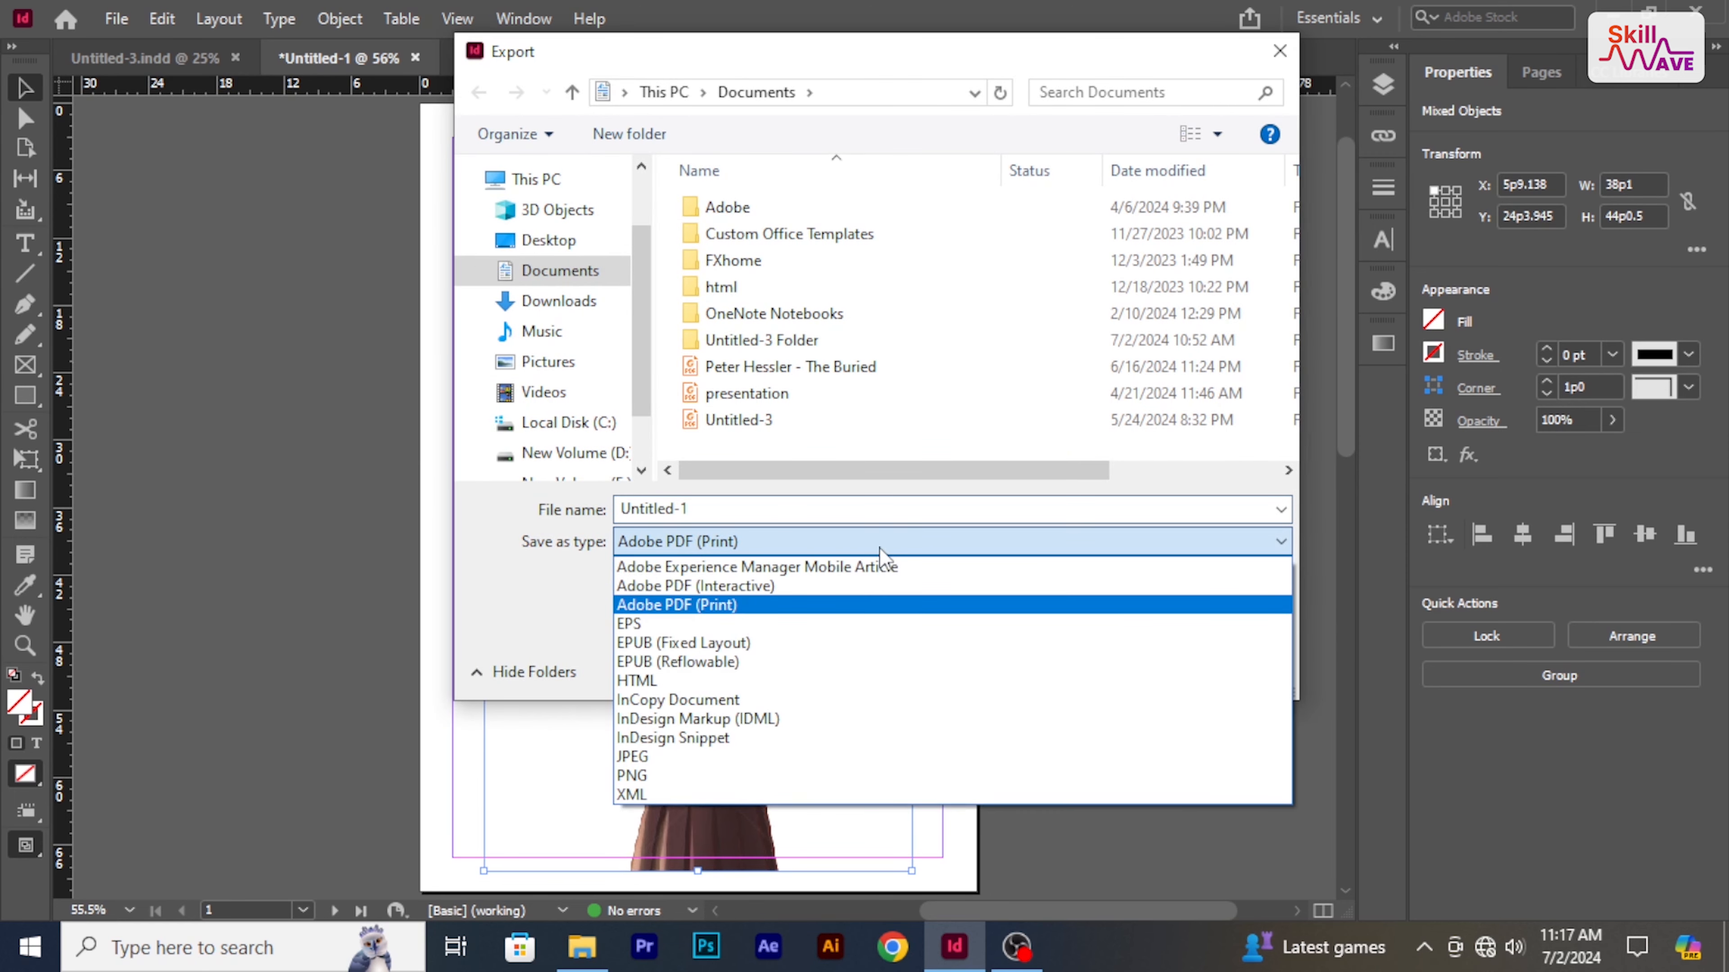
left_click(862, 613)
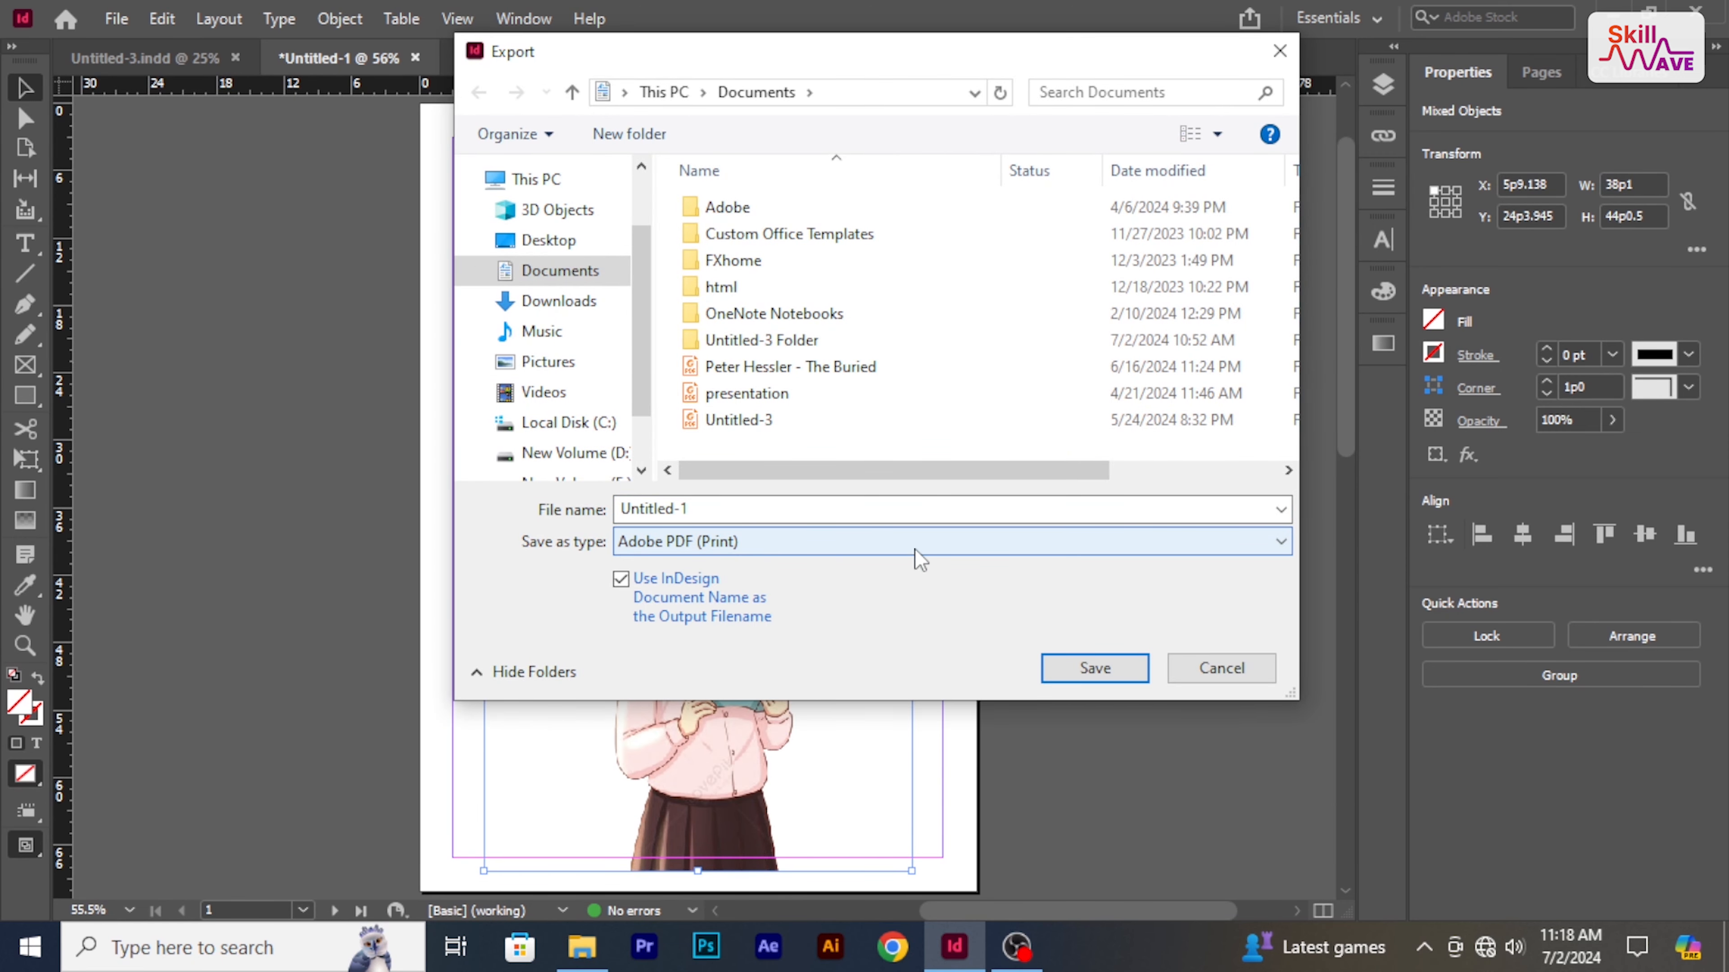
left_click(1097, 667)
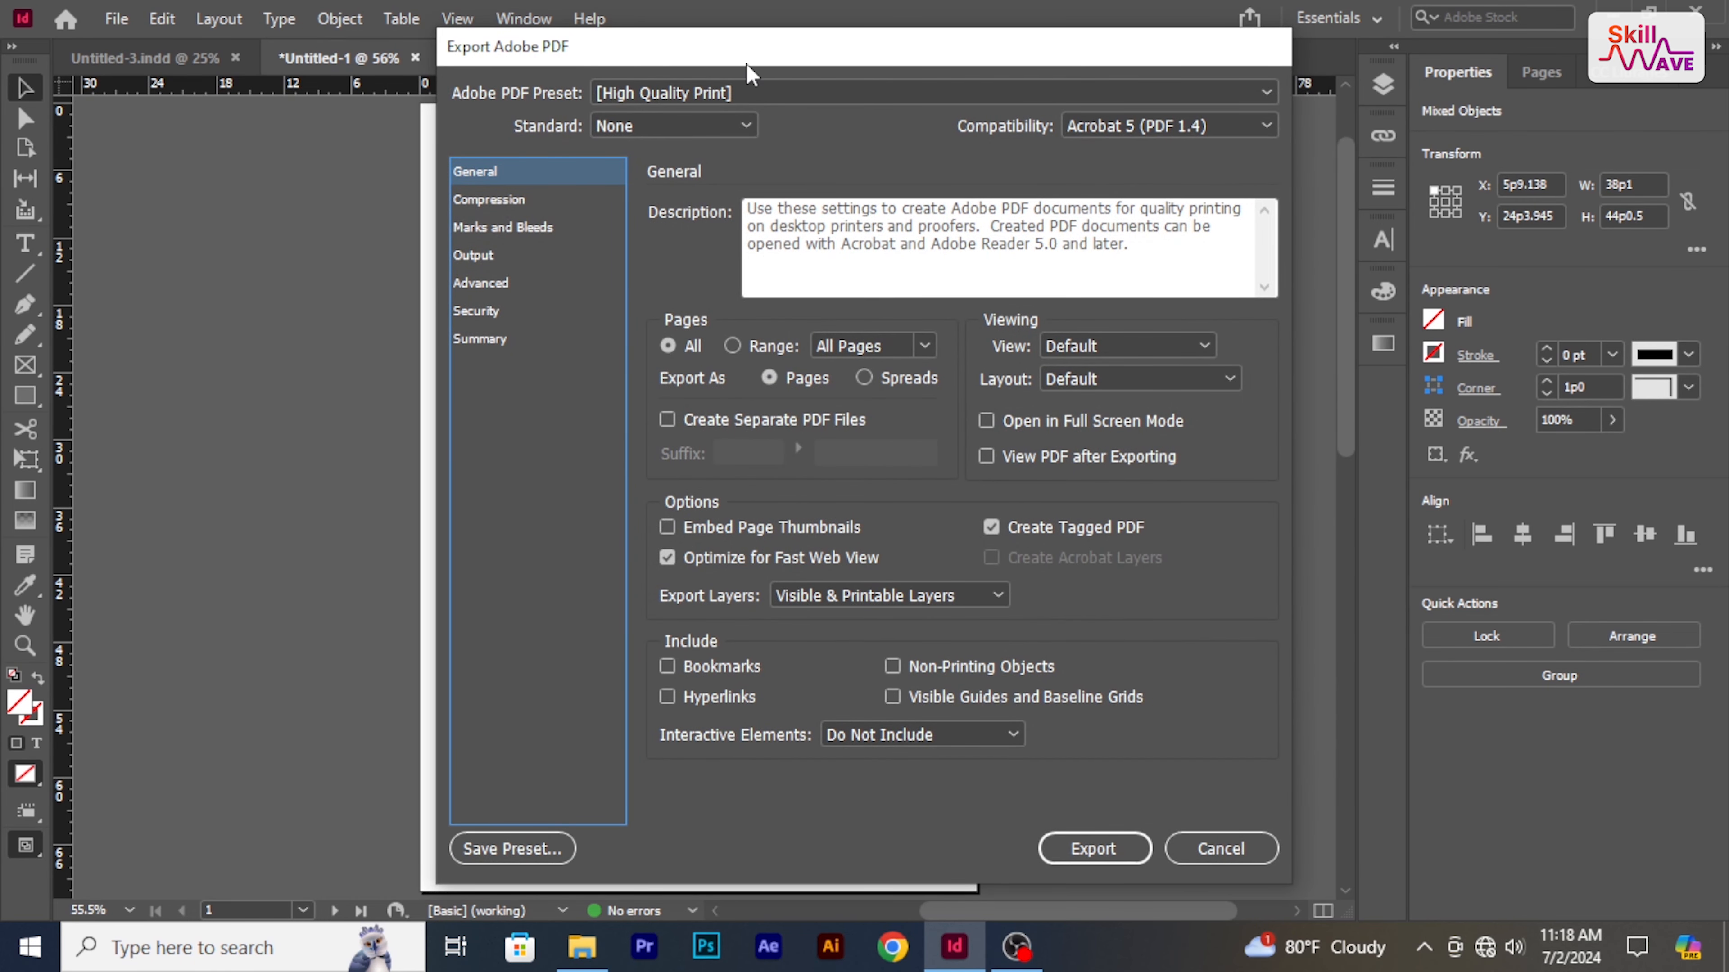
Review the compression, marks and bleeds, and security settings, and export the PDF with the [High Quality Print] preset
left_click(745, 92)
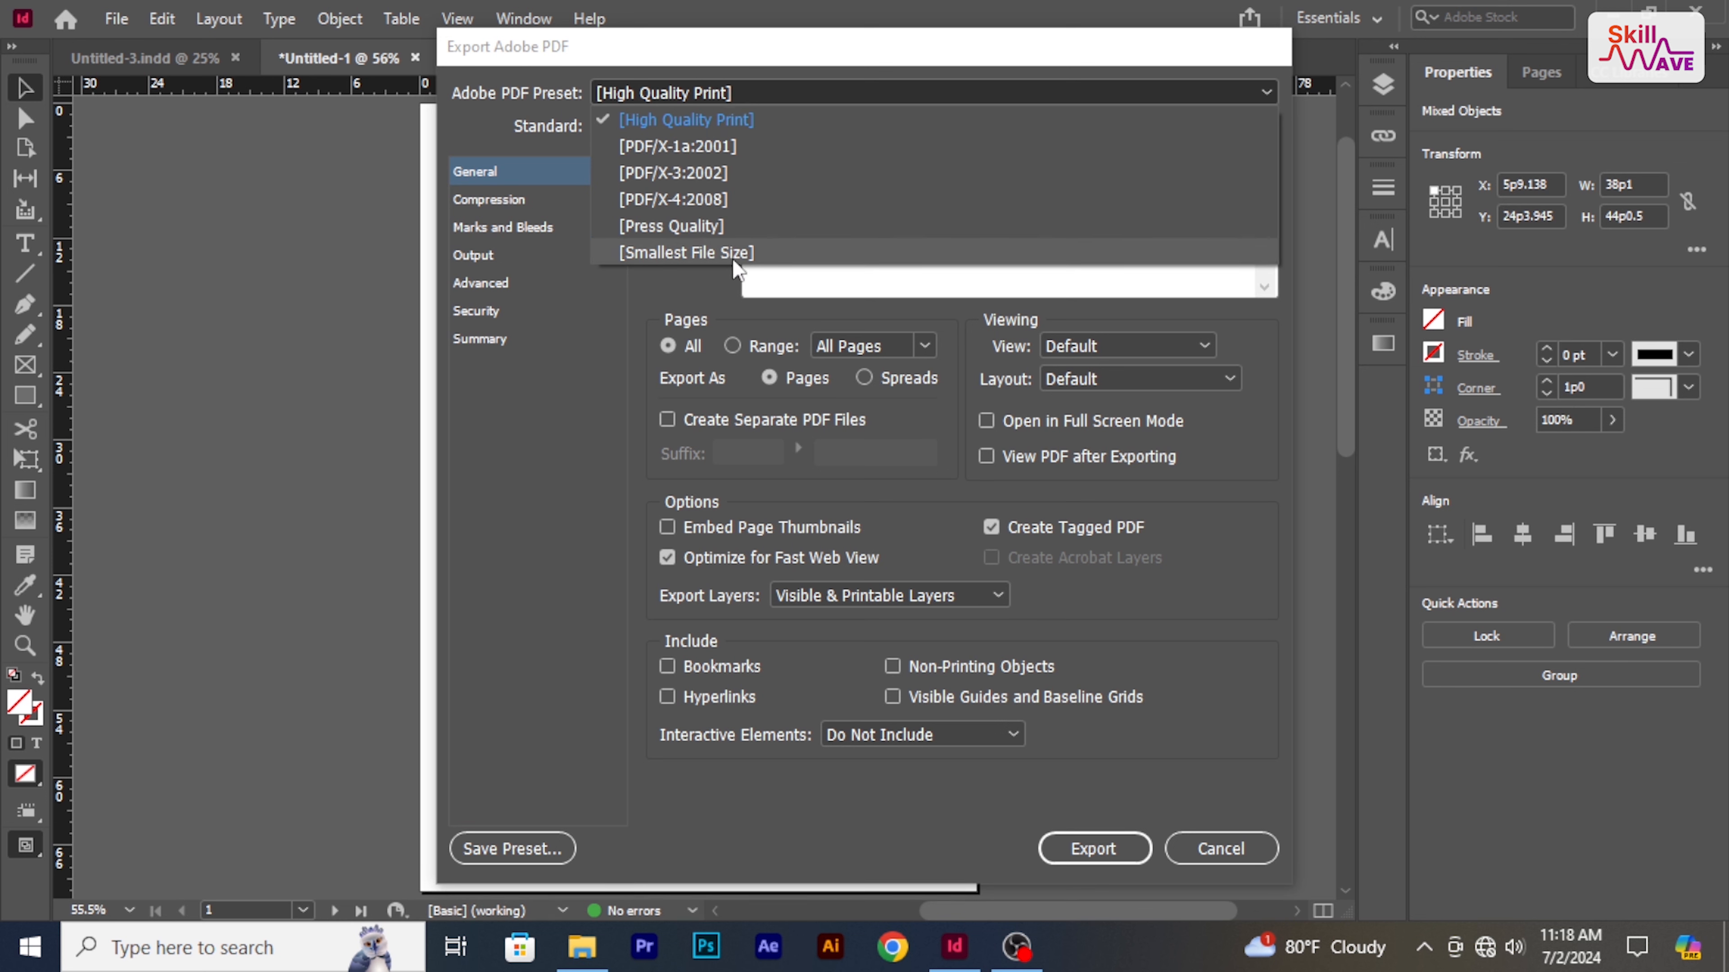
left_click(743, 120)
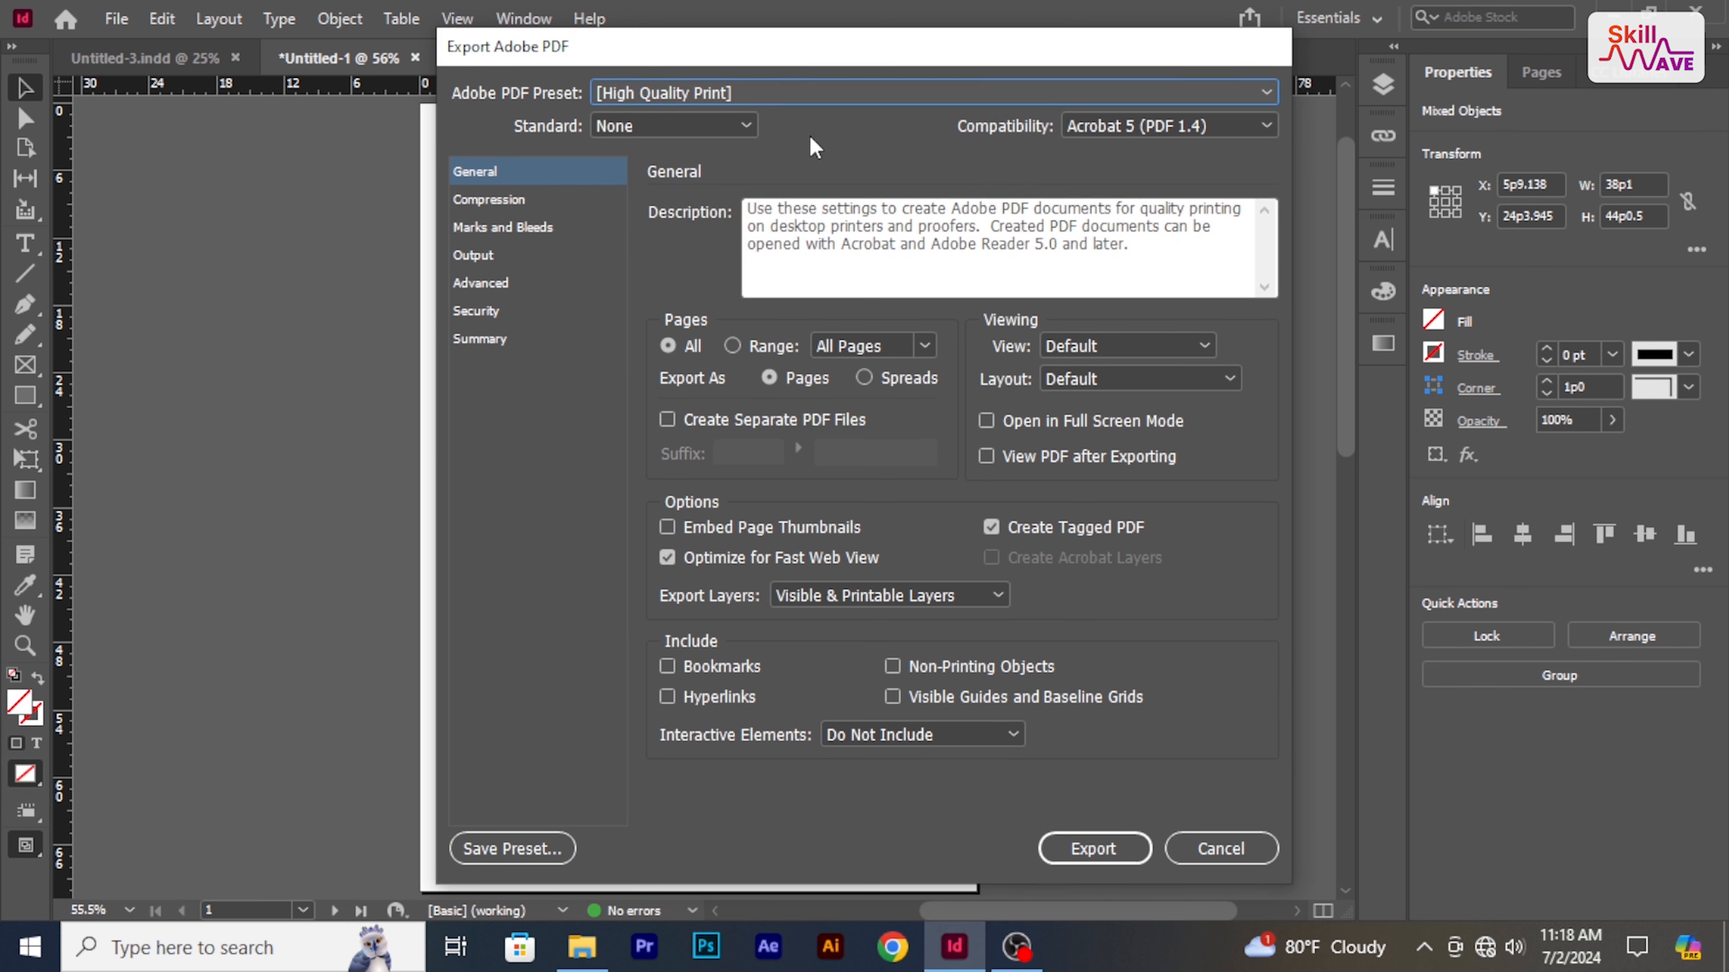
left_click(516, 199)
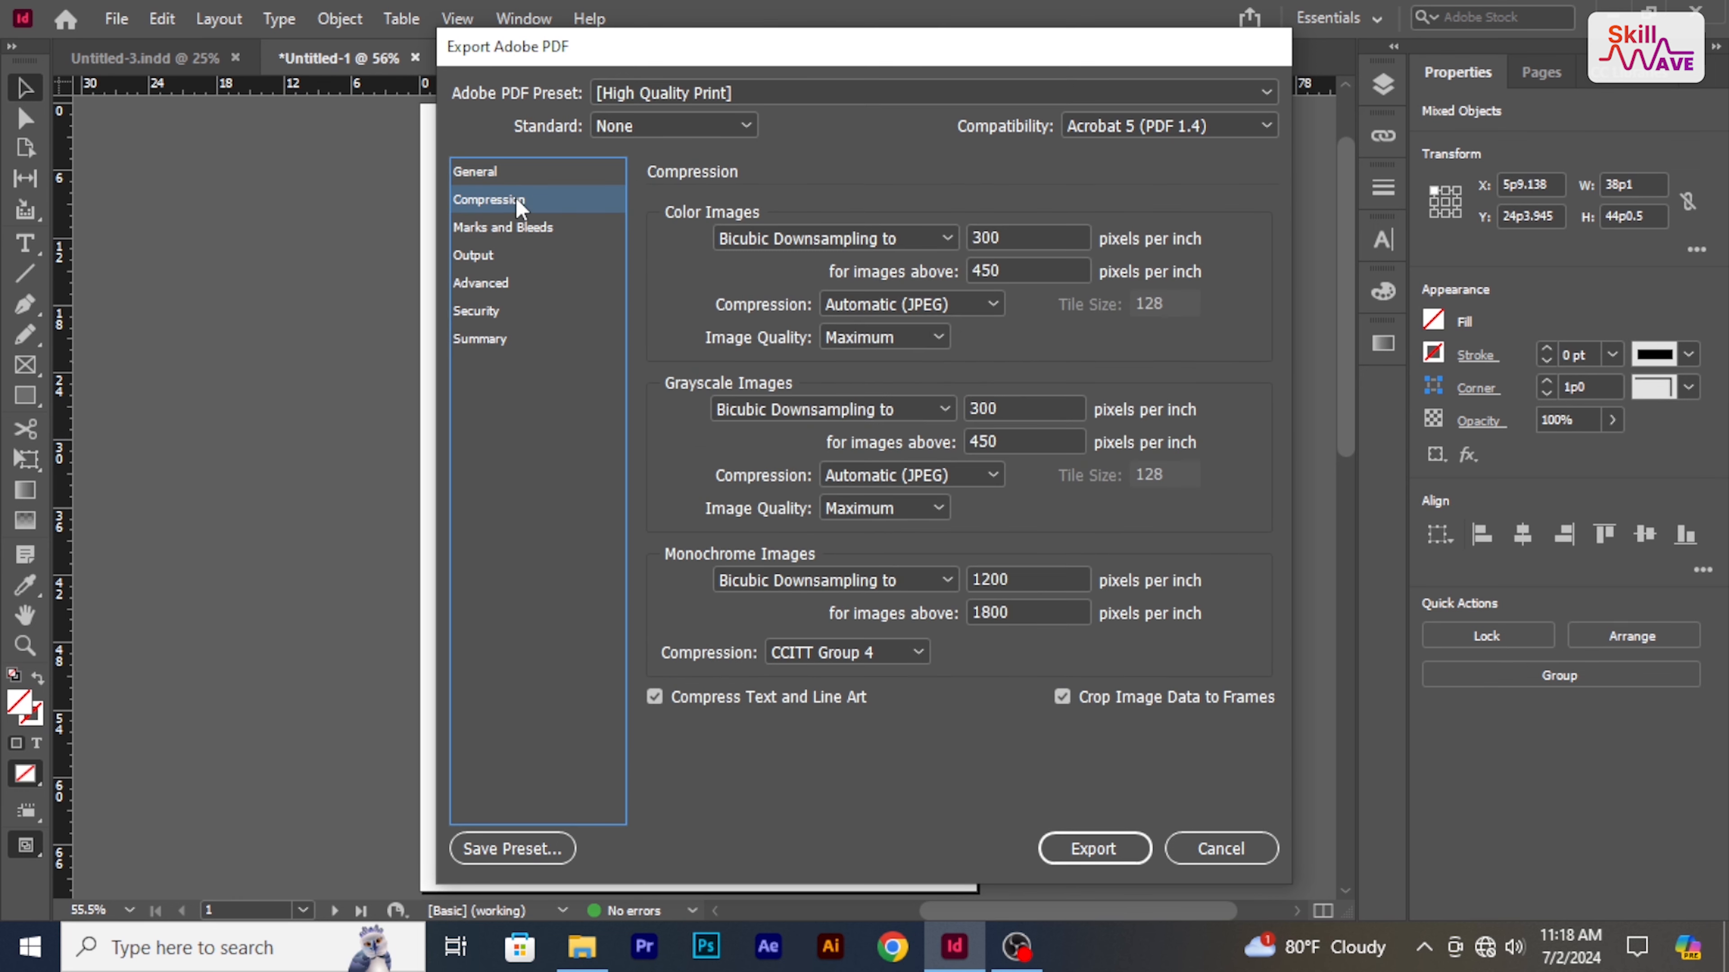
left_click(517, 228)
left_click(504, 312)
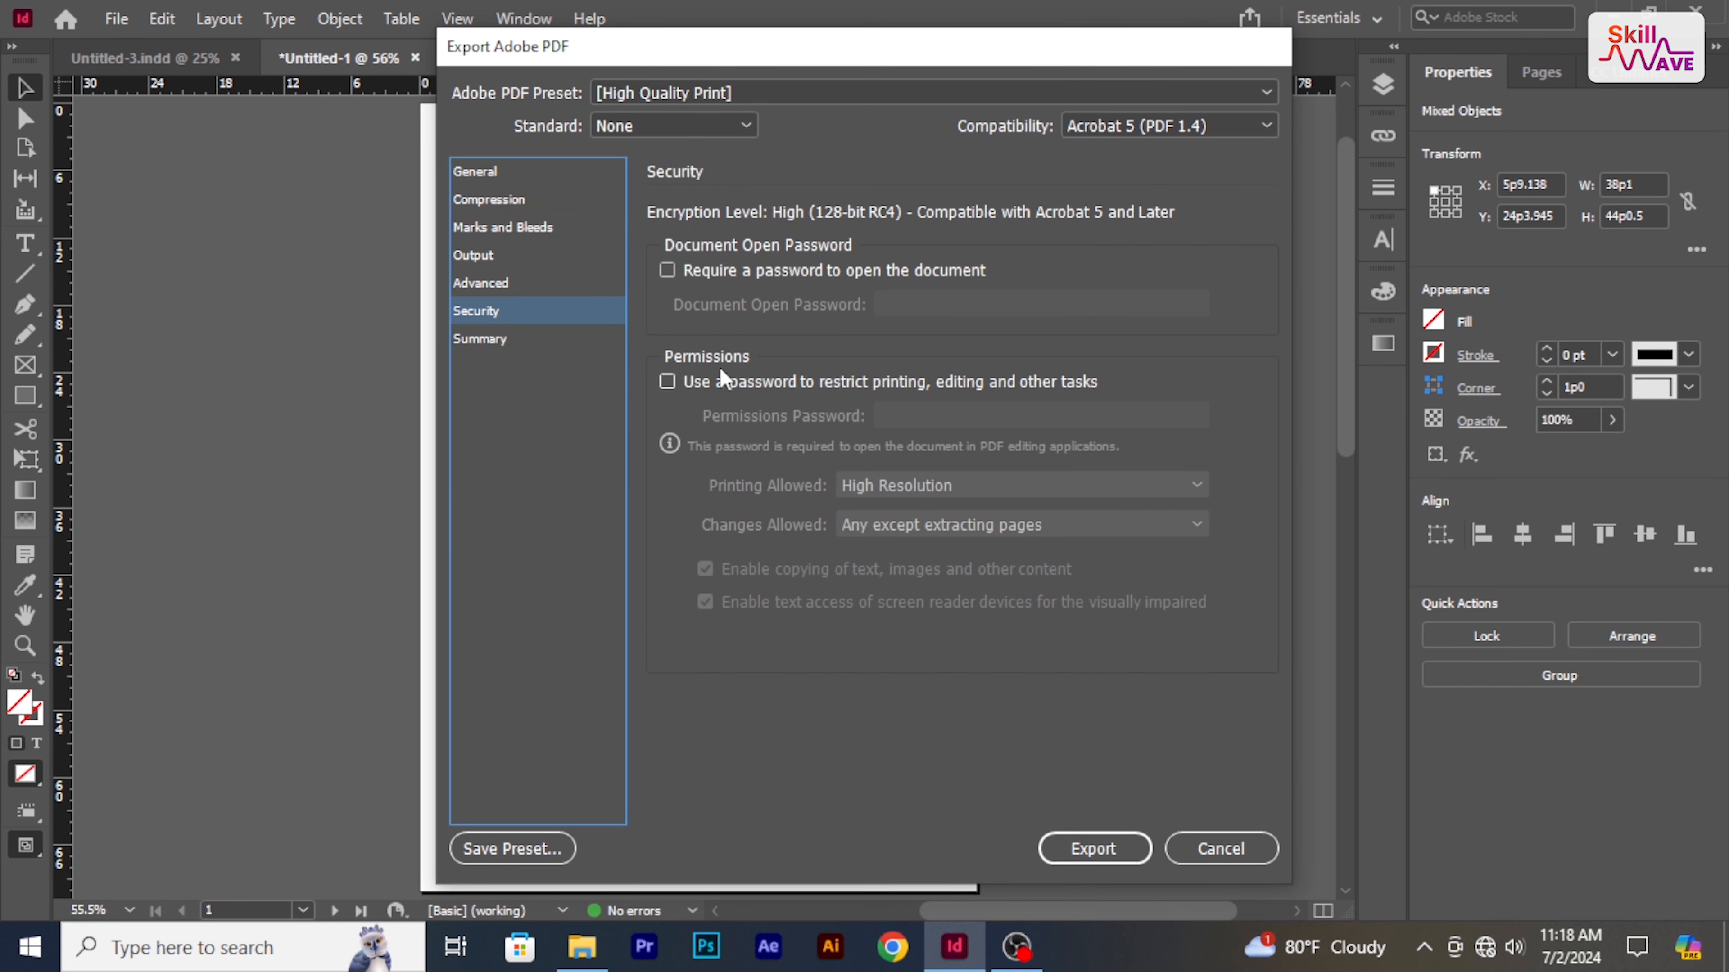
left_click(530, 171)
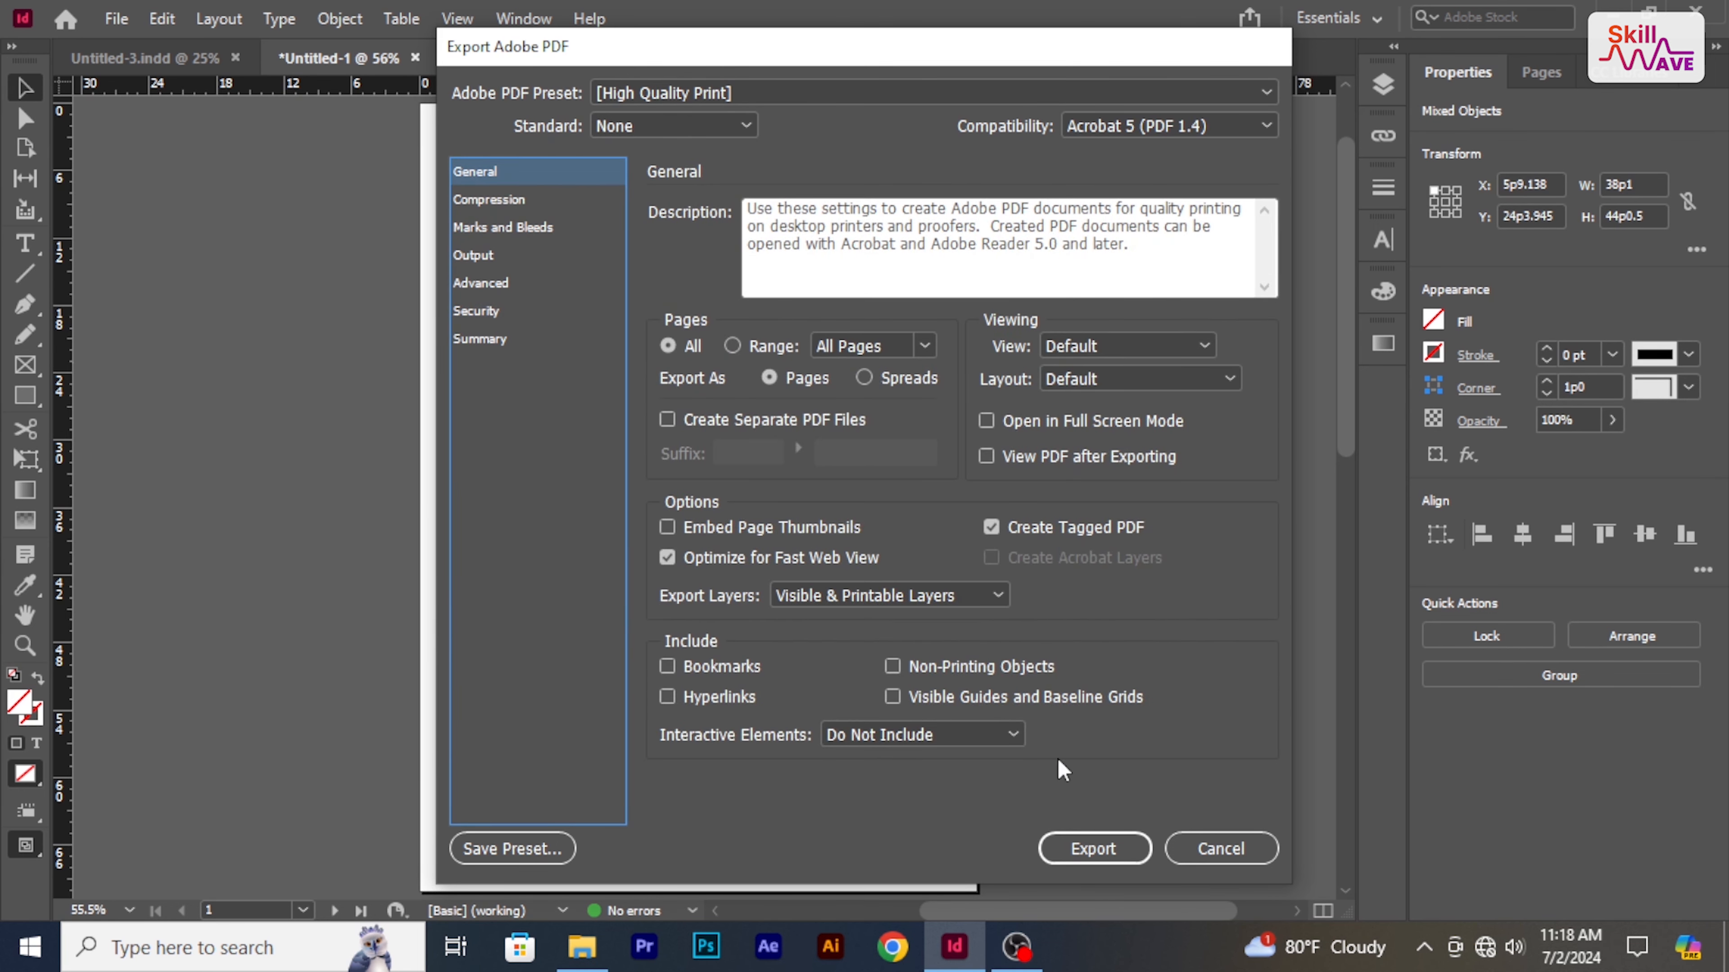
left_click(1090, 849)
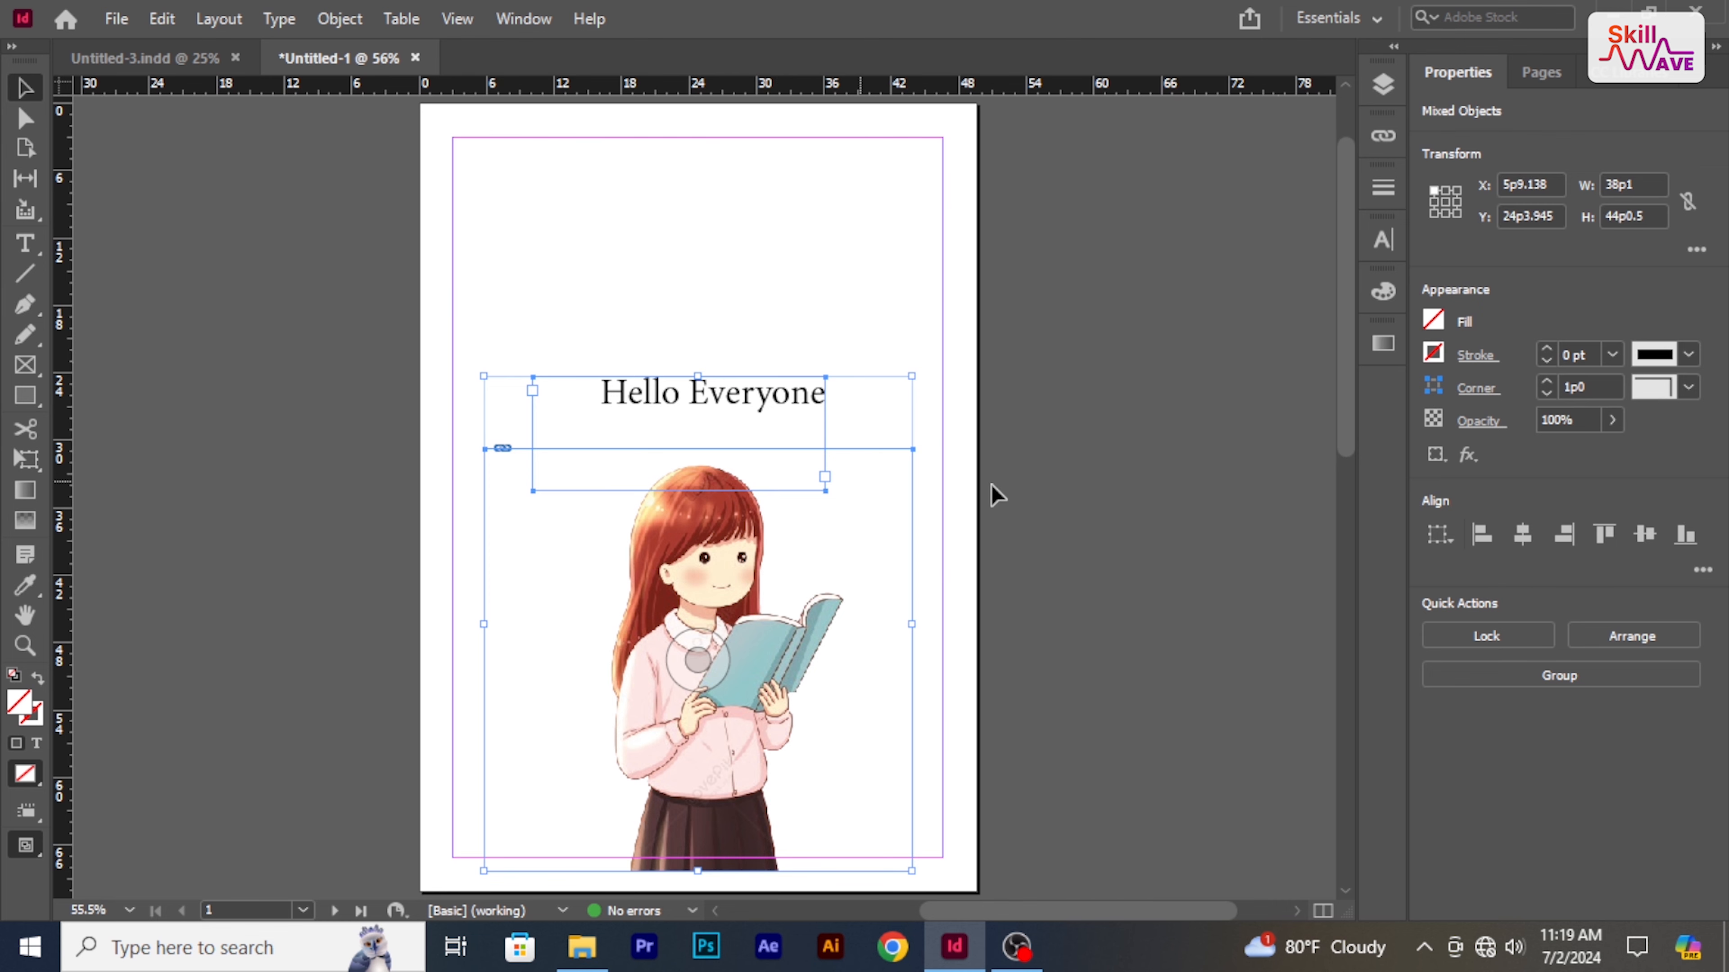
scroll(1066, 462, "down", 1)
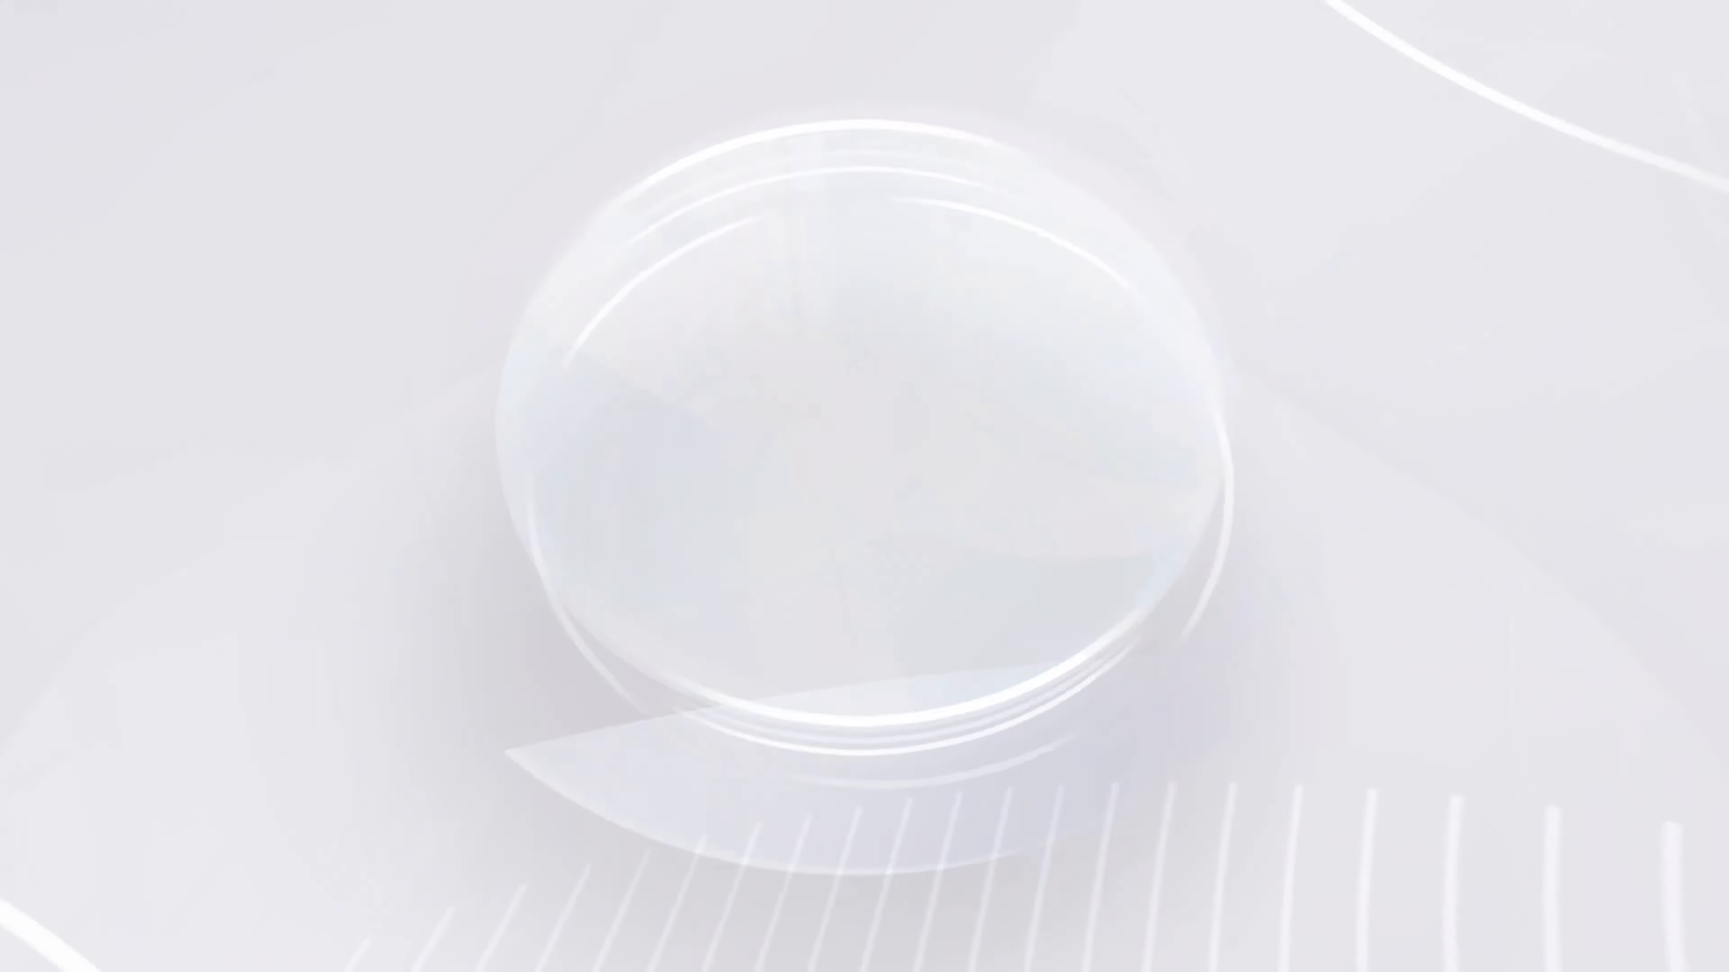